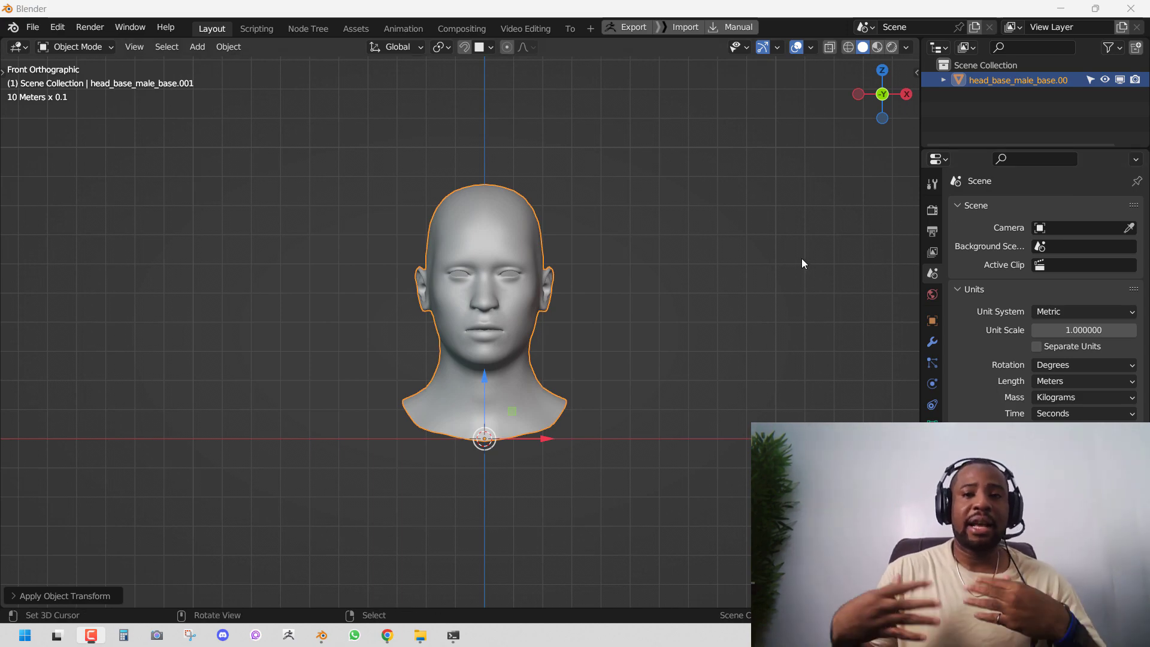
Split the 3D viewport into two side-by-side areas and turn the second one into an Image Editor.
{"action": "middle_click_drag", "start_coordinate": [798, 256], "coordinate": [610, 333]}
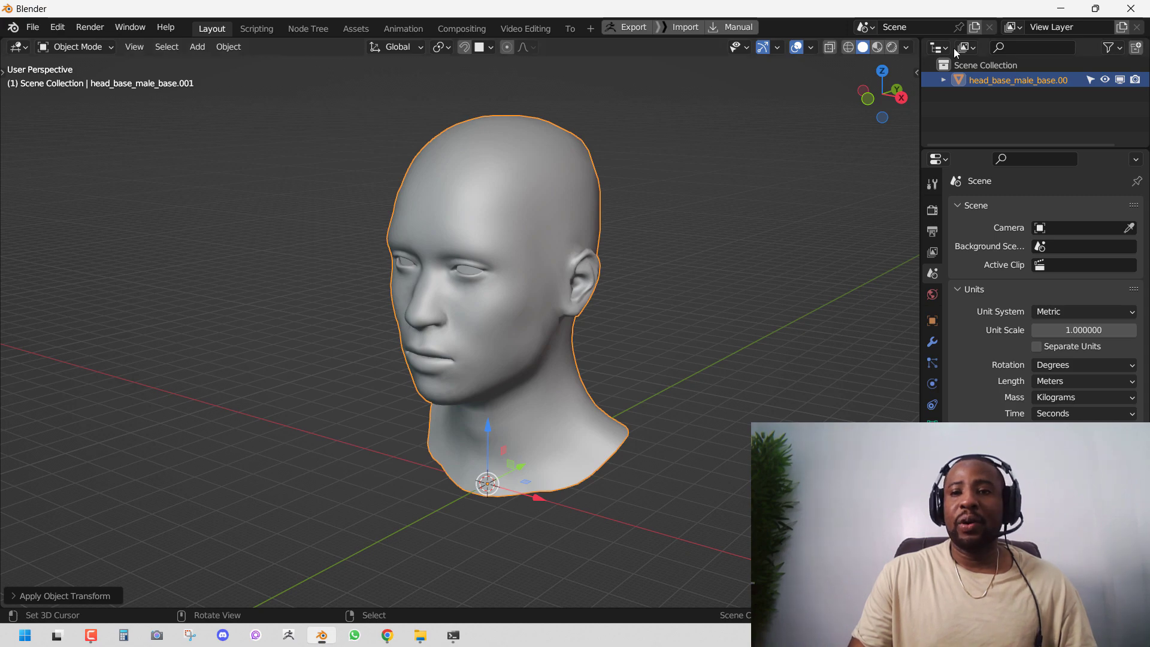
{"action": "left_click_drag", "start_coordinate": [917, 40], "coordinate": [438, 90]}
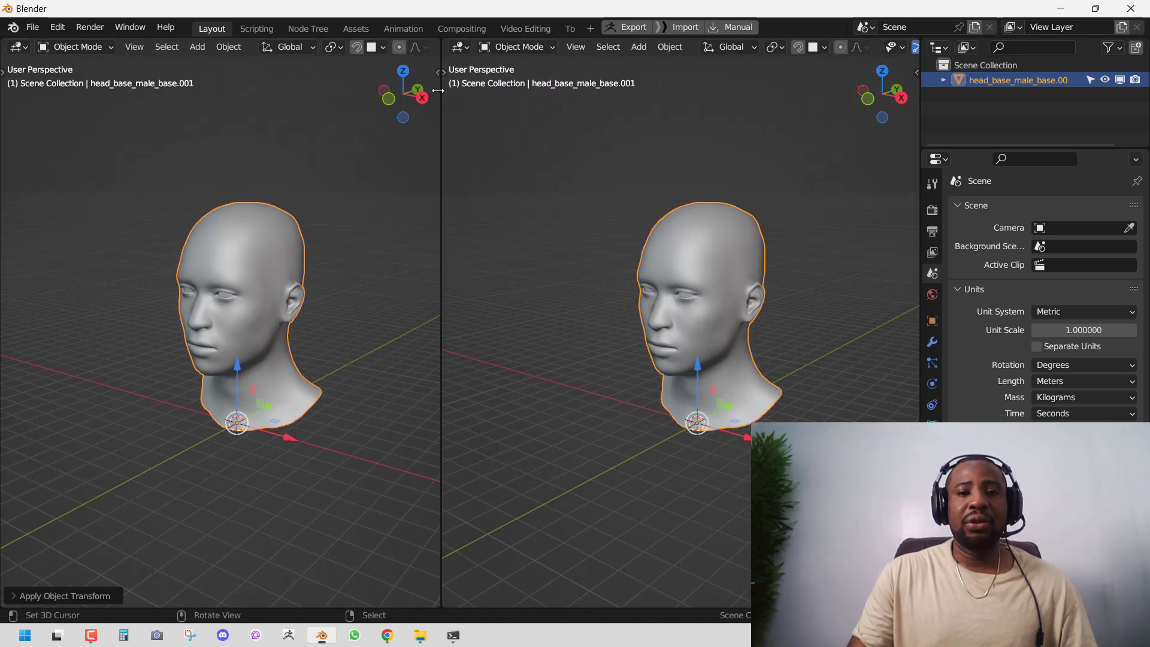
{"action": "left_click", "coordinate": [463, 47]}
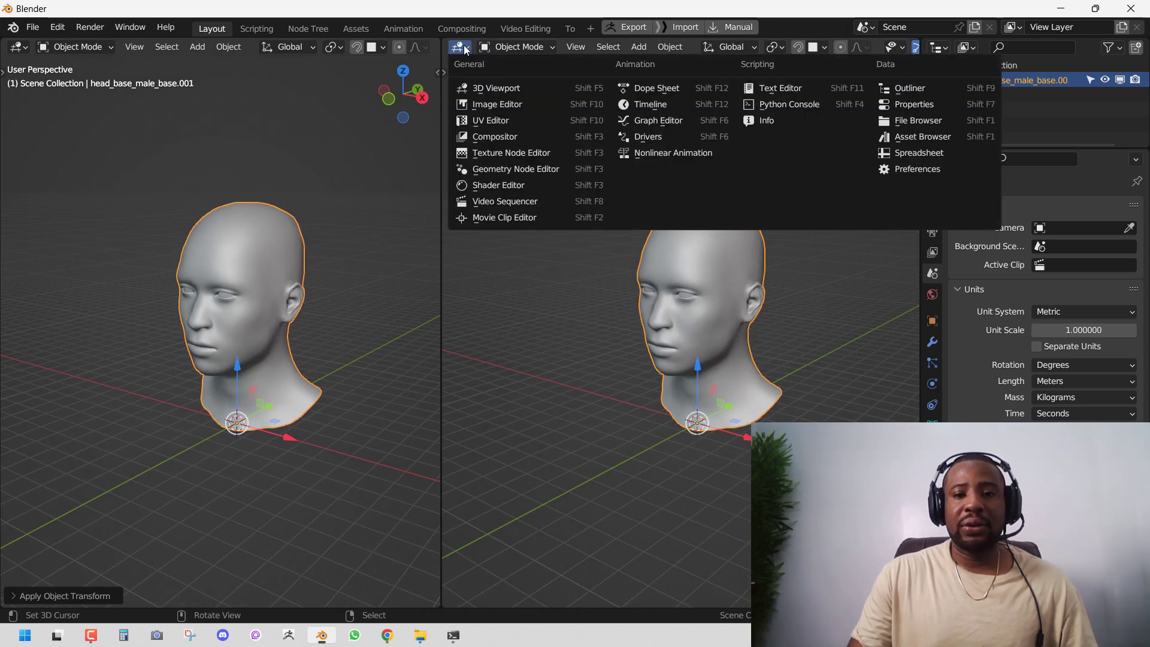
{"action": "left_click", "coordinate": [527, 105]}
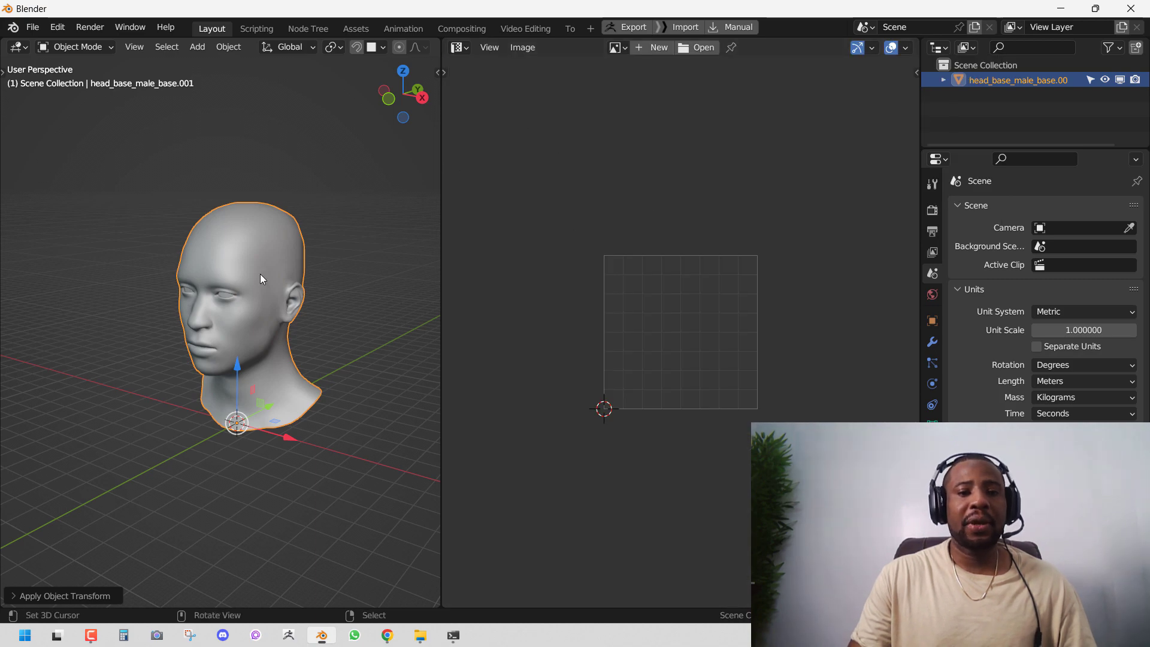
Enter Edit Mode on the head and try a plain Unwrap of the whole mesh.
{"action": "key", "text": "Tab"}
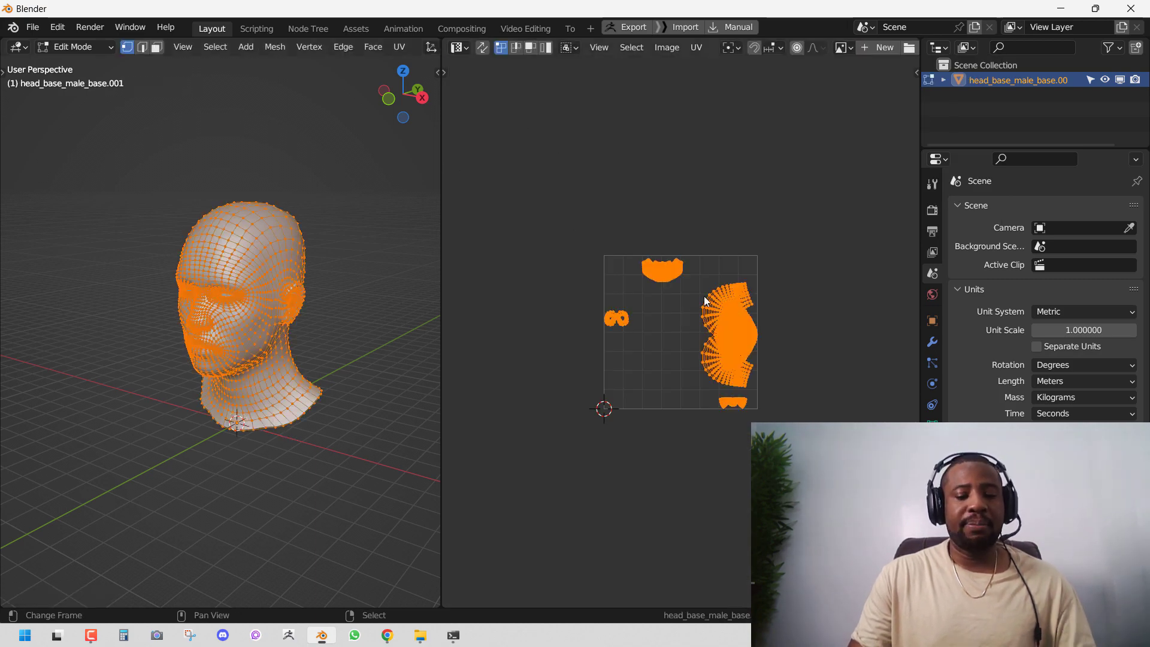
{"action": "key", "text": "u"}
{"action": "key", "text": "Return"}
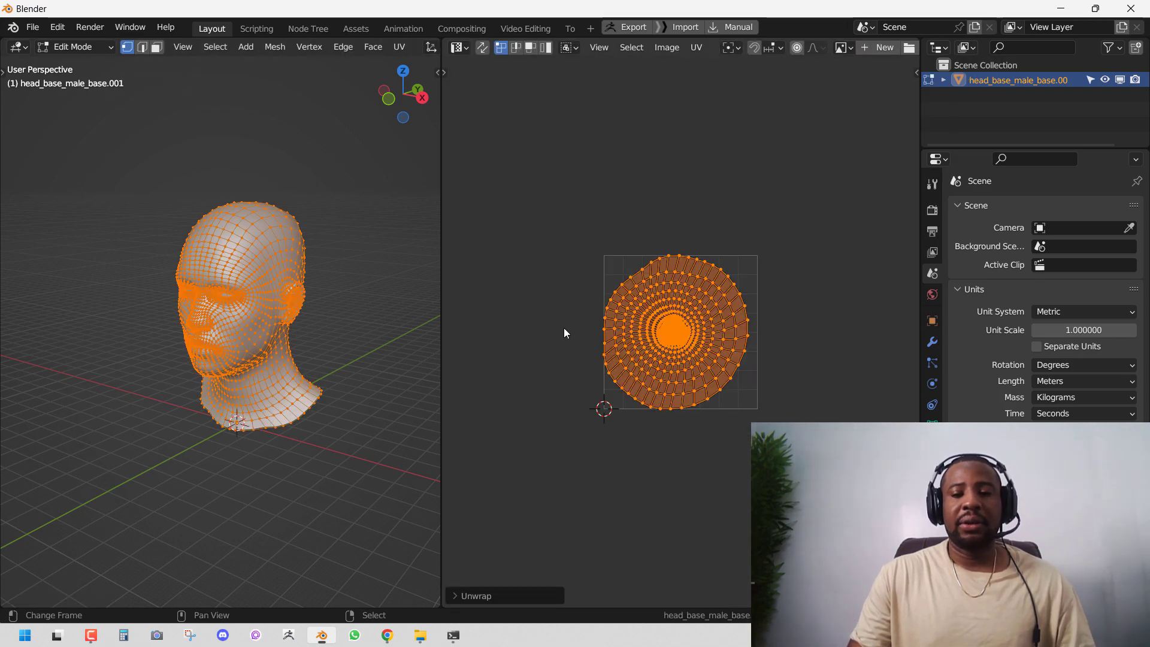
Remove the head mesh's existing UV map and widen the 3D viewport area.
{"action": "left_click", "coordinate": [932, 426]}
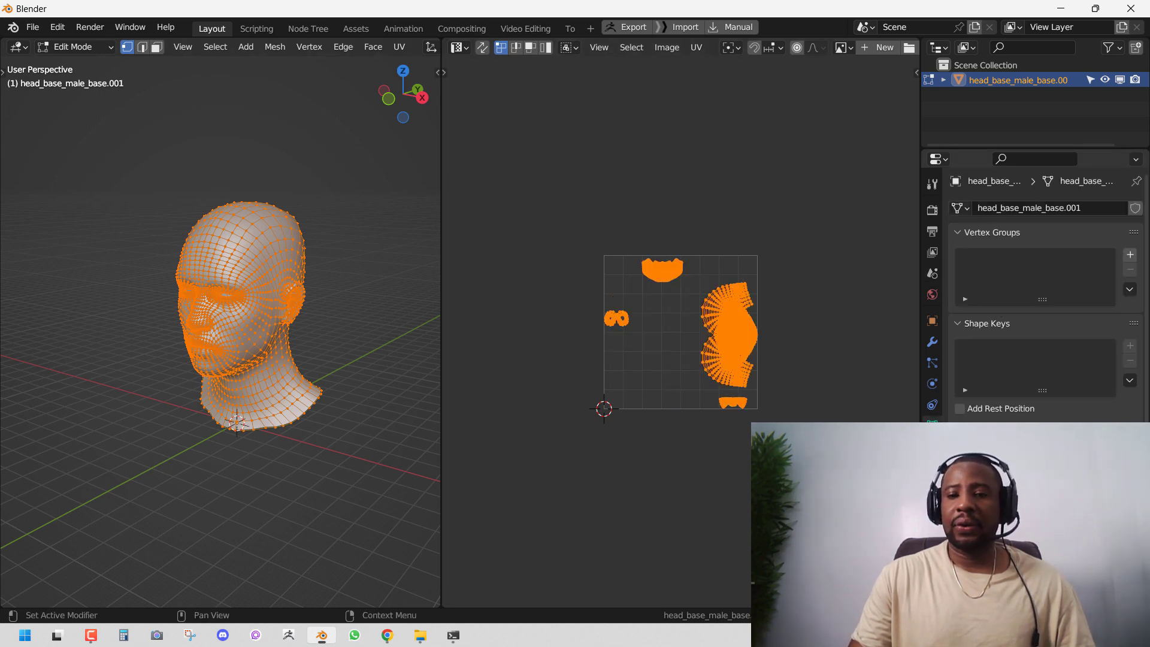
{"action": "left_click", "coordinate": [1130, 470]}
{"action": "left_click_drag", "start_coordinate": [441, 312], "coordinate": [638, 312]}
Mark seams on the neck's open bottom border and on the edge loop around the upper neck below the jaw.
{"action": "left_click", "coordinate": [450, 354]}
{"action": "key", "text": "2"}
{"action": "middle_click_drag", "start_coordinate": [518, 395], "coordinate": [368, 369]}
{"action": "scroll", "coordinate": [393, 354], "scroll_direction": "up", "scroll_amount": 1}
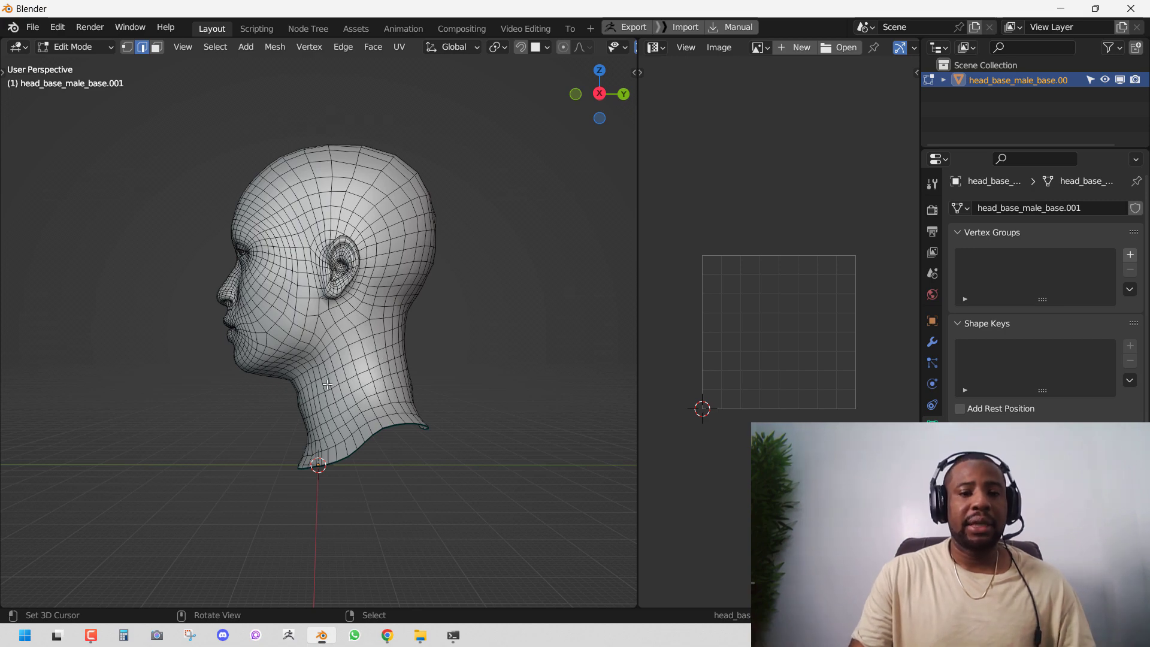
{"action": "middle_click_drag", "start_coordinate": [310, 382], "coordinate": [357, 362]}
{"action": "right_click", "coordinate": [411, 456], "text": "alt"}
{"action": "scroll", "coordinate": [357, 361], "scroll_direction": "up", "scroll_amount": 3}
{"action": "left_click", "coordinate": [358, 363], "text": "alt+shift"}
{"action": "middle_click_drag", "start_coordinate": [451, 326], "coordinate": [372, 348]}
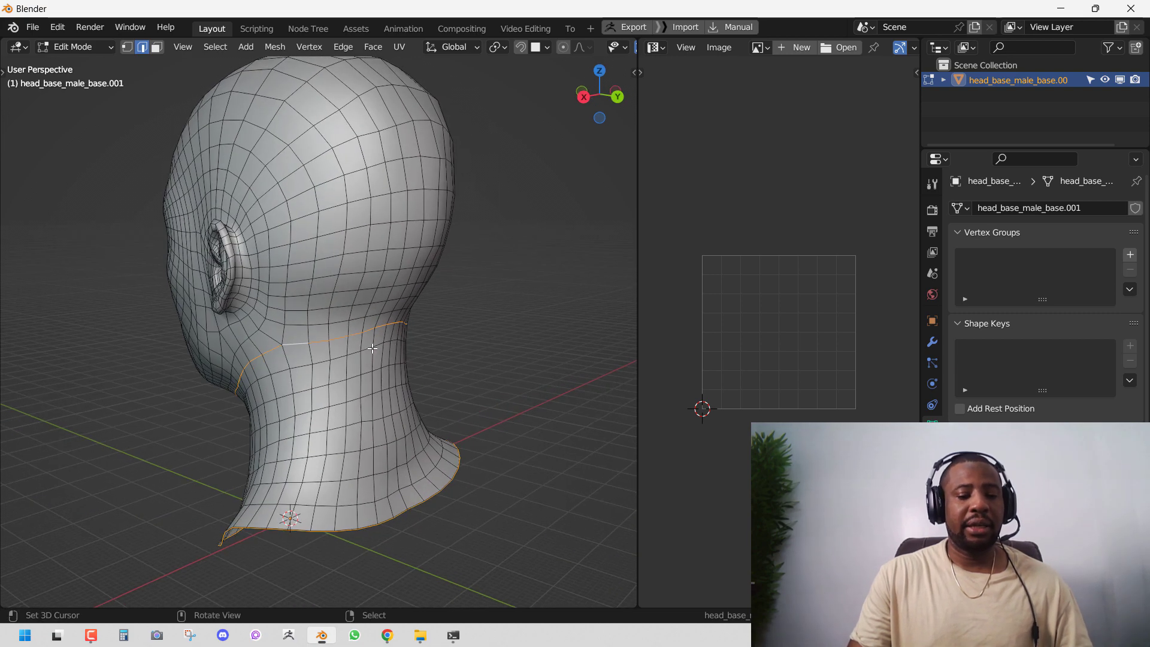
{"action": "key", "text": "u"}
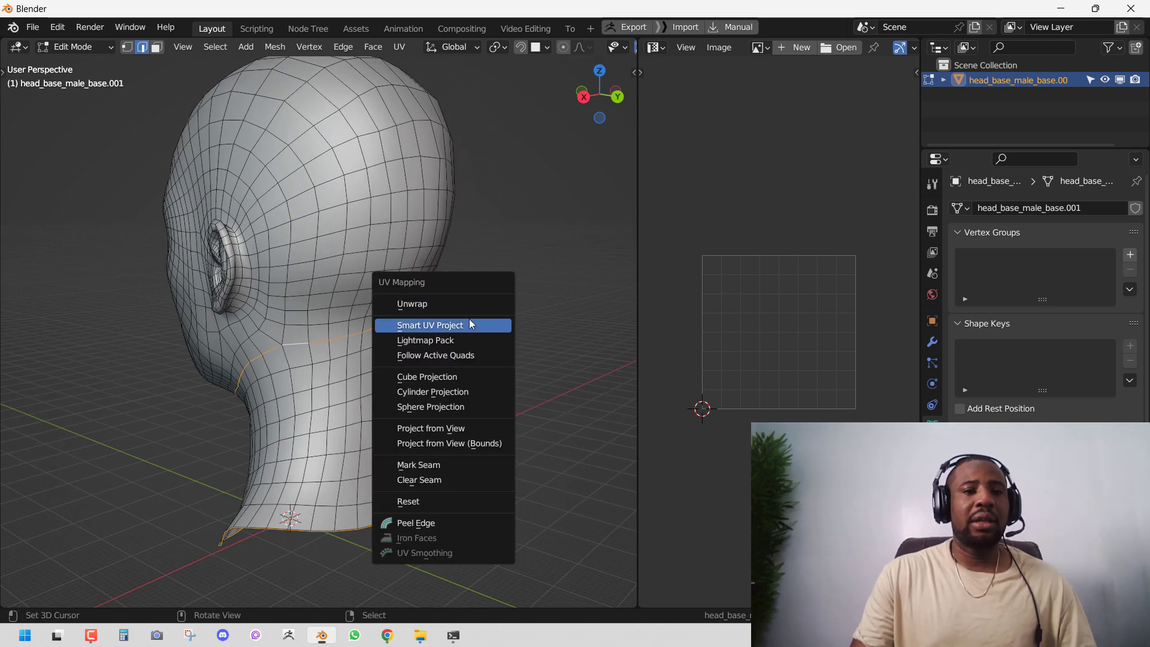
{"action": "left_click", "coordinate": [431, 466]}
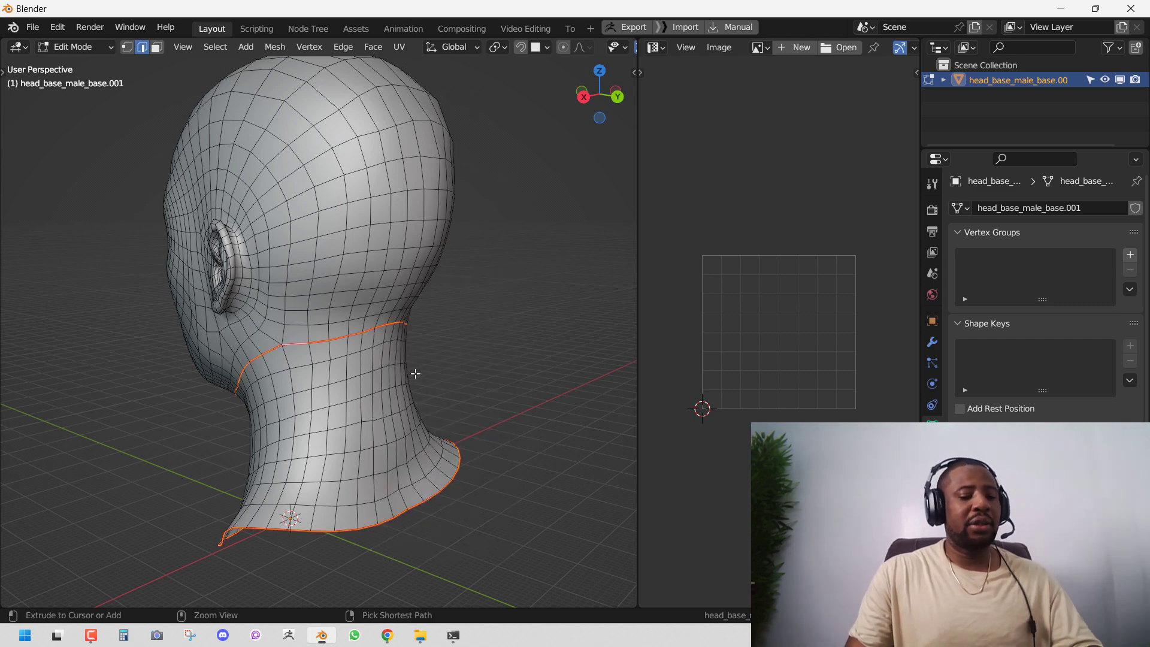
Apply Mark Seam to the two selected neck loops with the edge commands and clear the selection.
{"action": "key", "text": "ctrl+e"}
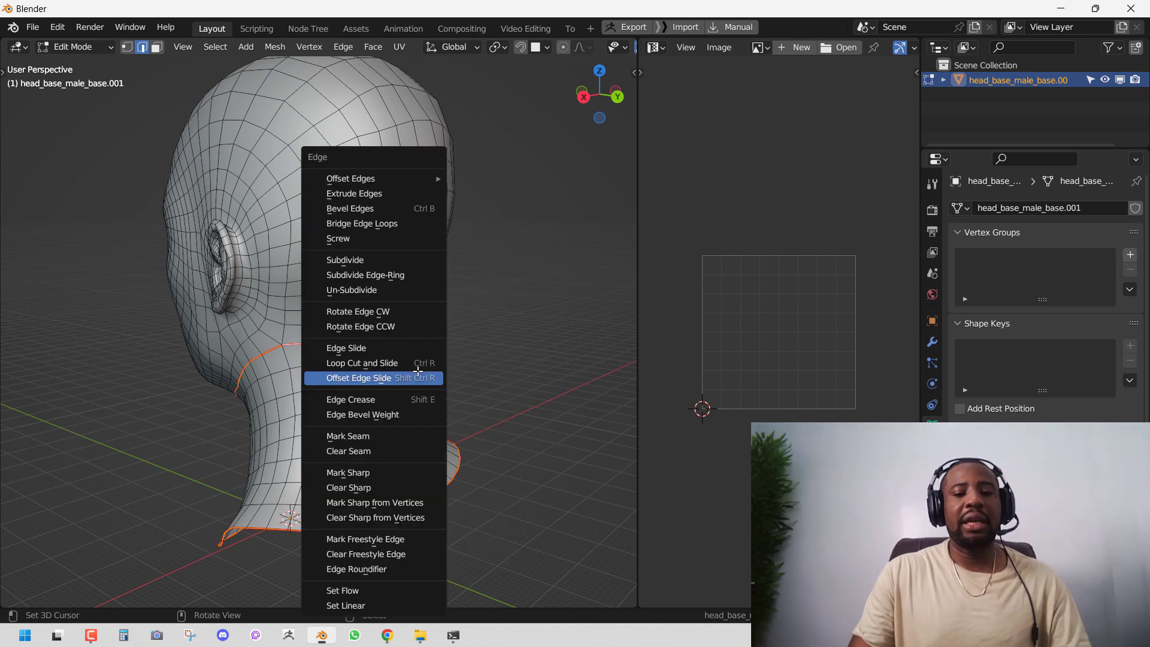
{"action": "left_click", "coordinate": [375, 437]}
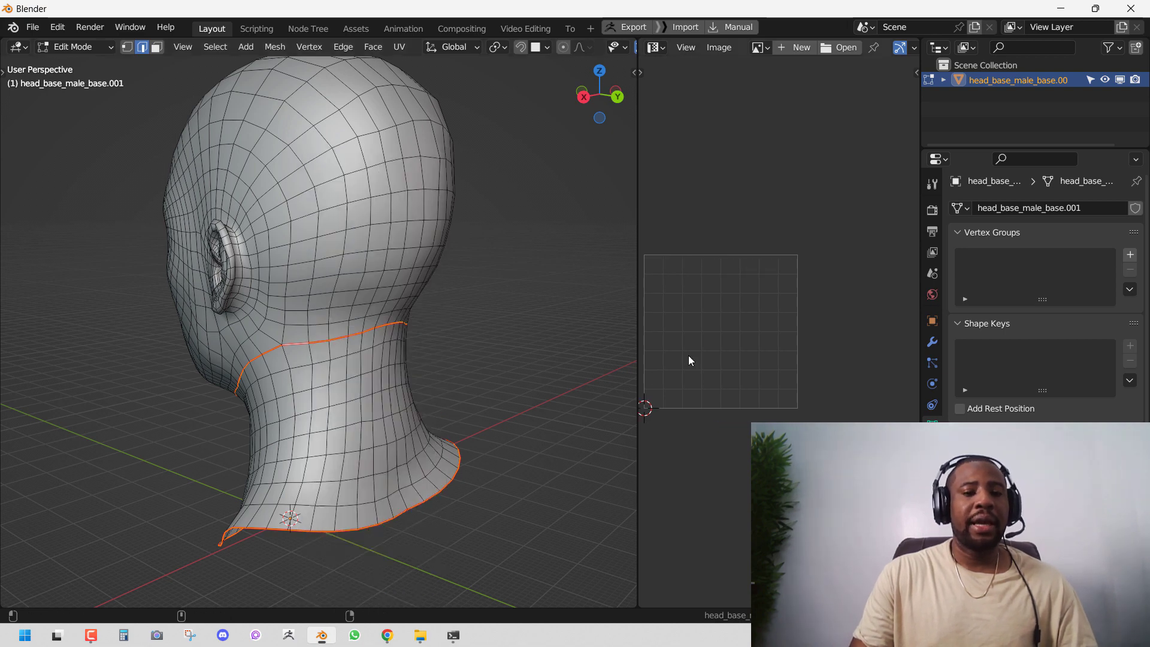
{"action": "middle_click_drag", "start_coordinate": [408, 383], "coordinate": [287, 344]}
{"action": "key", "text": "alt+a"}
{"action": "middle_click_drag", "start_coordinate": [215, 333], "coordinate": [377, 320]}
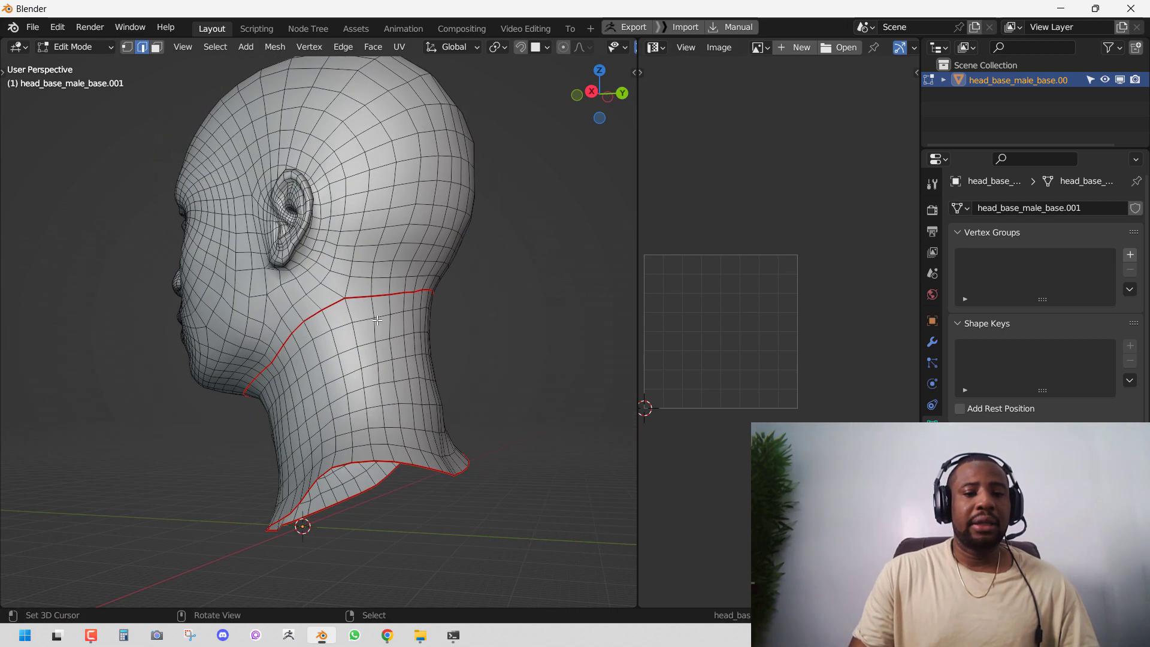
Mark a vertical seam down one side of the neck, from the upper neck seam to the bottom border only.
{"action": "right_click", "coordinate": [306, 333], "text": "alt"}
{"action": "middle_click_drag", "start_coordinate": [307, 334], "coordinate": [464, 337]}
{"action": "key", "text": "alt+z"}
{"action": "key", "text": "KP_3"}
{"action": "key", "text": "c"}
{"action": "mouse_move", "coordinate": [337, 313]}
{"action": "left_mouse_down", "text": "shift"}
{"action": "mouse_move", "coordinate": [385, 206]}
{"action": "mouse_move", "coordinate": [469, 164]}
{"action": "left_mouse_up", "text": "shift"}
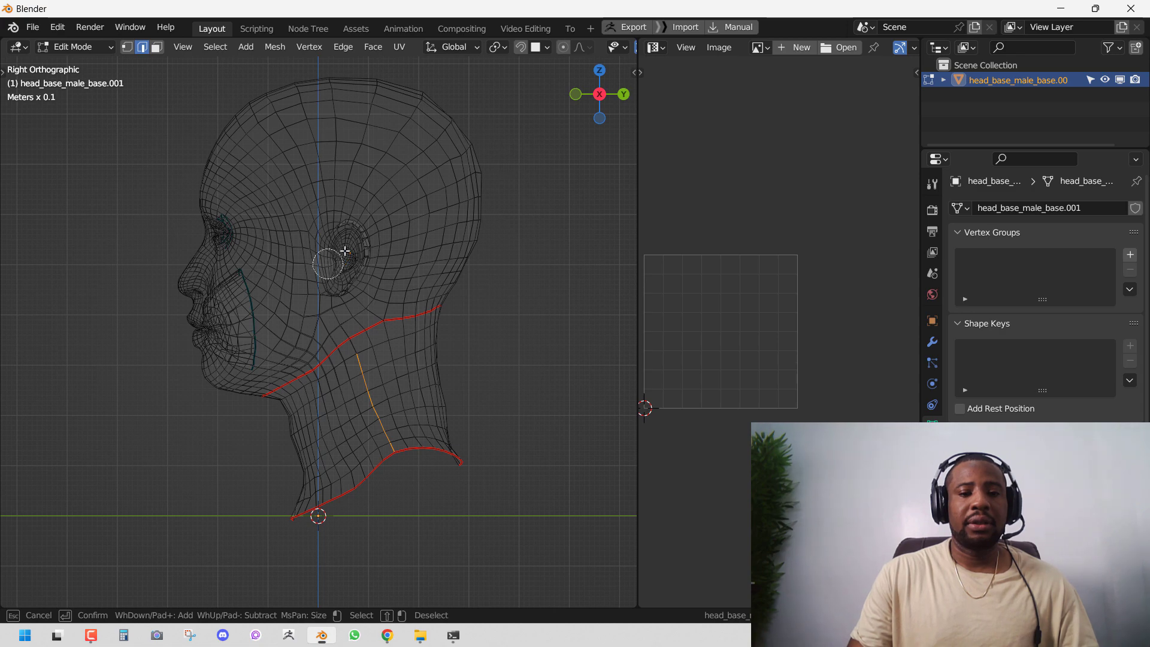
{"action": "key", "text": "Escape"}
{"action": "key", "text": "alt+z"}
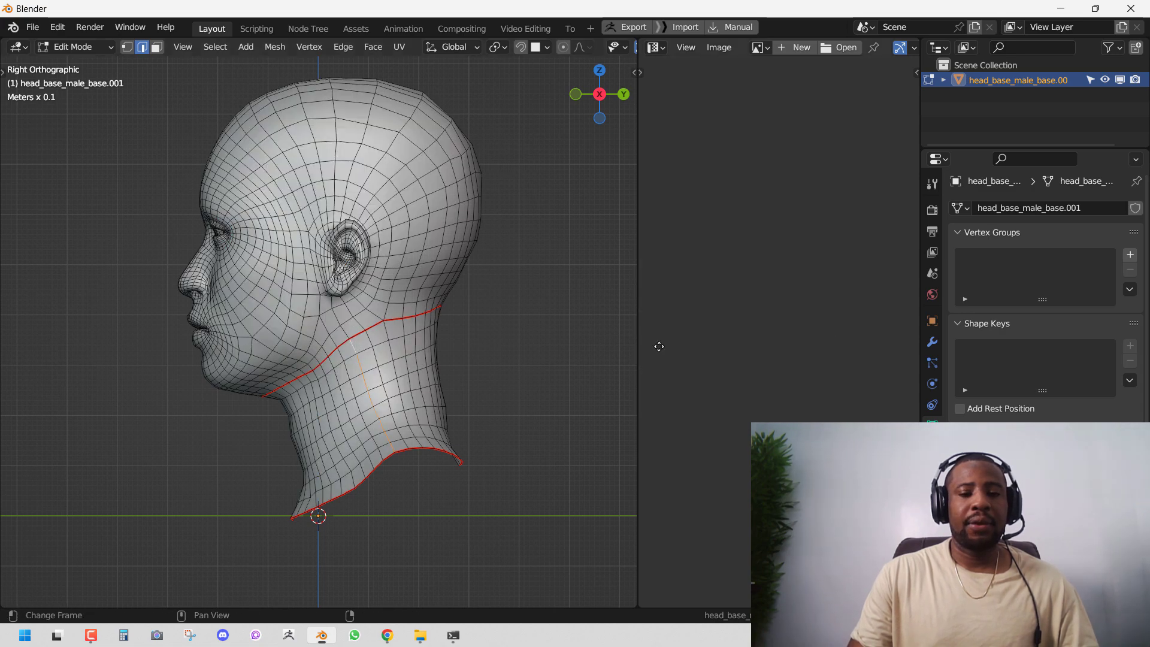
{"action": "middle_click_drag", "start_coordinate": [355, 345], "coordinate": [311, 323]}
{"action": "left_click", "coordinate": [328, 346], "text": "shift"}
{"action": "key", "text": "ctrl+e"}
{"action": "left_click", "coordinate": [433, 436]}
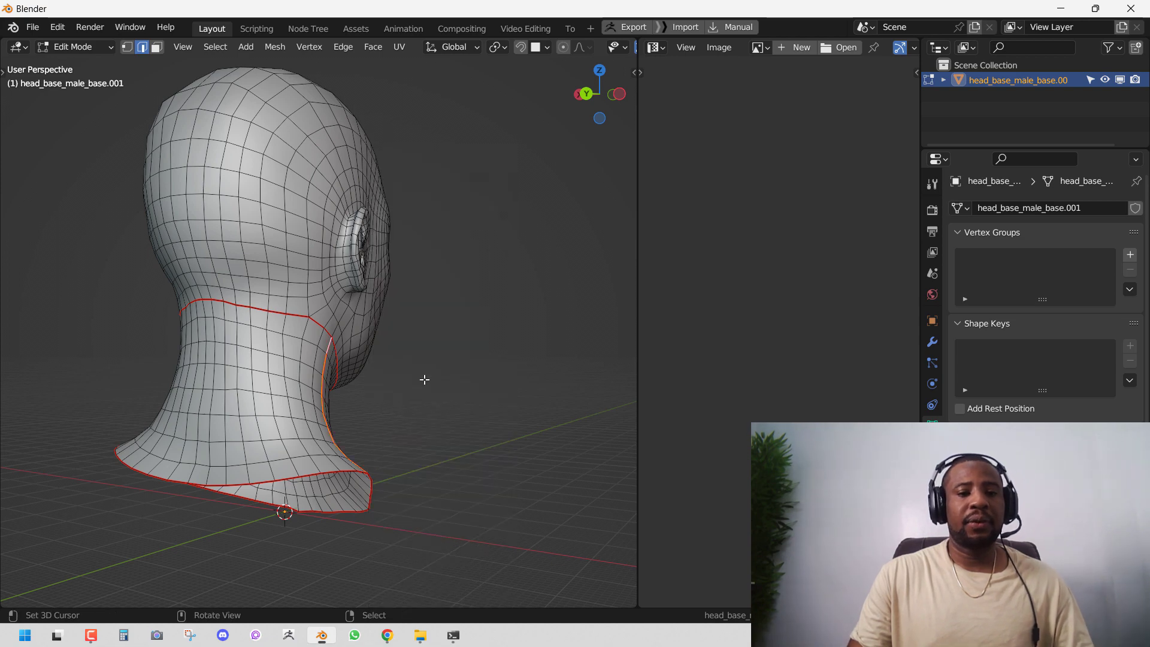
Select the whole neck island in face mode and hide it.
{"action": "middle_click_drag", "start_coordinate": [385, 341], "coordinate": [333, 261]}
{"action": "left_click", "coordinate": [156, 51]}
{"action": "middle_click_drag", "start_coordinate": [287, 417], "coordinate": [415, 409]}
{"action": "key", "text": "l"}
{"action": "key", "text": "l"}
{"action": "middle_click_drag", "start_coordinate": [266, 469], "coordinate": [422, 458]}
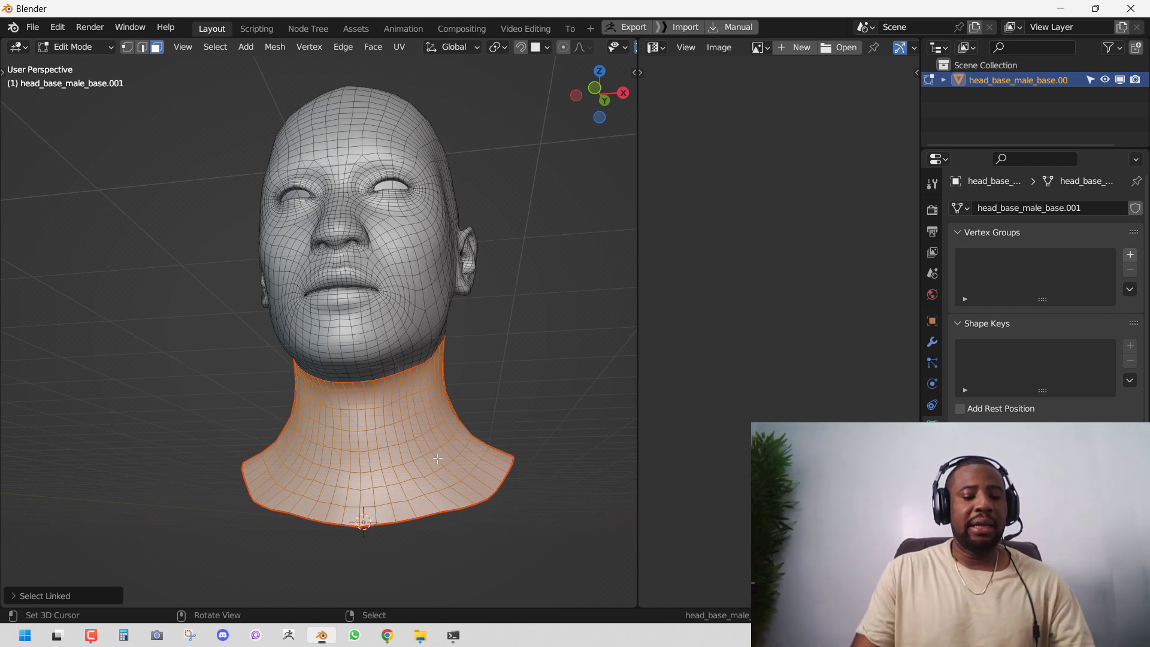
{"action": "middle_click_drag", "start_coordinate": [439, 458], "coordinate": [431, 461]}
{"action": "key", "text": "h"}
Mark the edge loops around the bases of both ears as seams.
{"action": "scroll", "coordinate": [376, 241], "scroll_direction": "up", "scroll_amount": 5}
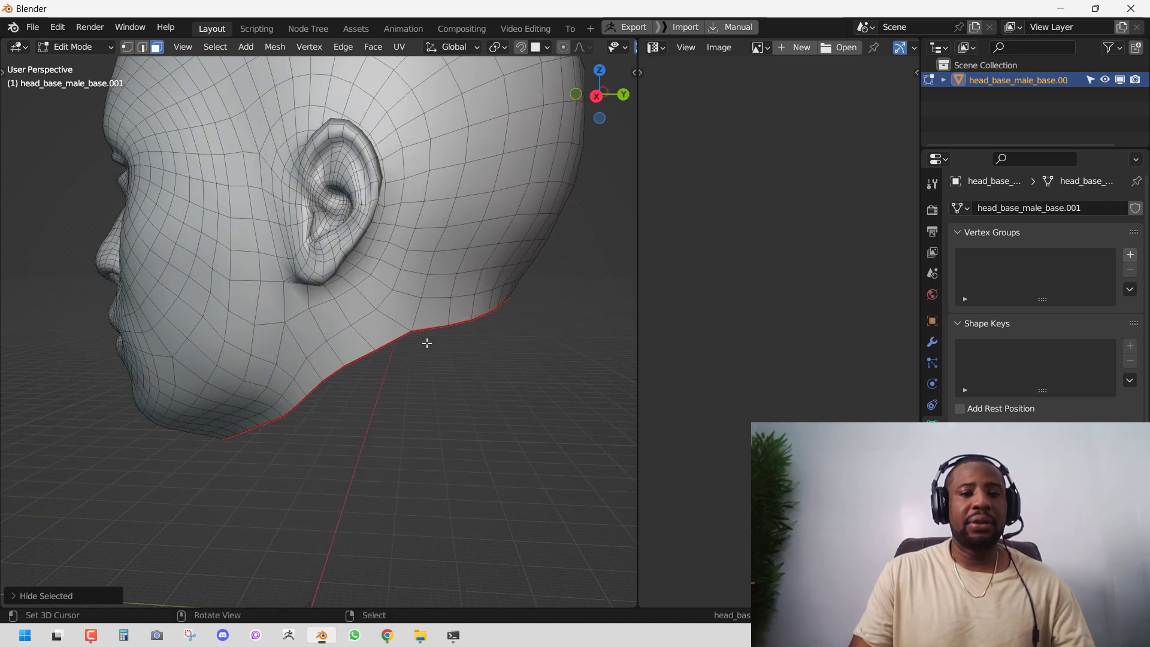
{"action": "left_click", "coordinate": [142, 47]}
{"action": "middle_click_drag", "start_coordinate": [359, 210], "coordinate": [452, 202]}
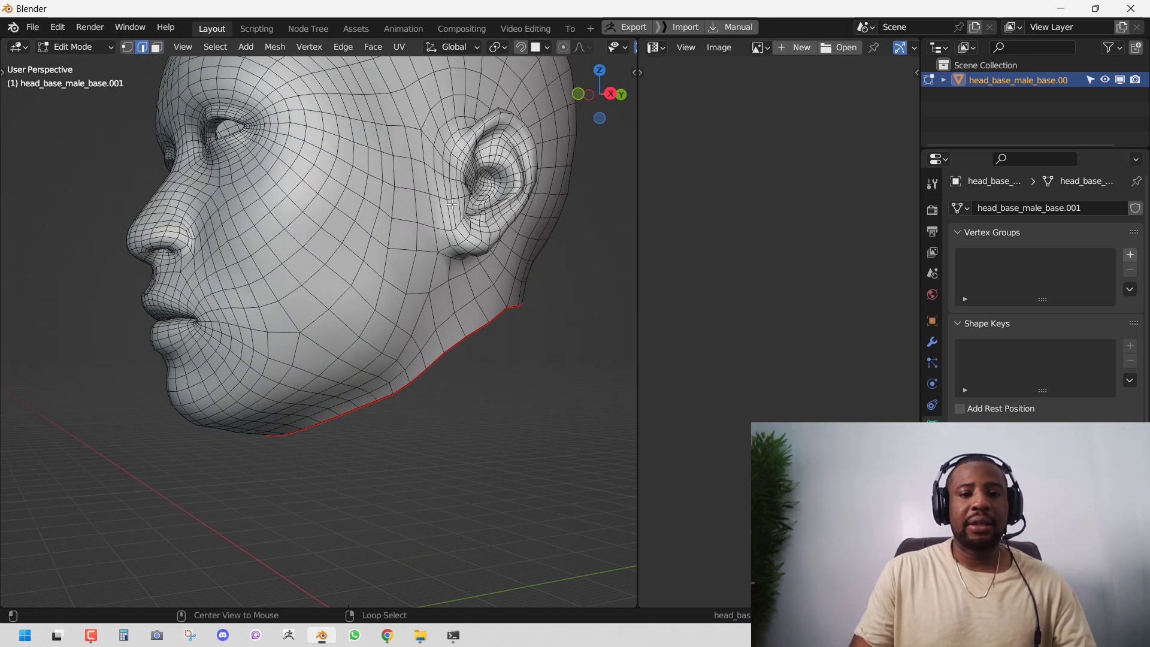
{"action": "left_click", "coordinate": [445, 208], "text": "alt"}
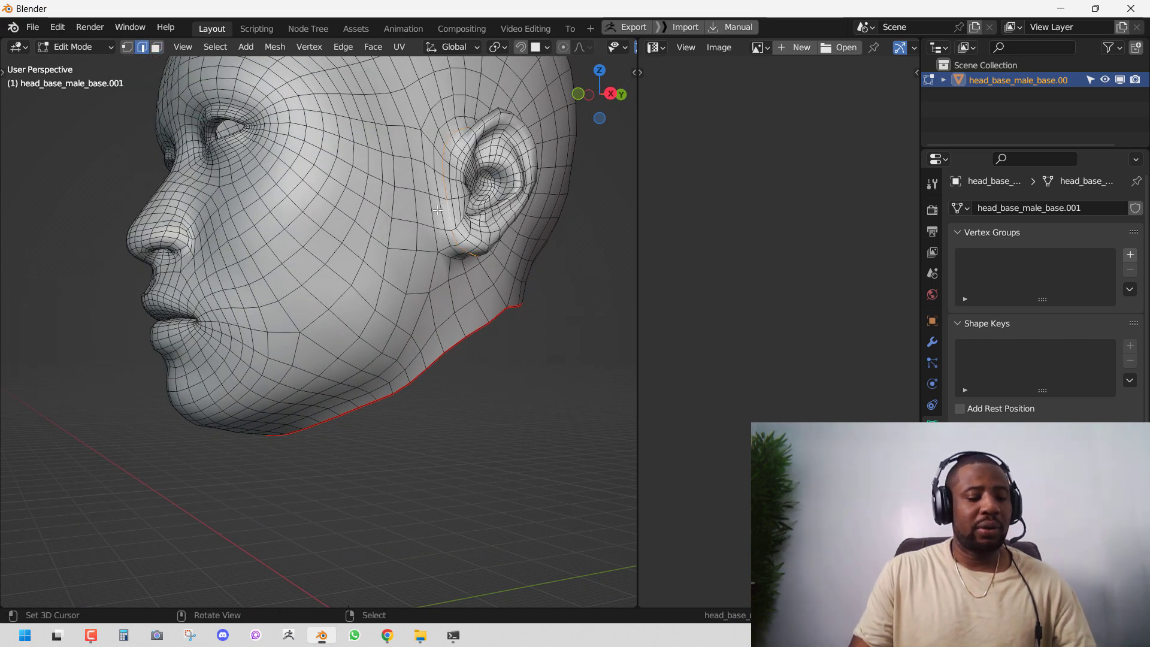
{"action": "middle_click_drag", "start_coordinate": [438, 210], "coordinate": [285, 256]}
{"action": "middle_click_drag", "start_coordinate": [324, 216], "coordinate": [321, 238]}
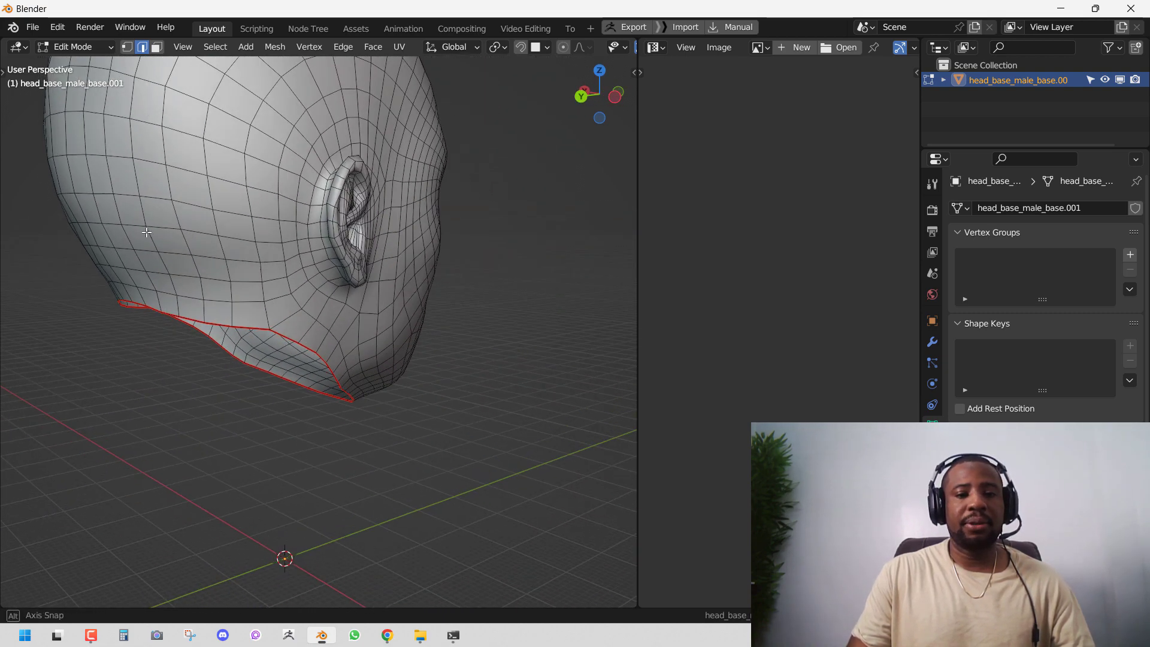
{"action": "left_click", "coordinate": [317, 231], "text": "alt"}
{"action": "middle_click_drag", "start_coordinate": [317, 231], "coordinate": [194, 228]}
{"action": "scroll", "coordinate": [345, 195], "scroll_direction": "down", "scroll_amount": 3}
{"action": "middle_click_drag", "start_coordinate": [345, 195], "coordinate": [413, 194]}
{"action": "key", "text": "u"}
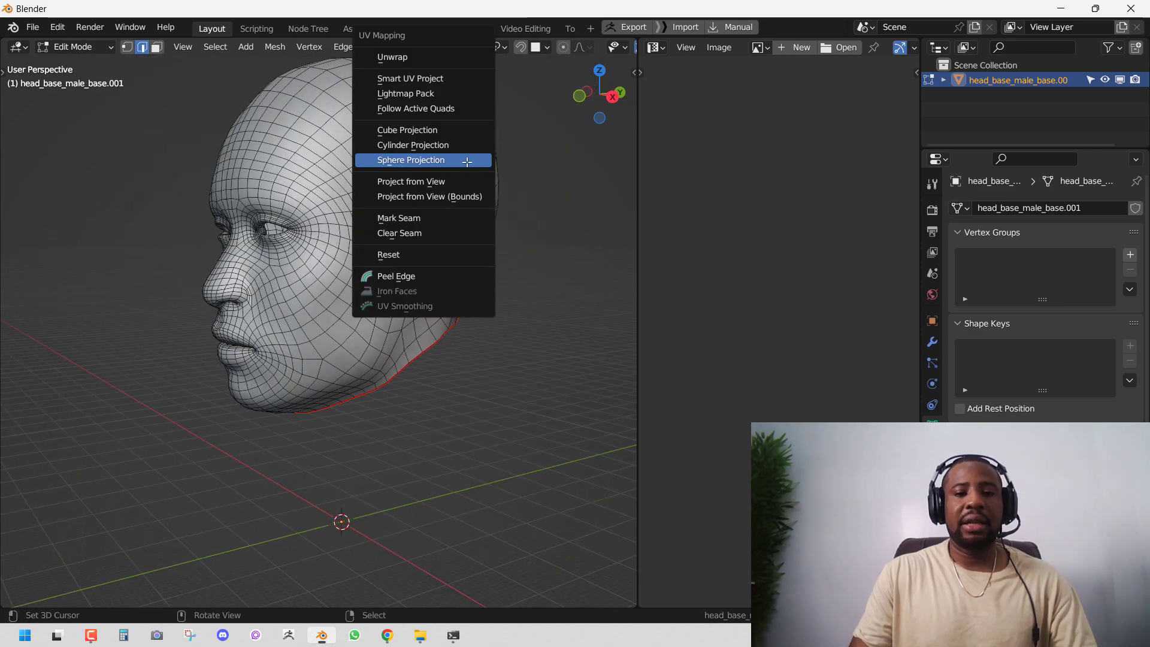
{"action": "left_click", "coordinate": [430, 218]}
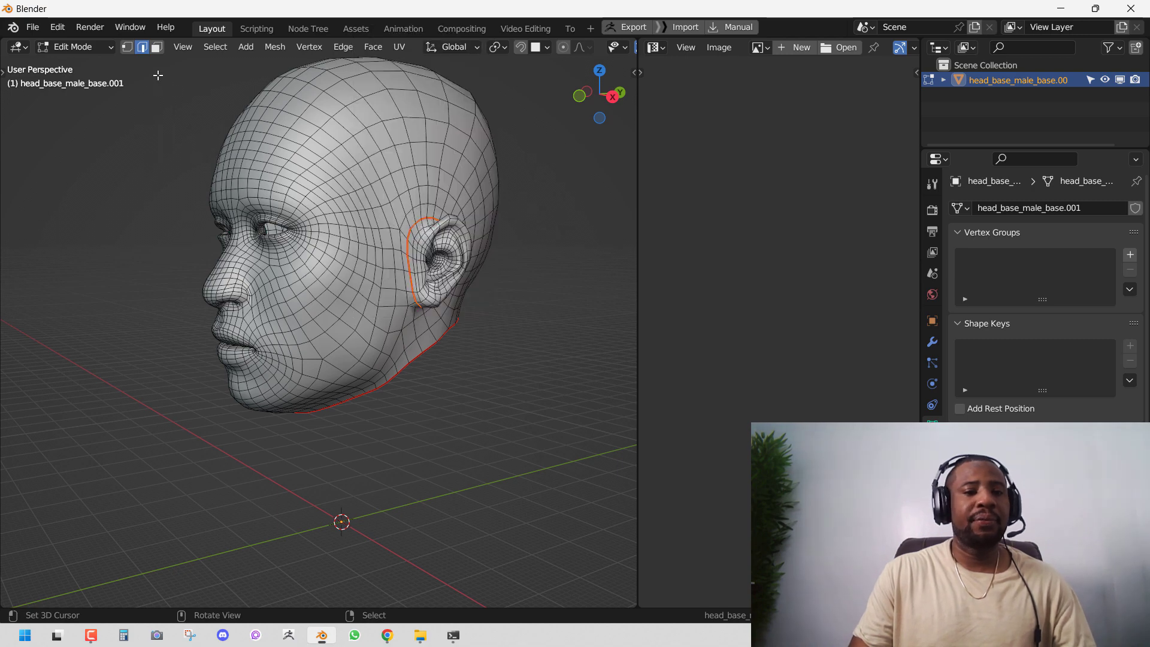
Select both ear islands in face mode and hide them.
{"action": "left_click", "coordinate": [158, 52]}
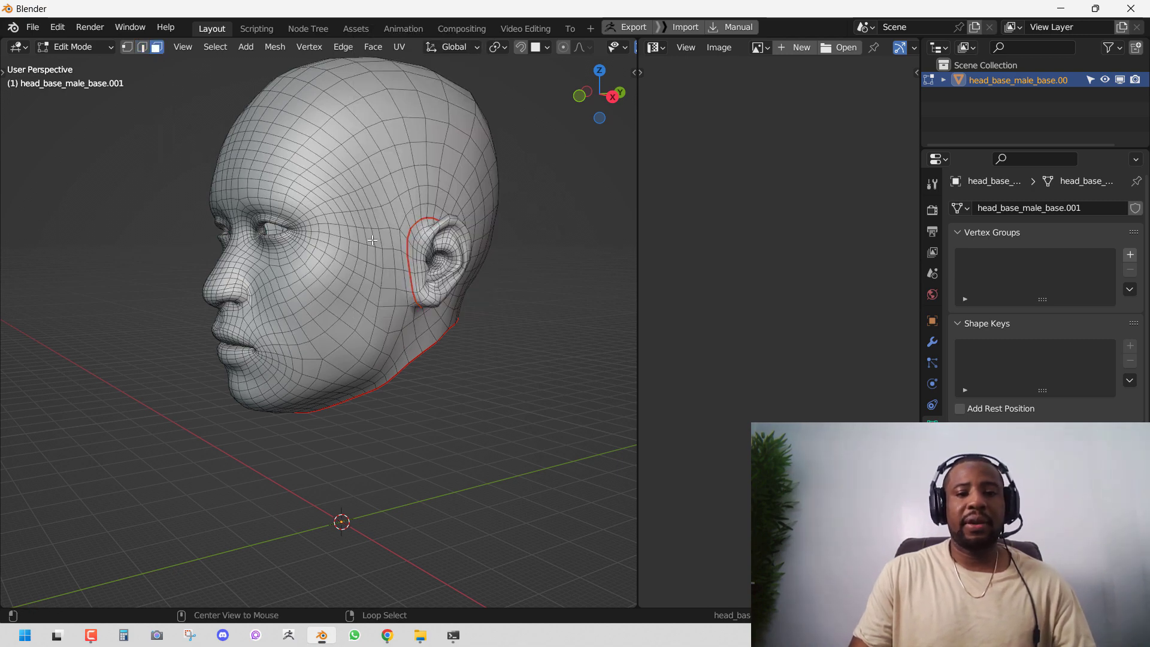
{"action": "key", "text": "l"}
{"action": "middle_click_drag", "start_coordinate": [416, 265], "coordinate": [245, 273]}
{"action": "key", "text": "l"}
{"action": "key", "text": "h"}
Mark the inner edge loop between the lips as a seam, working from inside the head.
{"action": "middle_click_drag", "start_coordinate": [321, 279], "coordinate": [272, 263]}
{"action": "scroll", "coordinate": [272, 263], "scroll_direction": "up", "scroll_amount": 5}
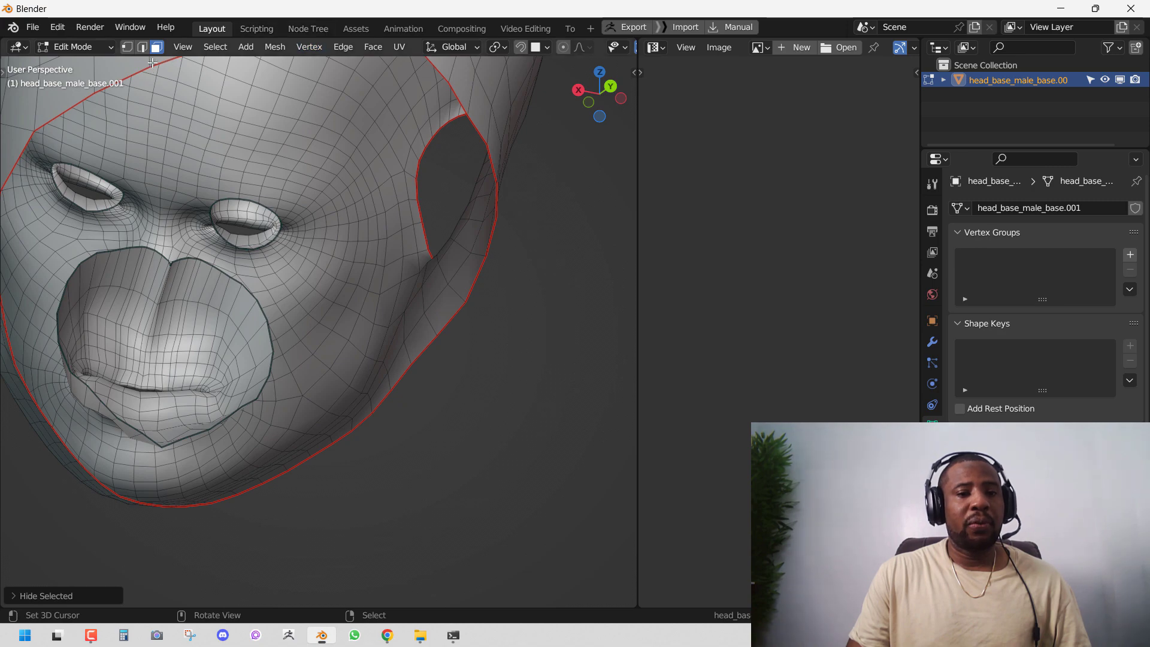
{"action": "scroll", "coordinate": [187, 281], "scroll_direction": "up", "scroll_amount": 6}
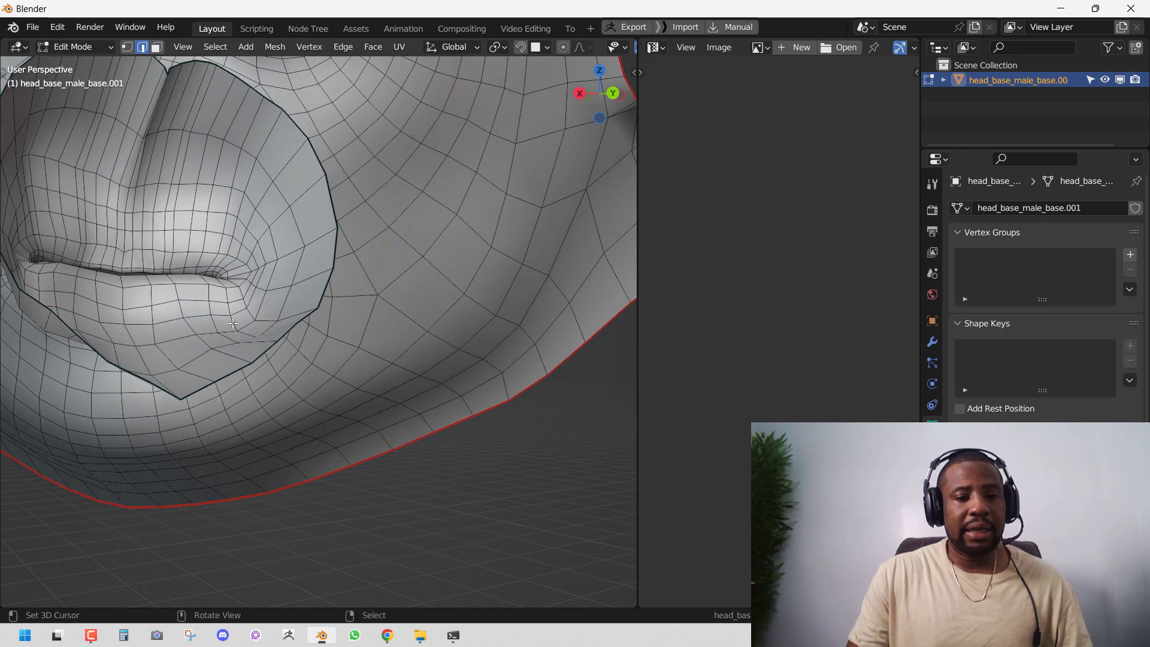
{"action": "left_click", "coordinate": [187, 282], "text": "alt"}
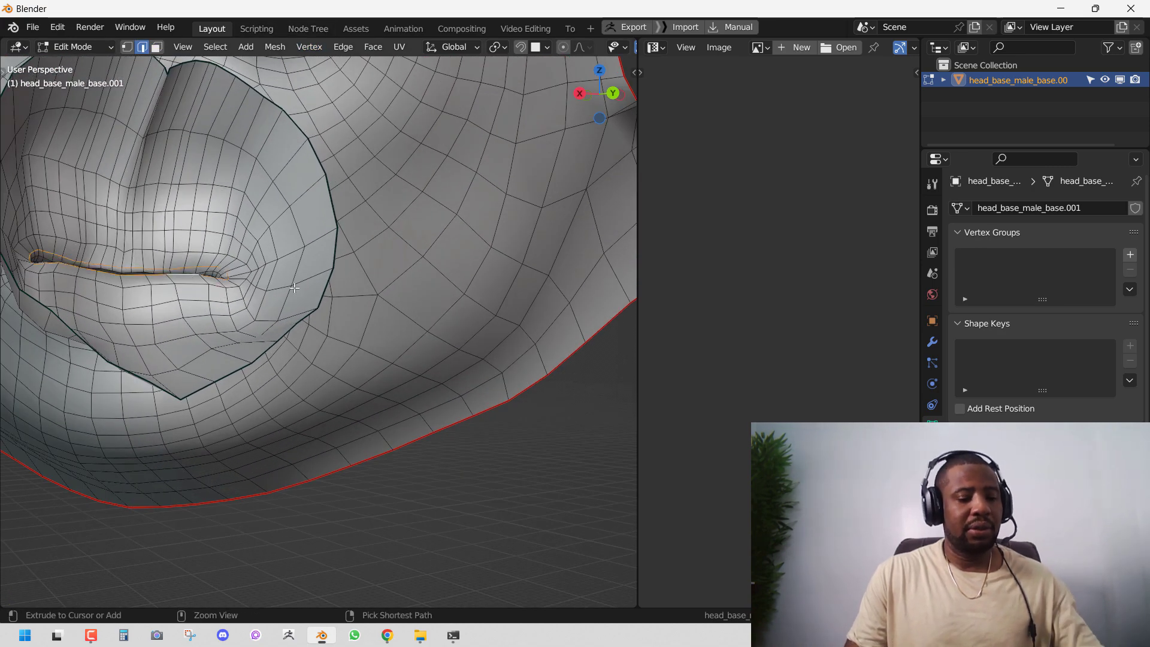
{"action": "key", "text": "ctrl+e"}
{"action": "left_click", "coordinate": [330, 313]}
Mark a seam along the head's centre line from the forehead over the crown to the back neck seam, excluding the face.
{"action": "scroll", "coordinate": [316, 282], "scroll_direction": "down", "scroll_amount": 8}
{"action": "key", "text": "KP_3"}
{"action": "middle_click_drag", "start_coordinate": [329, 278], "coordinate": [390, 257]}
{"action": "key", "text": "KP_3"}
{"action": "middle_click_drag", "start_coordinate": [477, 235], "coordinate": [421, 184]}
{"action": "key", "text": "alt+z"}
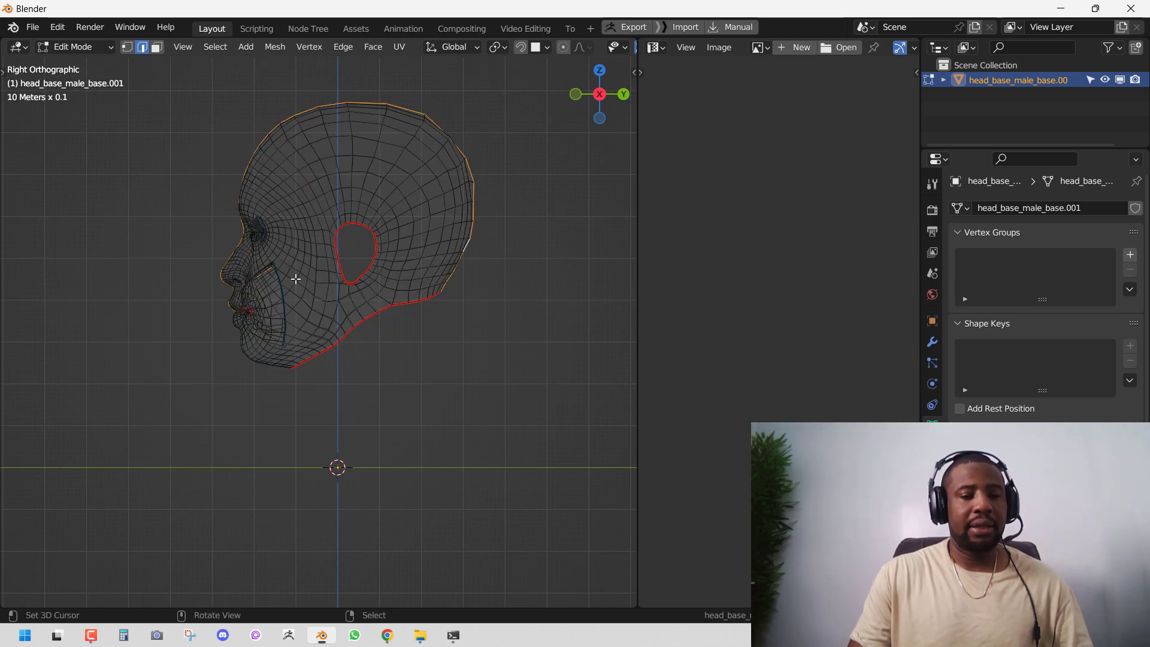
{"action": "key", "text": "c"}
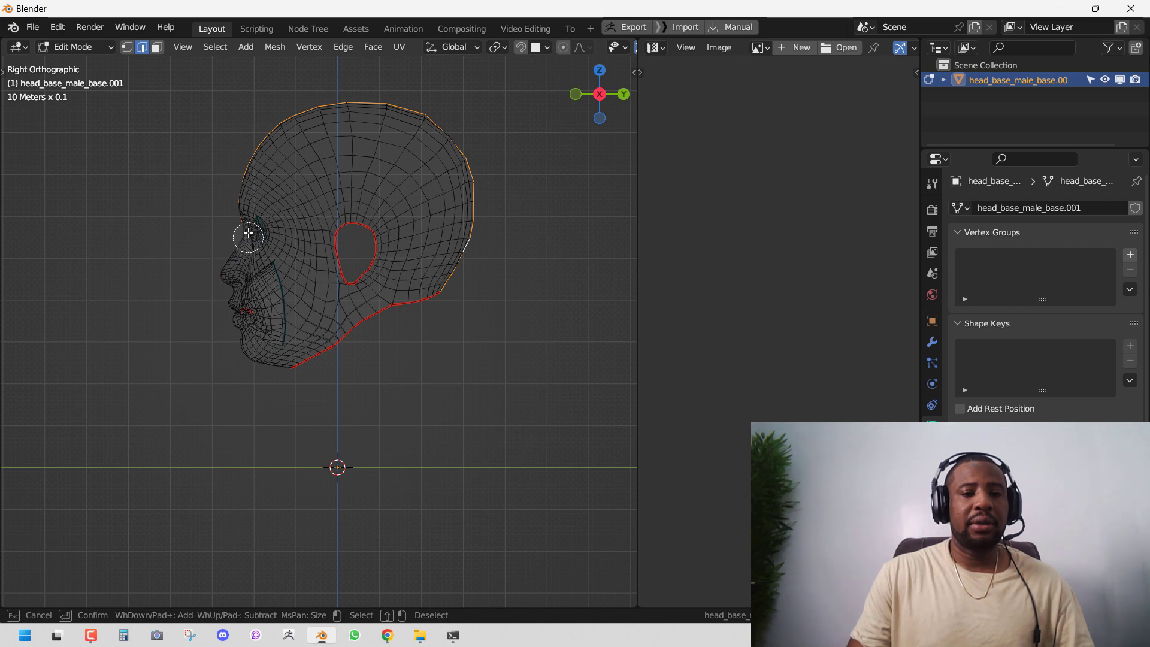
{"action": "mouse_move", "coordinate": [248, 232]}
{"action": "middle_mouse_down"}
{"action": "mouse_move", "coordinate": [246, 168]}
{"action": "mouse_move", "coordinate": [405, 306]}
{"action": "mouse_move", "coordinate": [523, 305]}
{"action": "mouse_move", "coordinate": [434, 295]}
{"action": "mouse_move", "coordinate": [249, 333]}
{"action": "mouse_move", "coordinate": [443, 341]}
{"action": "mouse_move", "coordinate": [249, 340]}
{"action": "mouse_move", "coordinate": [441, 313]}
{"action": "middle_mouse_up"}
{"action": "key", "text": "Escape"}
{"action": "key", "text": "ctrl+e"}
{"action": "left_click", "coordinate": [460, 312]}
{"action": "key", "text": "ctrl+l"}
{"action": "key", "text": "k"}
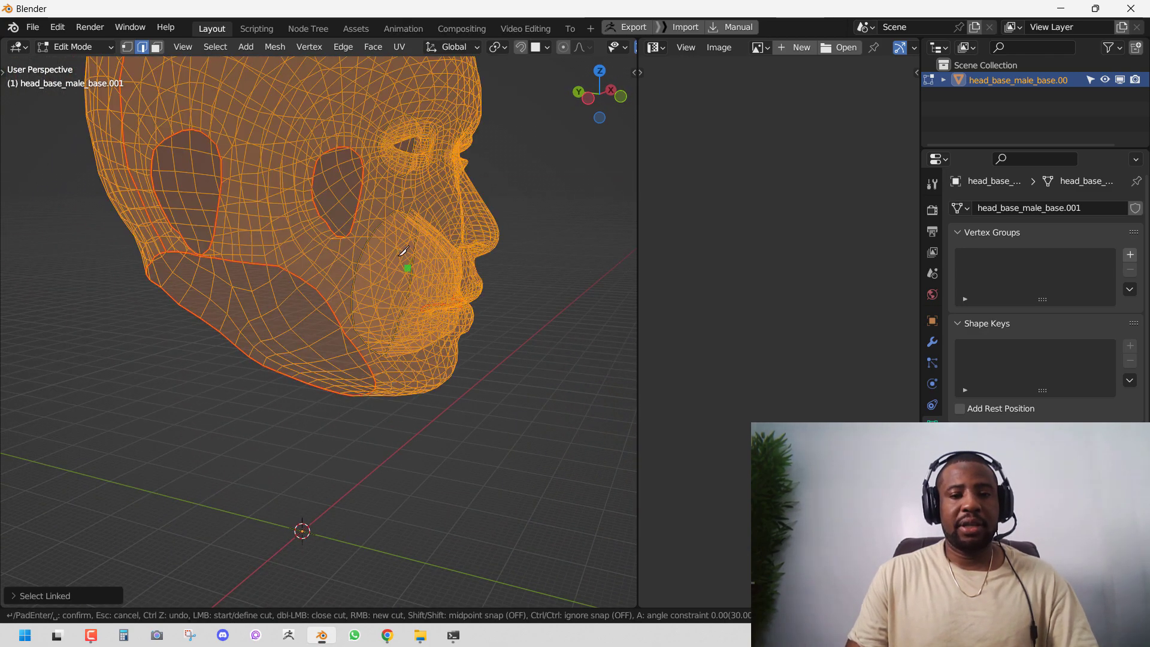
{"action": "key", "text": "Escape"}
{"action": "key", "text": "alt+a"}
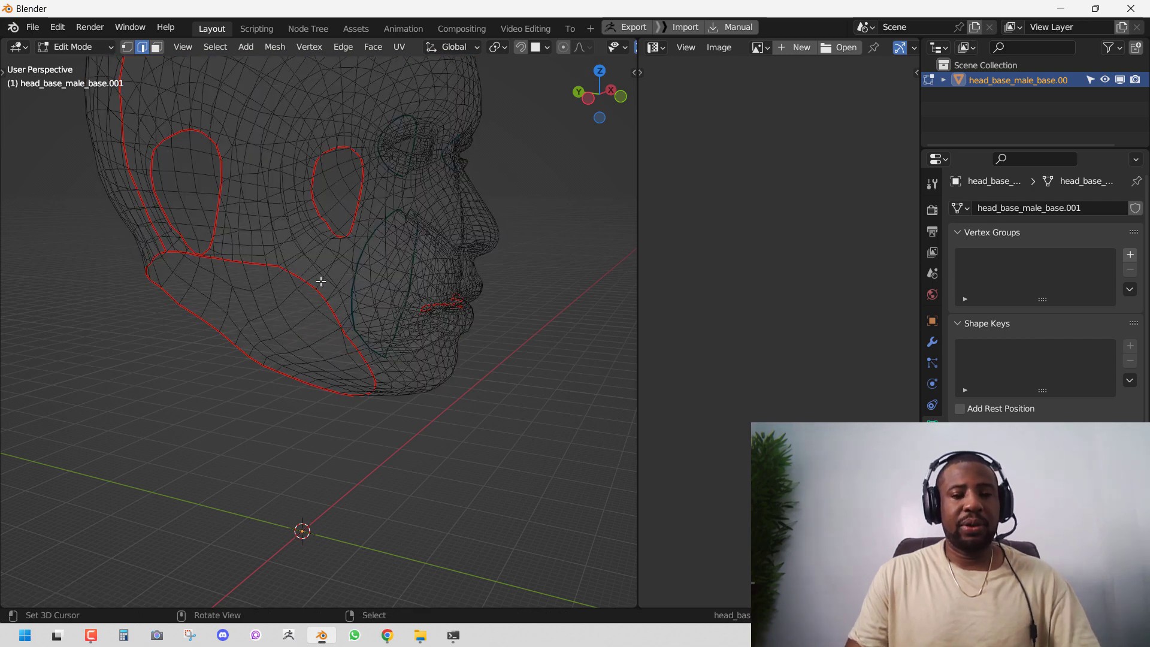
Turn off X-ray, select the inner mouth cavity island in face mode and hide everything else.
{"action": "middle_click_drag", "start_coordinate": [330, 282], "coordinate": [453, 276]}
{"action": "key", "text": "alt+z"}
{"action": "middle_click_drag", "start_coordinate": [266, 297], "coordinate": [326, 321]}
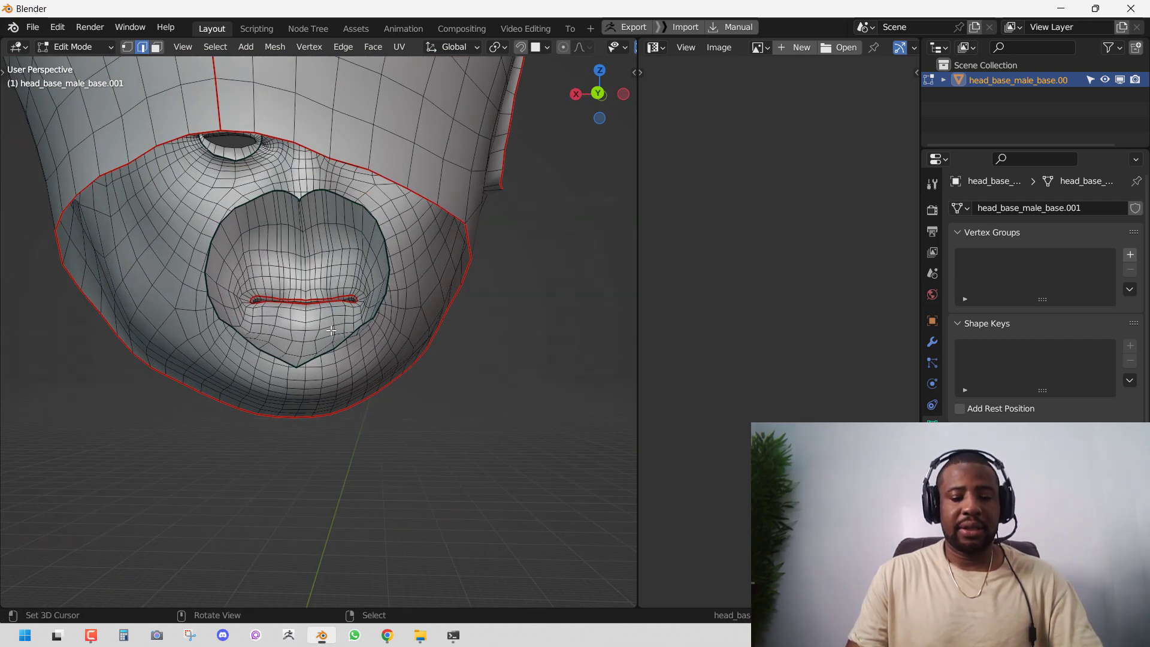
{"action": "key", "text": "l"}
{"action": "key", "text": "3"}
{"action": "key", "text": "alt+a"}
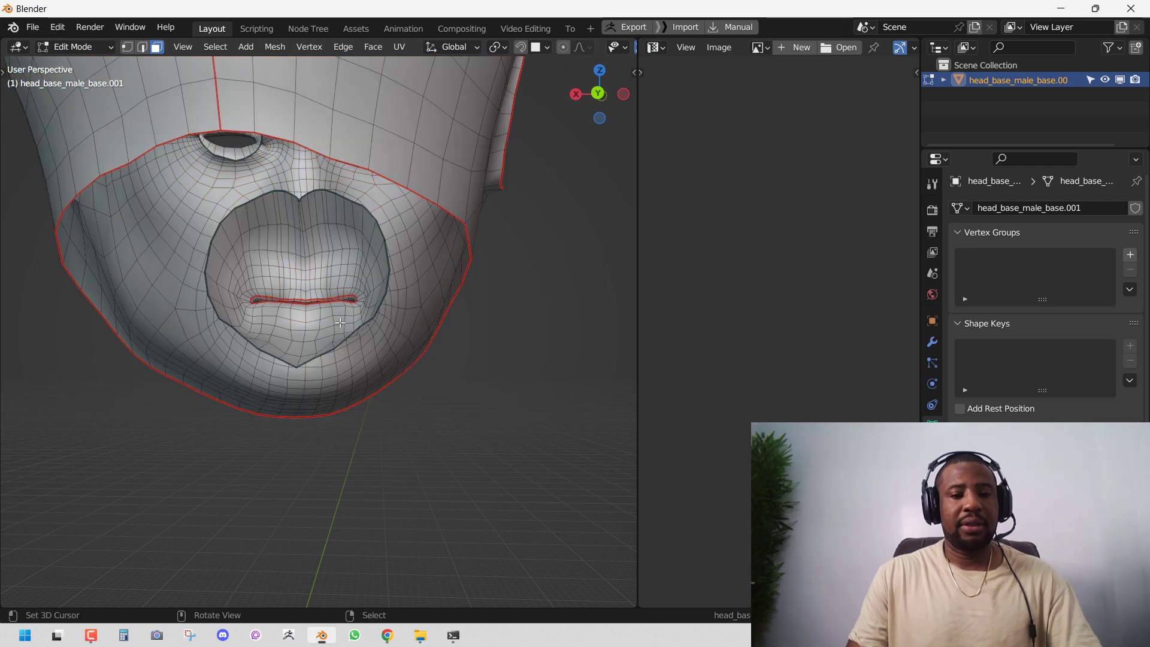
{"action": "key", "text": "l"}
{"action": "key", "text": "shift+h"}
Mark a seam on the isolated mouth cavity in edge mode.
{"action": "middle_click_drag", "start_coordinate": [340, 323], "coordinate": [110, 327]}
{"action": "key", "text": "alt+a"}
{"action": "key", "text": "2"}
{"action": "middle_click_drag", "start_coordinate": [429, 278], "coordinate": [268, 304]}
{"action": "key", "text": "ctrl+e"}
{"action": "left_click", "coordinate": [483, 314]}
Reveal all hidden parts of the head and show the complete model from the front.
{"action": "key", "text": "alt+h"}
{"action": "key", "text": "KP_1"}
{"action": "scroll", "coordinate": [509, 311], "scroll_direction": "down", "scroll_amount": 5}
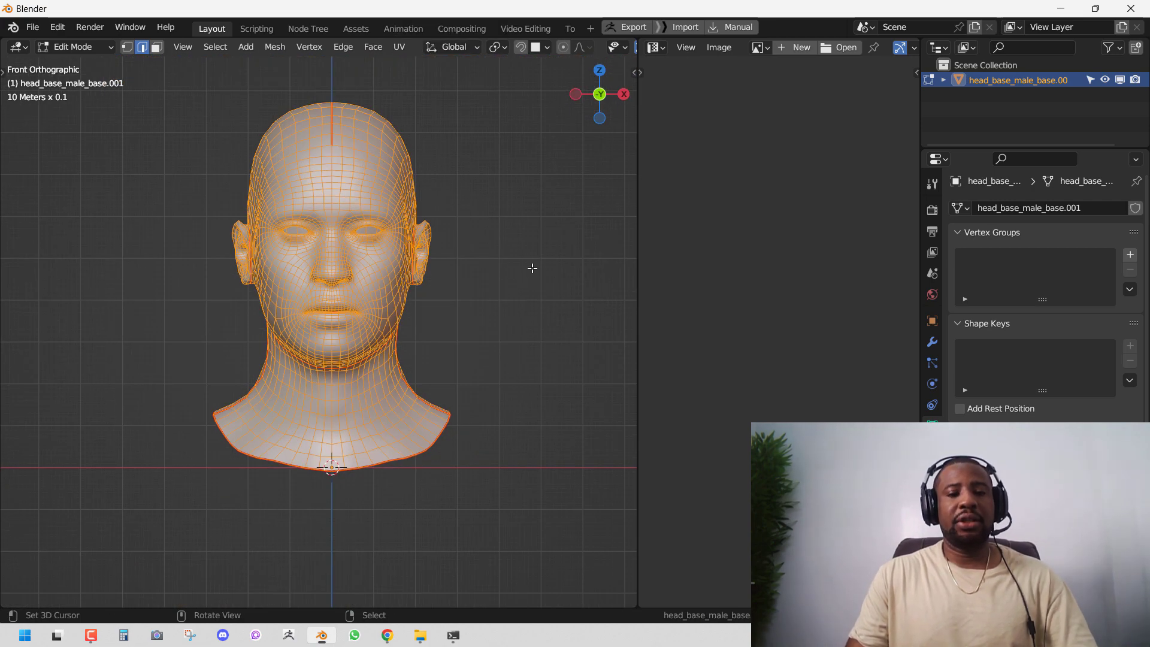
Unwrap the whole head along its seams and view the complete UV layout in a maximized UV editor.
{"action": "key", "text": "u"}
{"action": "left_click", "coordinate": [490, 103]}
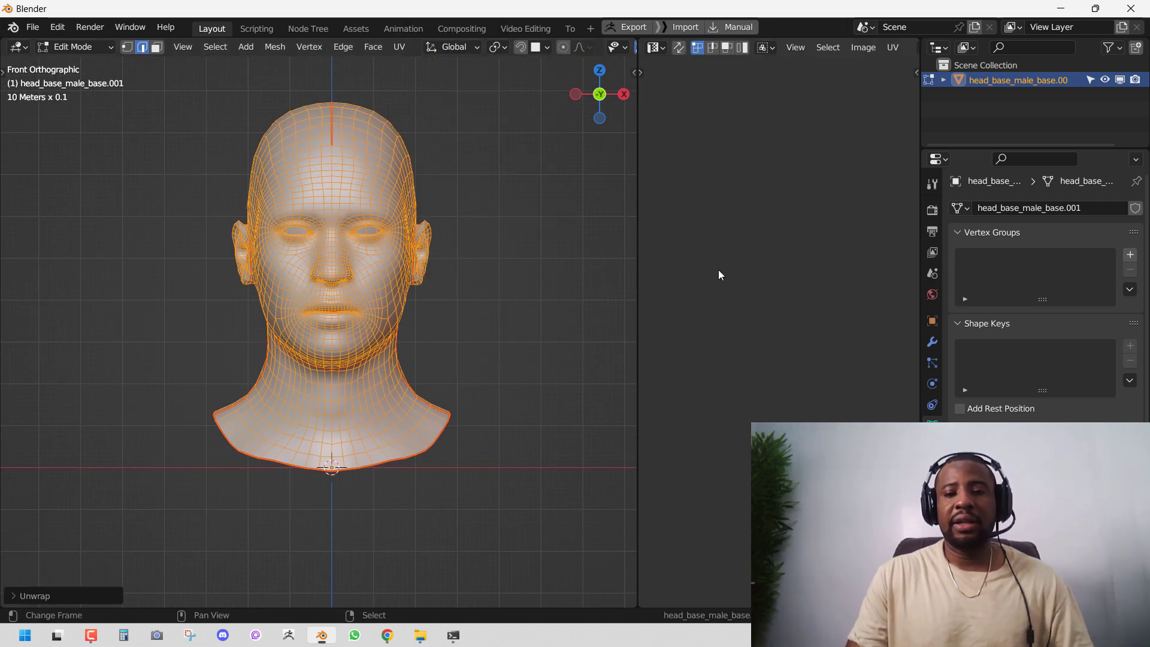
{"action": "key", "text": "ctrl+space"}
{"action": "scroll", "coordinate": [167, 384], "scroll_direction": "up", "scroll_amount": 3}
{"action": "key", "text": "a"}
{"action": "scroll", "coordinate": [855, 303], "scroll_direction": "up", "scroll_amount": 4}
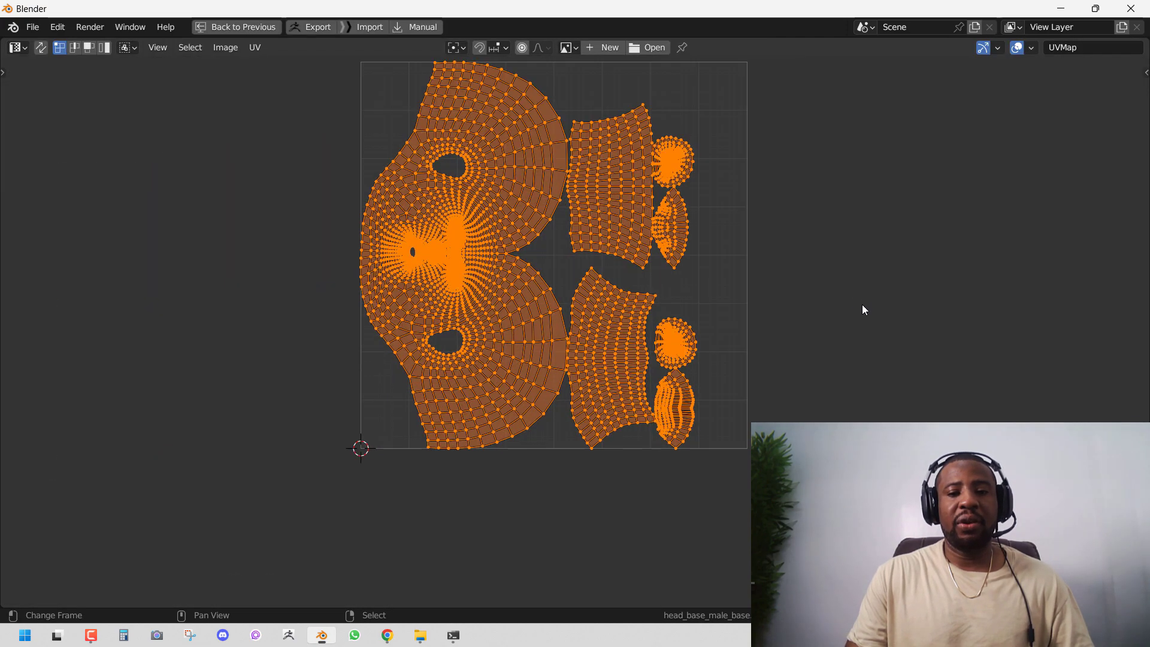
{"action": "scroll", "coordinate": [727, 314], "scroll_direction": "down", "scroll_amount": 4}
{"action": "key", "text": "ctrl+space"}
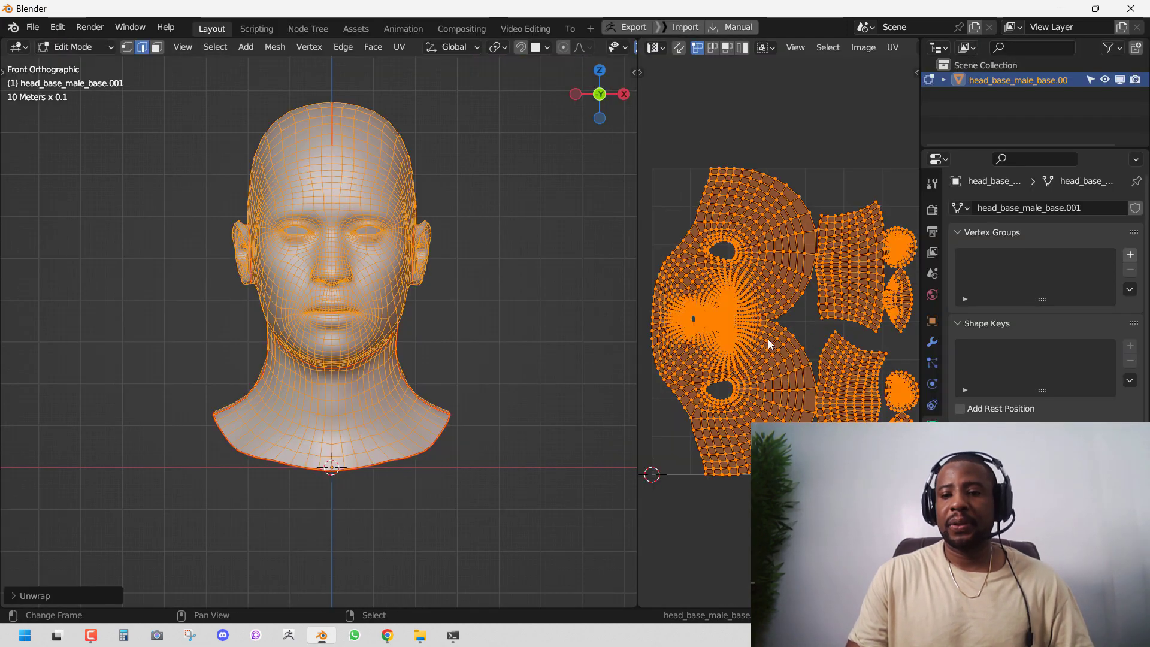
Return to Object Mode and assign an Image Texture to the Base Color of the head's material.
{"action": "key", "text": "Tab"}
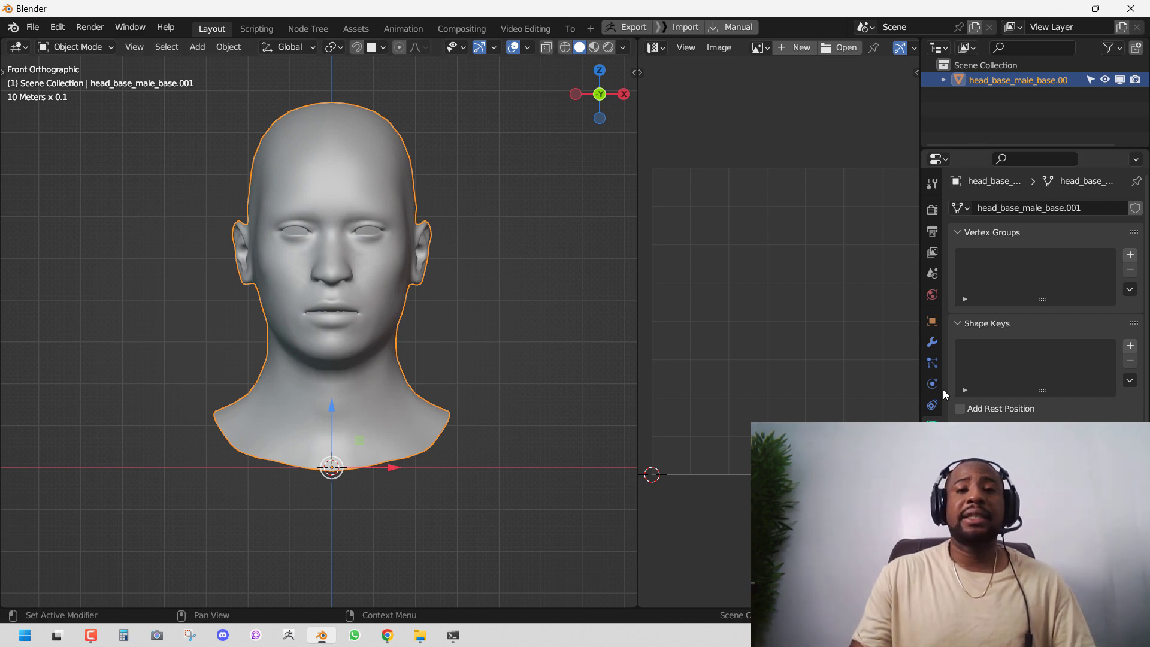
{"action": "left_click", "coordinate": [932, 447]}
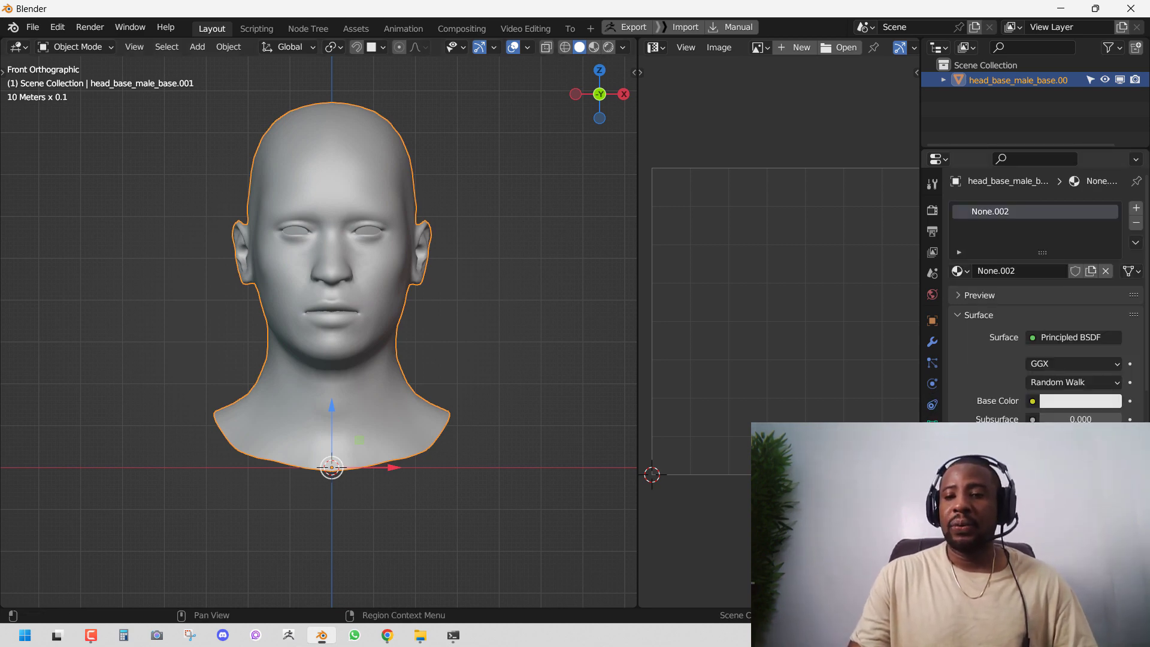
{"action": "left_click", "coordinate": [1029, 401]}
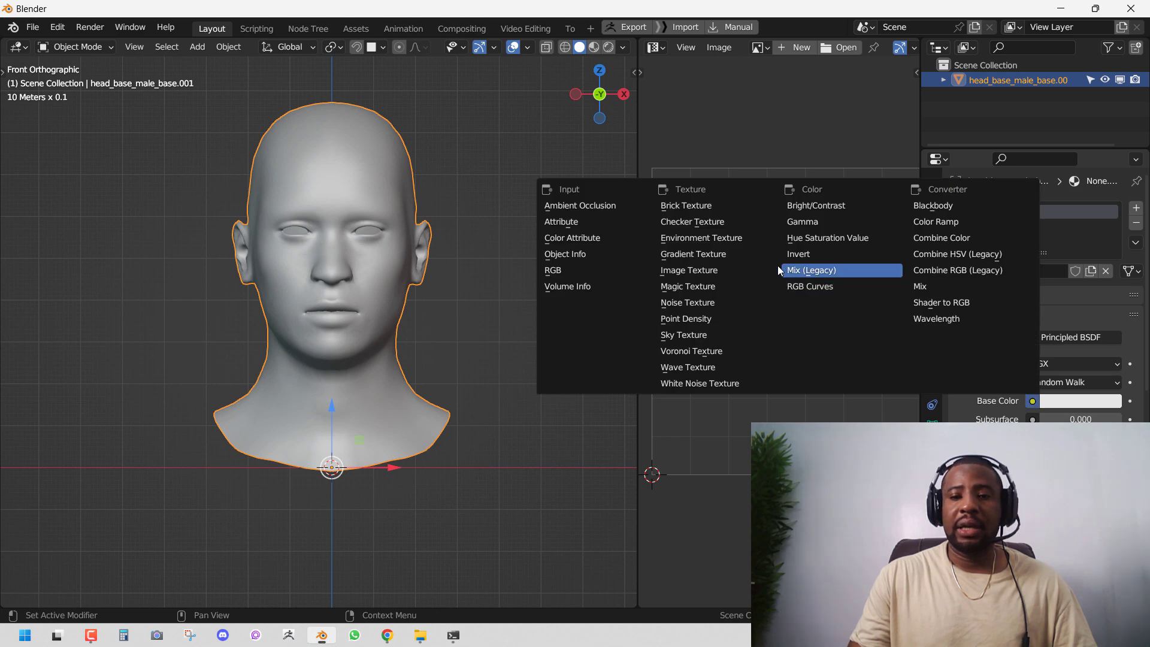
{"action": "left_click", "coordinate": [713, 271]}
Create a new 4096 px wide UV Grid image for the Base Color texture.
{"action": "left_click", "coordinate": [1023, 419]}
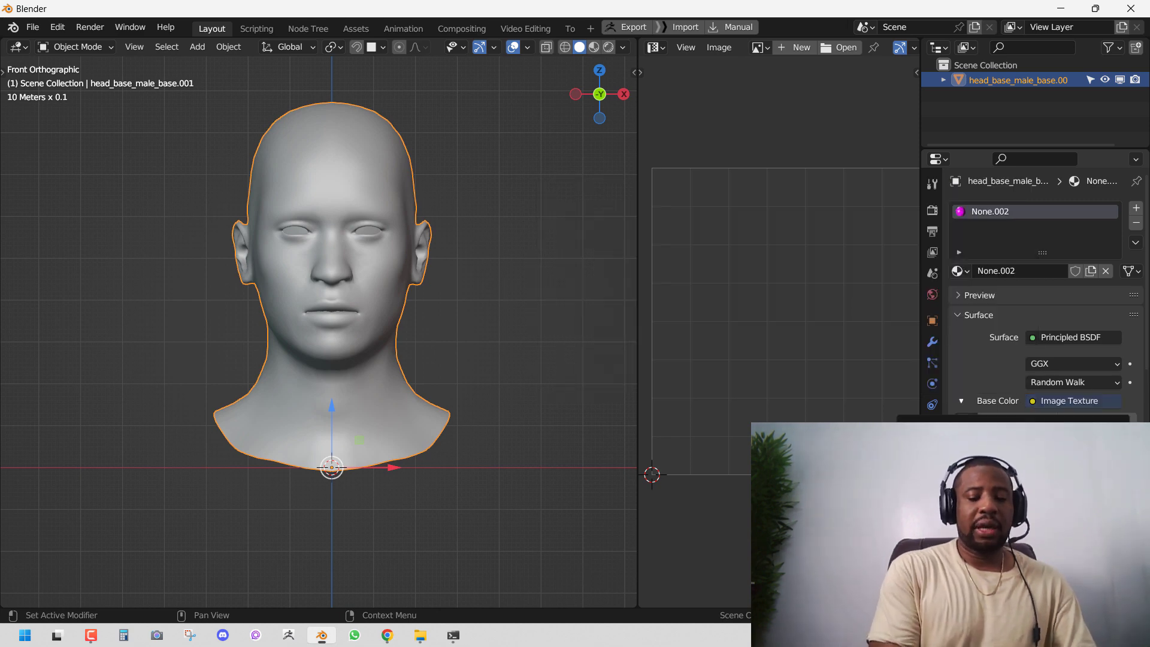
{"action": "type", "text": "4096"}
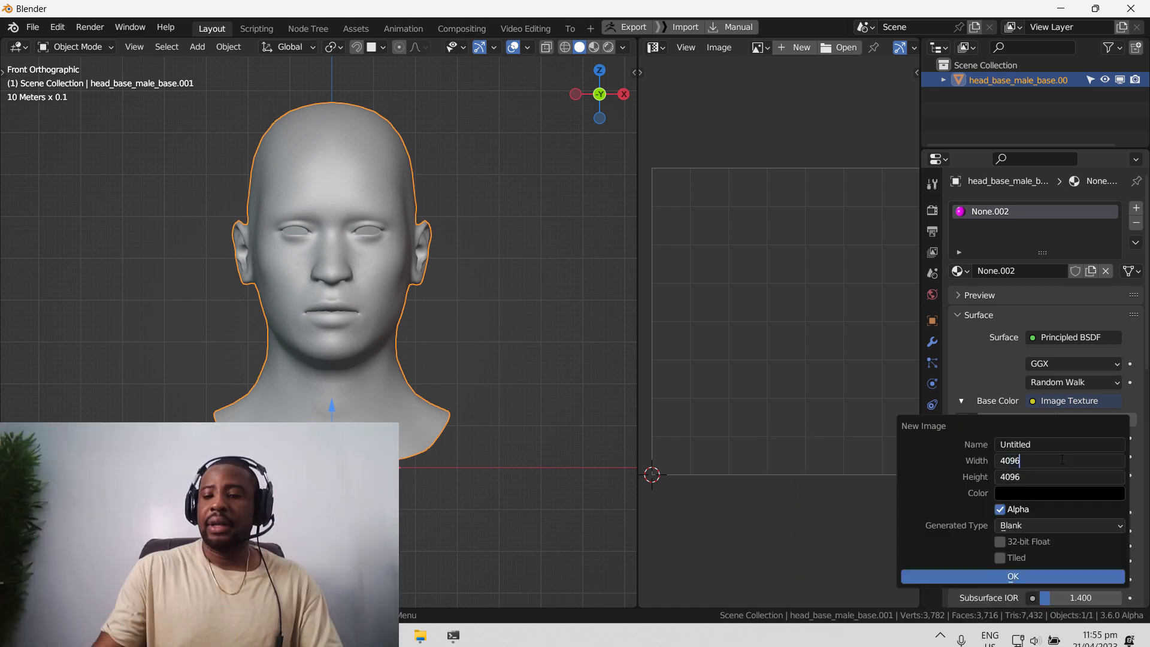
{"action": "key", "text": "Return"}
{"action": "left_click", "coordinate": [1031, 527]}
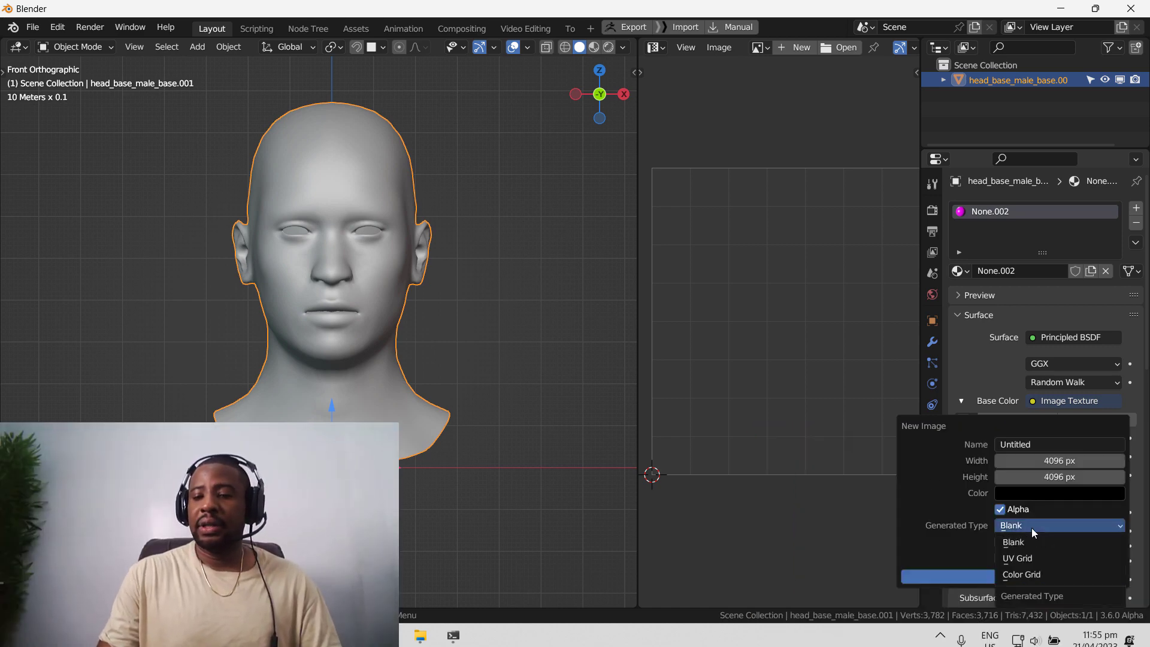
{"action": "left_click", "coordinate": [1033, 559]}
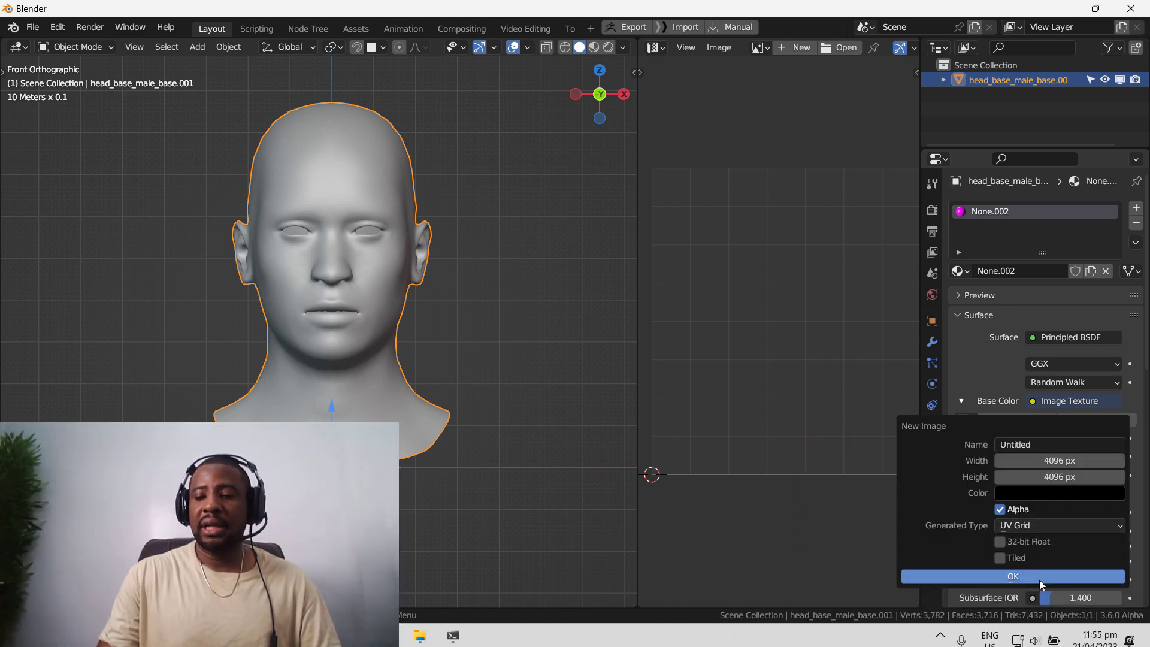
{"action": "left_click", "coordinate": [1039, 577]}
Set the solid viewport shading colour to Texture and deselect the head.
{"action": "left_click", "coordinate": [623, 48]}
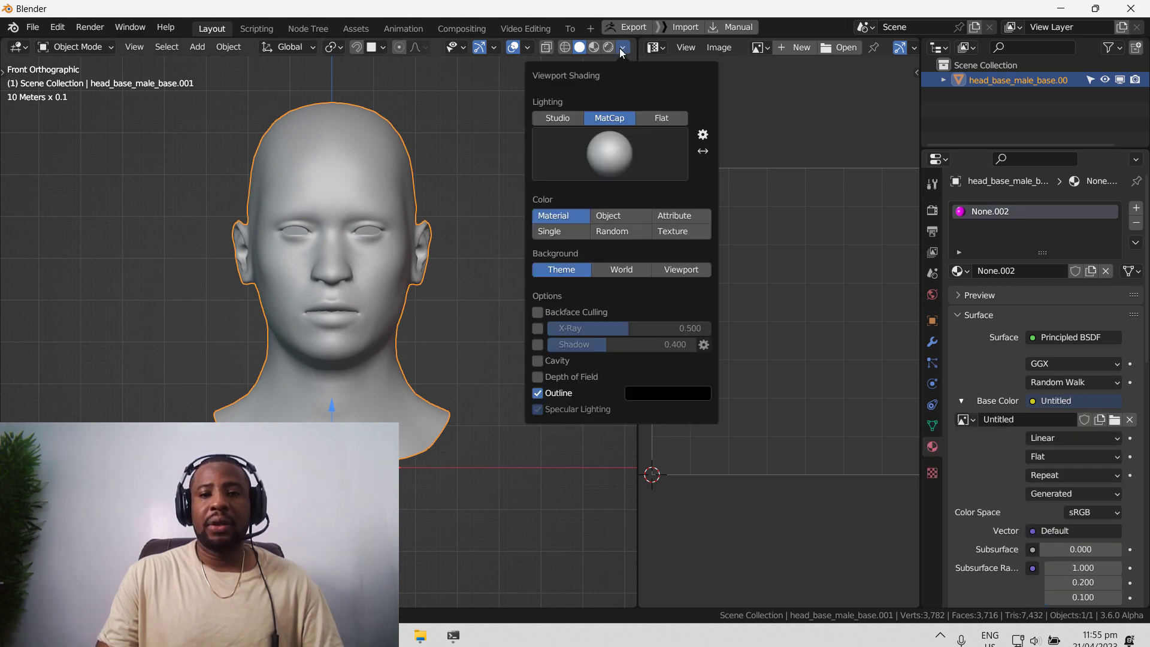
{"action": "left_click", "coordinate": [694, 231]}
{"action": "middle_click_drag", "start_coordinate": [20, 383], "coordinate": [358, 363]}
{"action": "left_click", "coordinate": [246, 333]}
Examine the checker pattern on the ears, eyes, nose and cheeks for stretching and uneven texture density.
{"action": "middle_click_drag", "start_coordinate": [366, 232], "coordinate": [278, 250]}
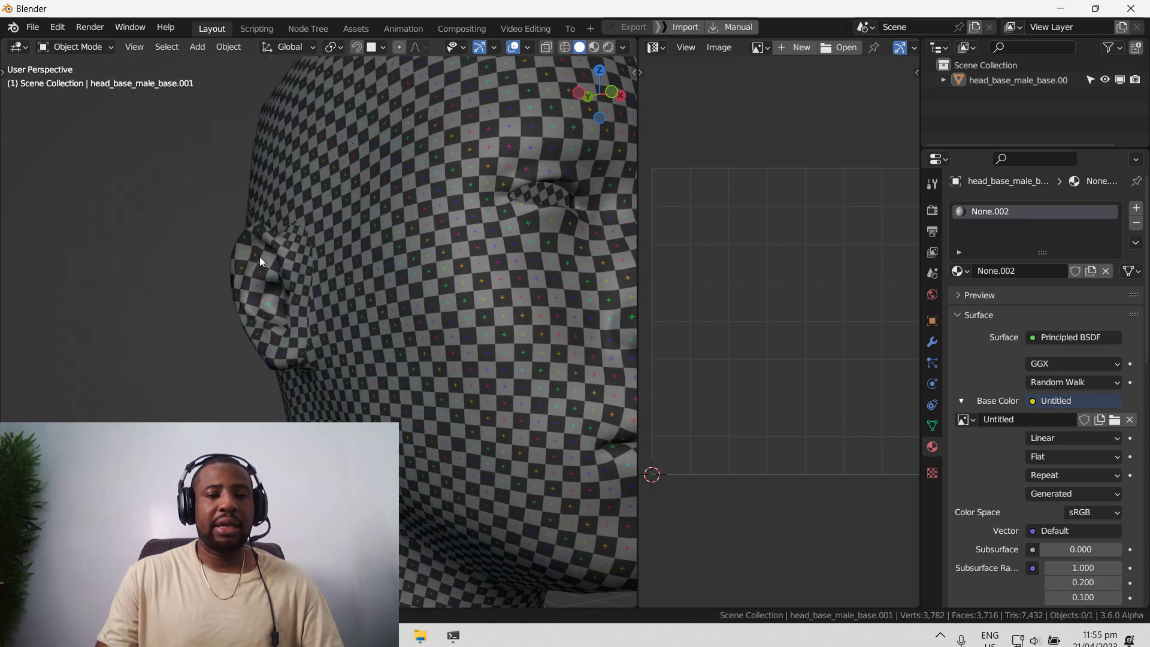
{"action": "key", "text": "KP_1"}
{"action": "middle_click_drag", "start_coordinate": [184, 308], "coordinate": [319, 275]}
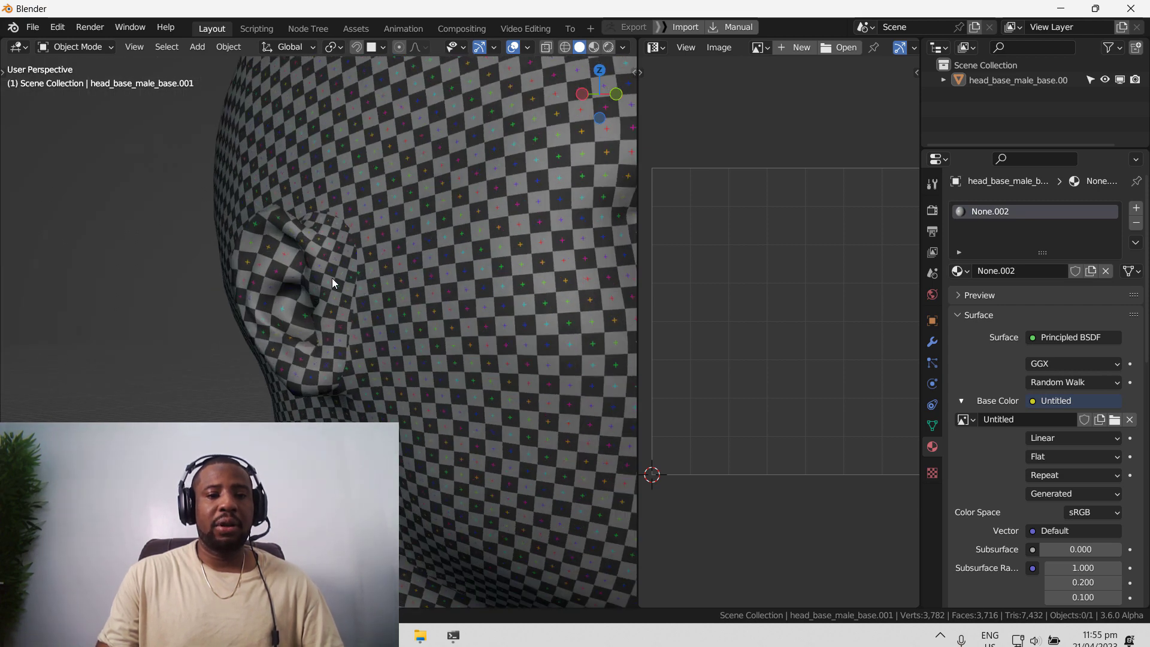
{"action": "middle_click_drag", "start_coordinate": [357, 275], "coordinate": [376, 296]}
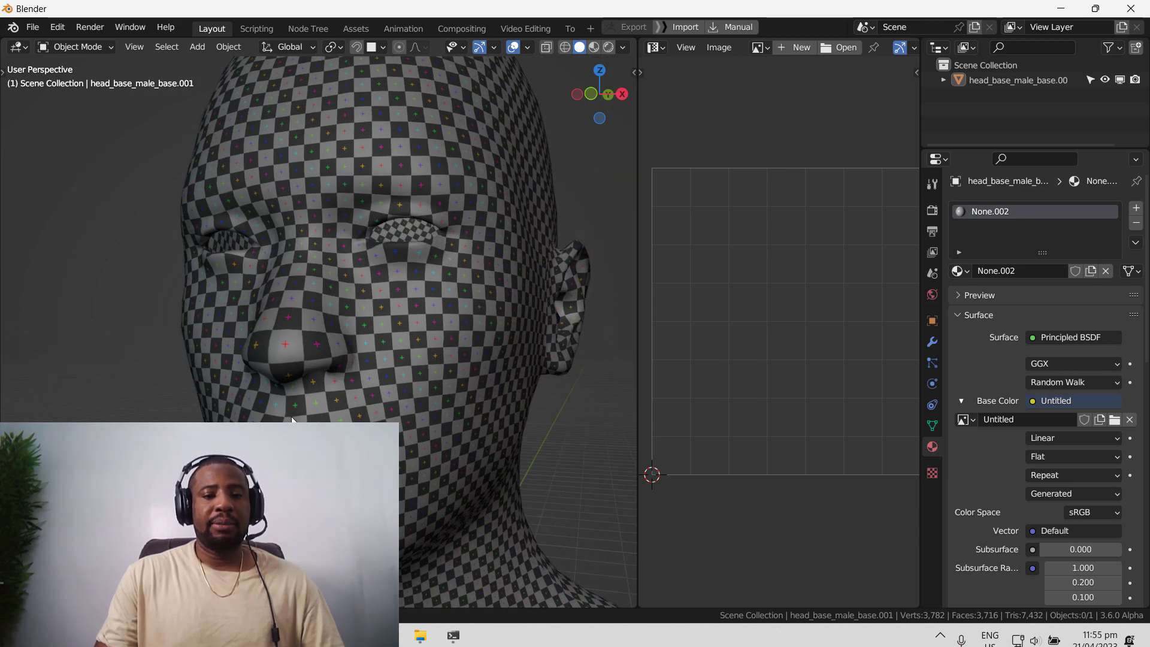
{"action": "middle_click_drag", "start_coordinate": [329, 336], "coordinate": [392, 307]}
{"action": "key", "text": "KP_1"}
{"action": "left_click", "coordinate": [416, 301]}
{"action": "key", "text": "KP_1"}
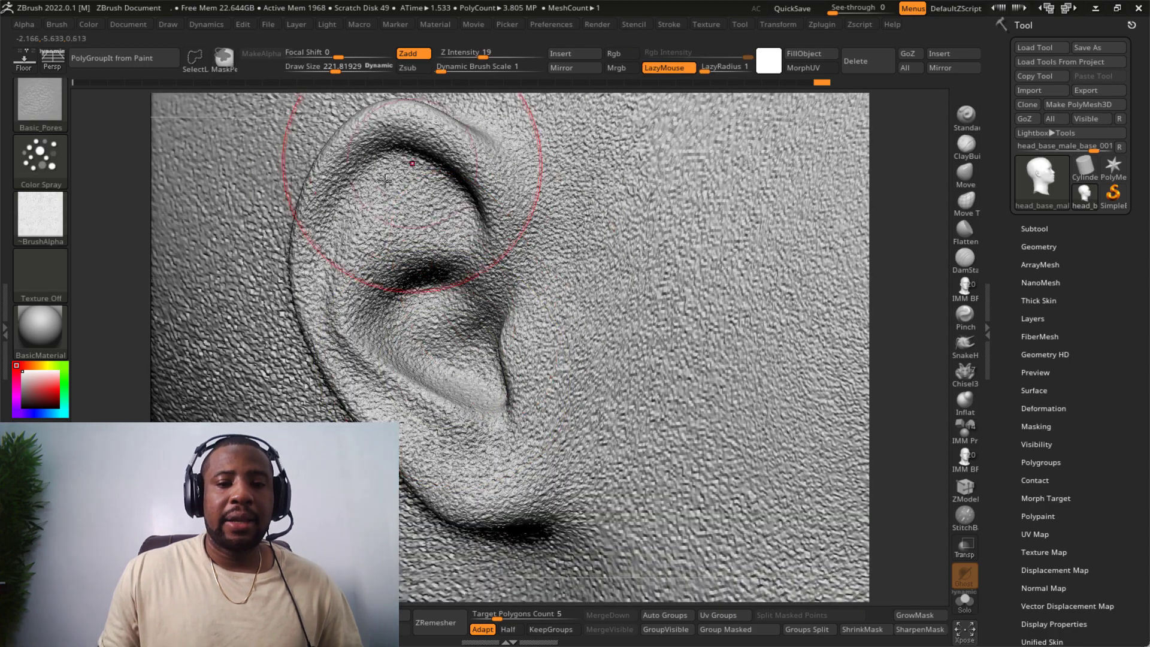
Switch to ZBrush and examine the sculpted pore detail on the ear, nose and jaw.
{"action": "key", "text": "ctrl"}
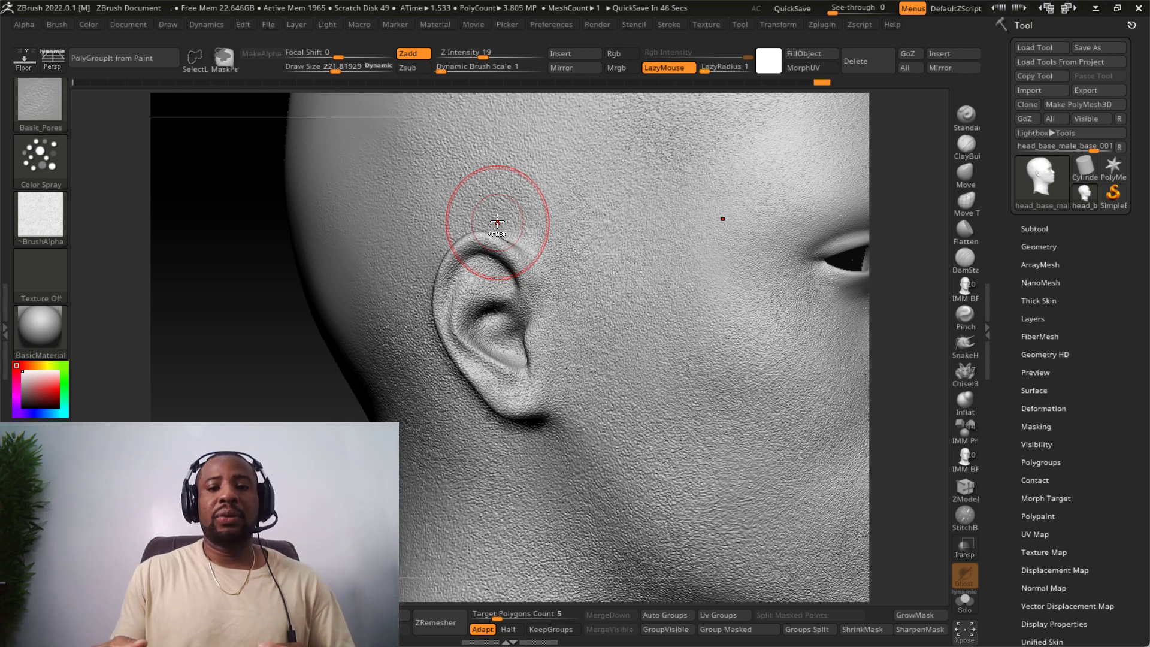
{"action": "right_click_drag", "start_coordinate": [527, 335], "coordinate": [501, 330]}
{"action": "right_click_drag", "start_coordinate": [648, 326], "coordinate": [295, 277], "text": "alt"}
{"action": "right_click_drag", "start_coordinate": [605, 318], "coordinate": [666, 380]}
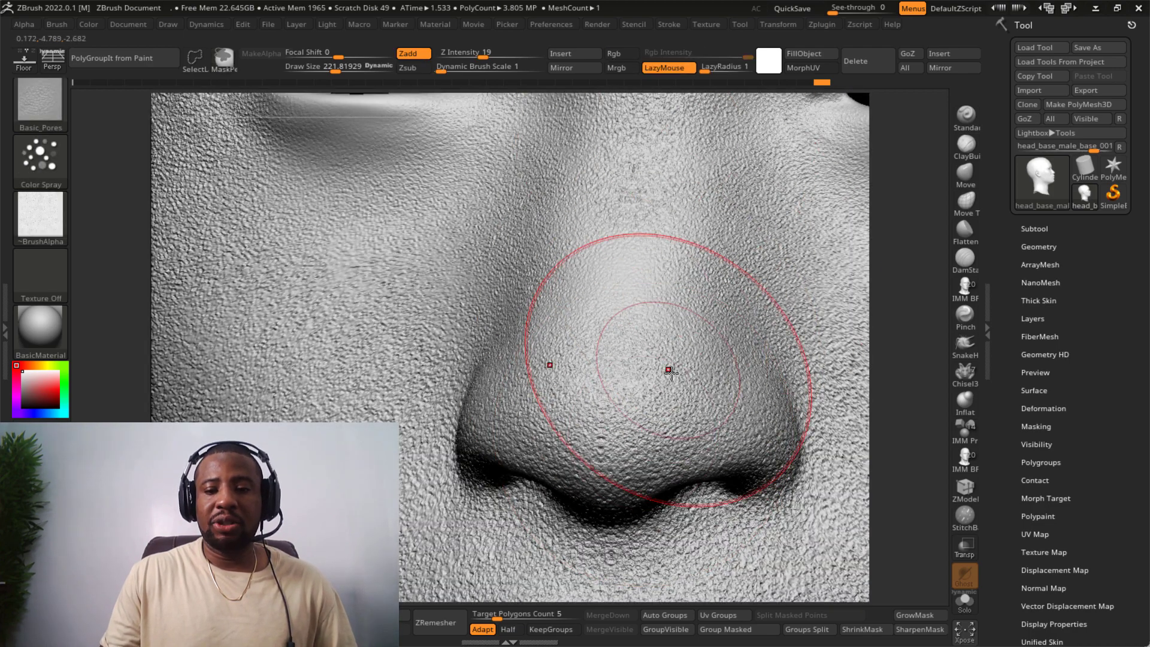
{"action": "scroll", "coordinate": [578, 378], "scroll_direction": "down", "scroll_amount": 5}
{"action": "right_click_drag", "start_coordinate": [713, 452], "coordinate": [452, 314]}
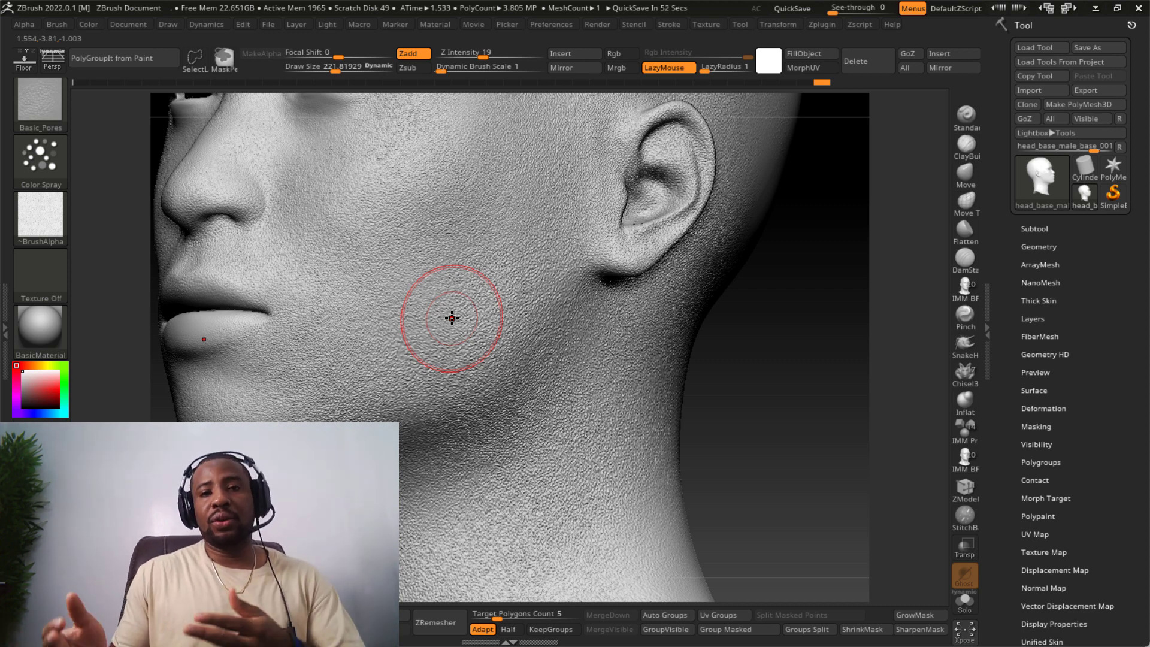
{"action": "right_click_drag", "start_coordinate": [508, 249], "coordinate": [626, 329]}
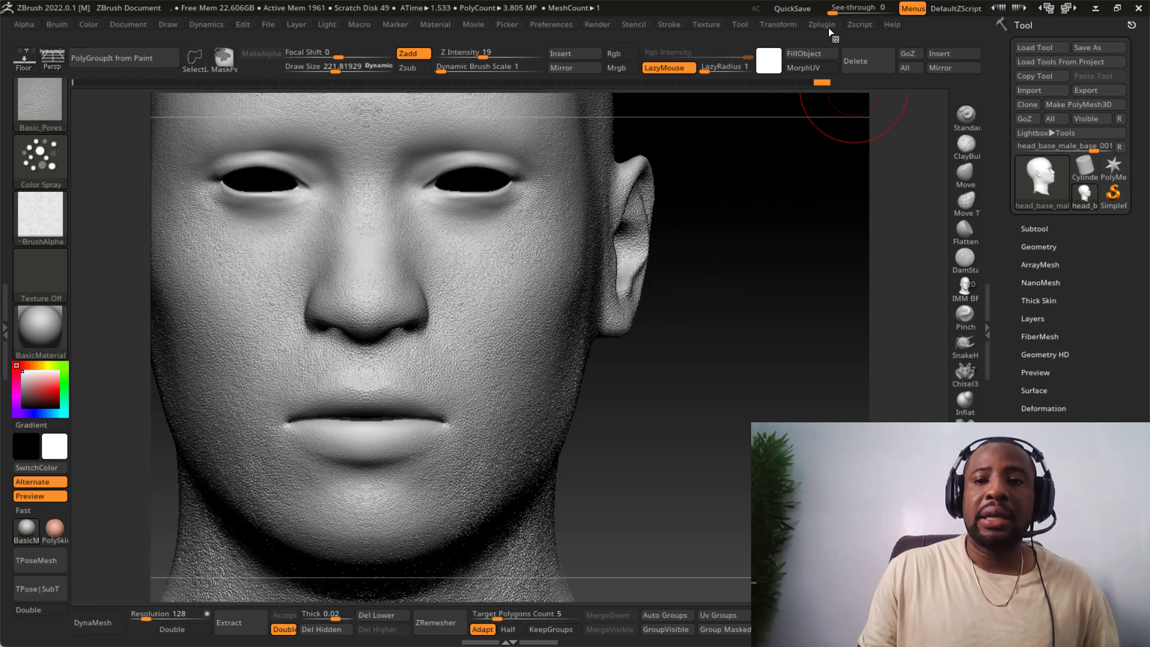
Export only the Normal map with Multi Map Exporter, turning off Texture from Polypaint, and save it as a TIF on the Desktop.
{"action": "left_click", "coordinate": [827, 25]}
{"action": "left_click", "coordinate": [874, 283]}
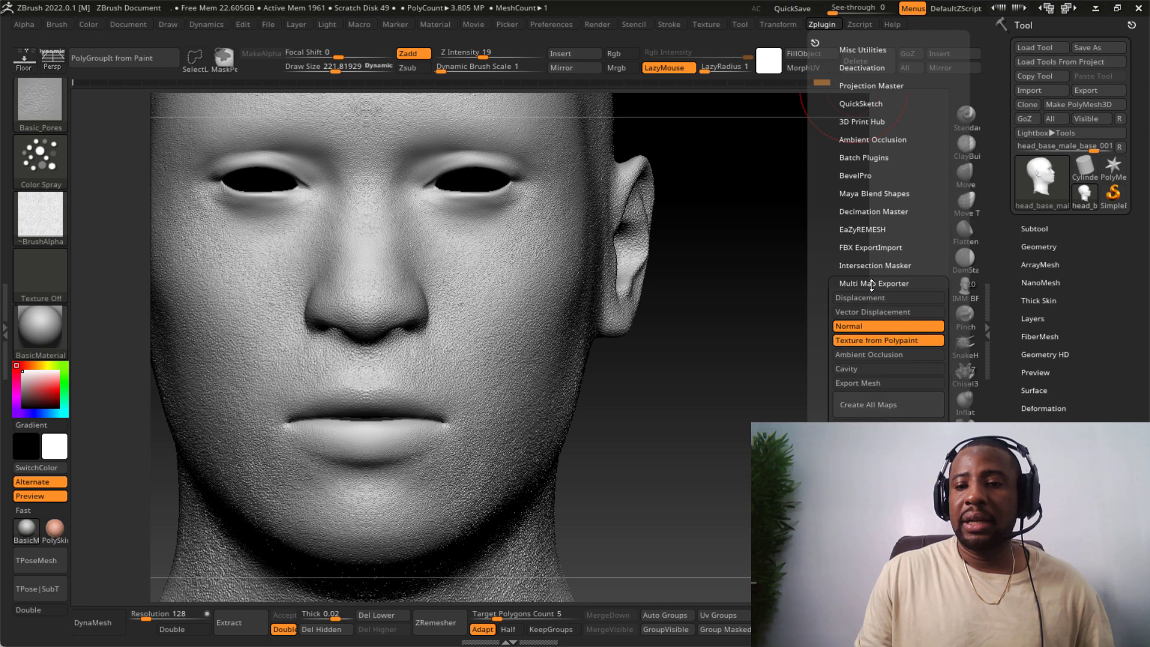
{"action": "left_click", "coordinate": [871, 340]}
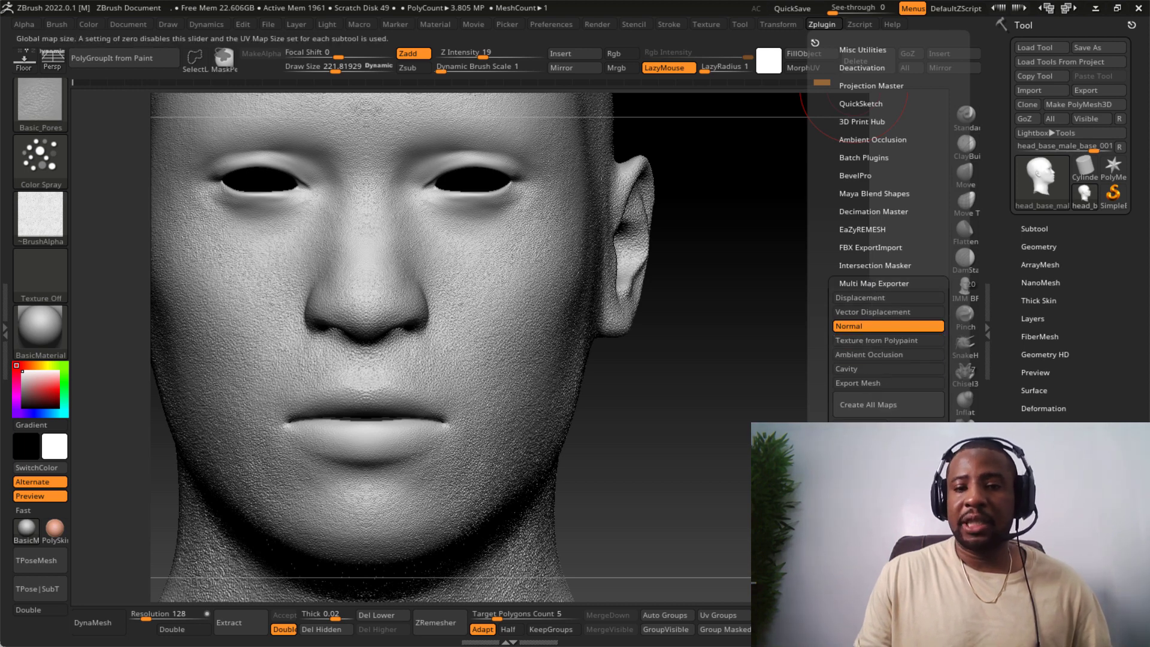
{"action": "left_click", "coordinate": [868, 404]}
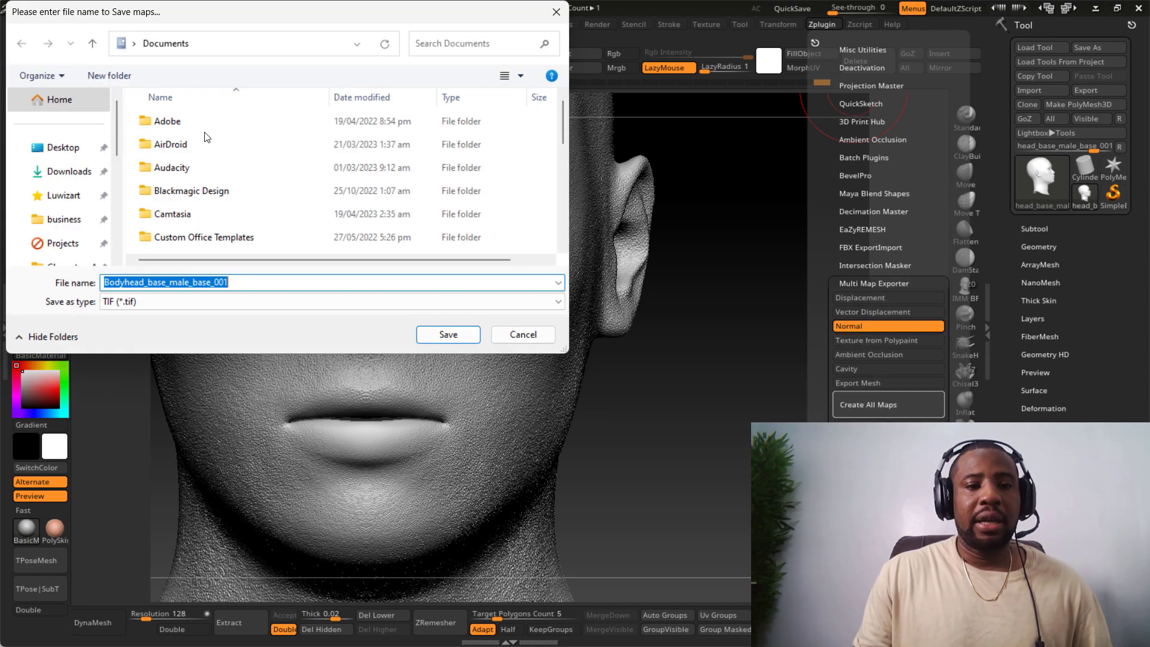
{"action": "left_click", "coordinate": [64, 148]}
{"action": "left_click", "coordinate": [450, 335]}
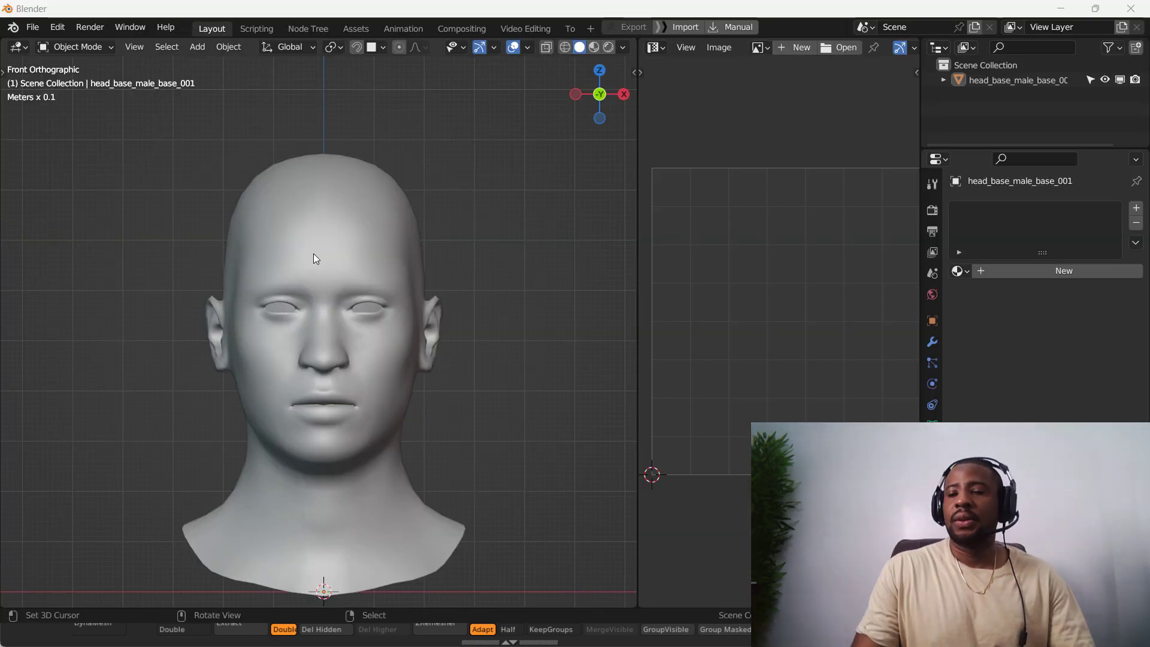
Switch to Blender, open the Node Tree workspace and create a new material on the imported head.
{"action": "middle_click_drag", "start_coordinate": [314, 253], "coordinate": [200, 221]}
{"action": "left_click", "coordinate": [326, 34]}
{"action": "key", "text": "KP_1"}
{"action": "scroll", "coordinate": [514, 172], "scroll_direction": "down", "scroll_amount": 3}
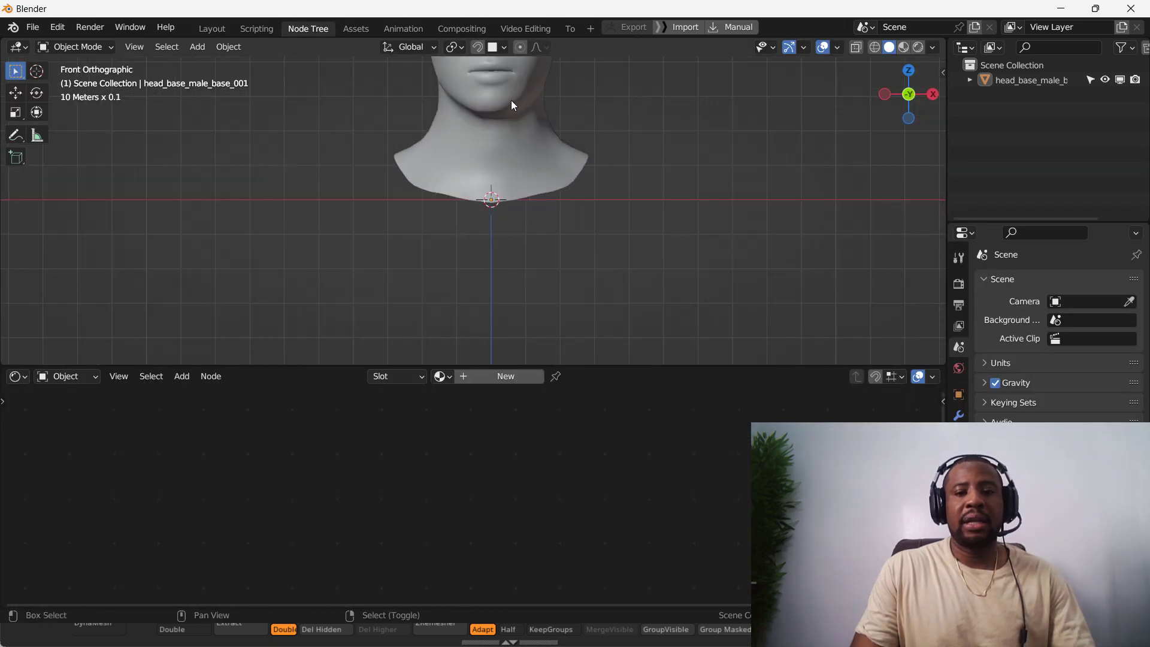
{"action": "left_click", "coordinate": [495, 207]}
{"action": "left_click", "coordinate": [485, 377]}
{"action": "middle_click_drag", "start_coordinate": [476, 439], "coordinate": [746, 443]}
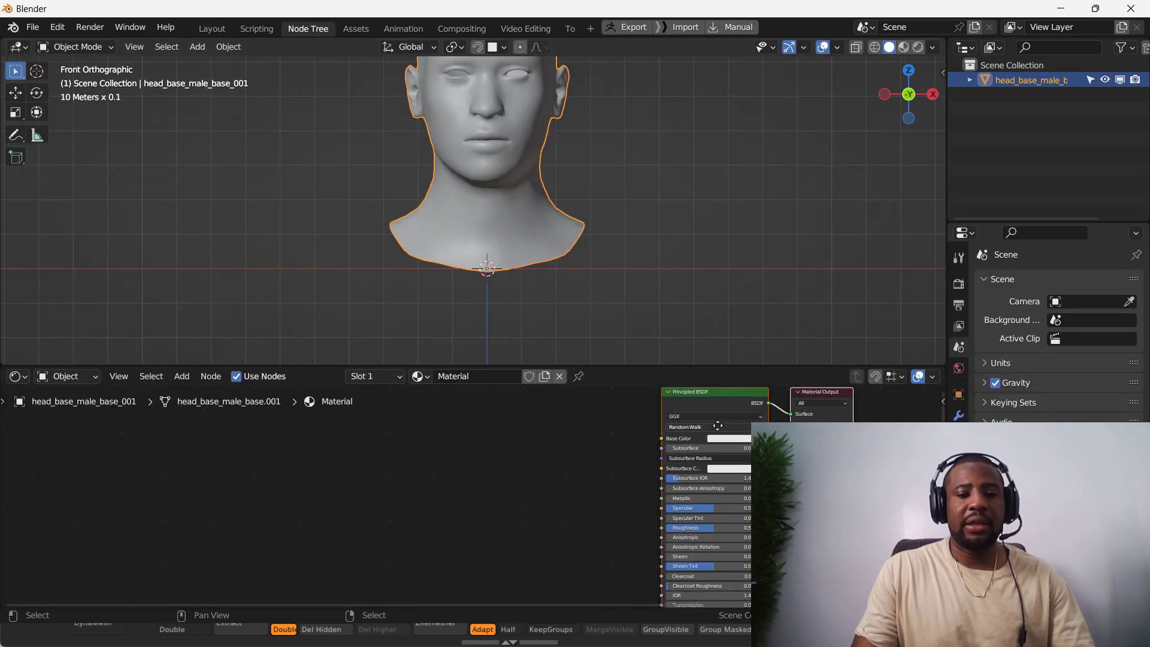
Add an Image Texture node, load the exported normal map from the Desktop and place the node beside the Principled BSDF.
{"action": "key", "text": "shift+a"}
{"action": "mouse_move", "coordinate": [400, 510]}
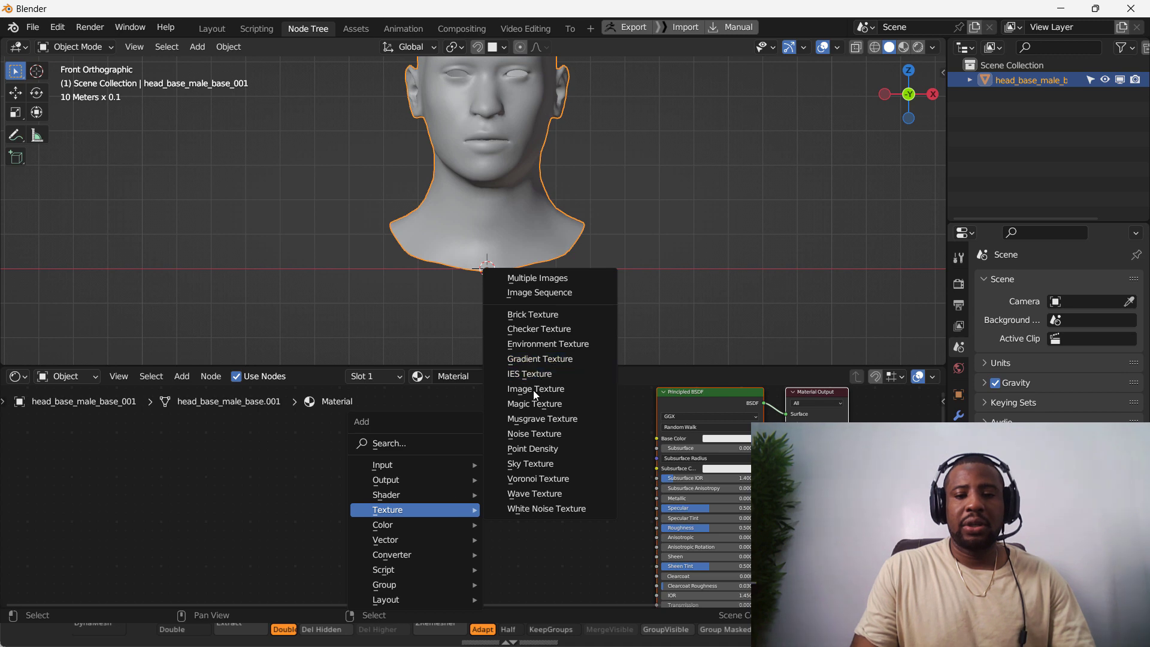
{"action": "left_click", "coordinate": [530, 393]}
{"action": "left_click", "coordinate": [513, 519]}
{"action": "left_click", "coordinate": [513, 513]}
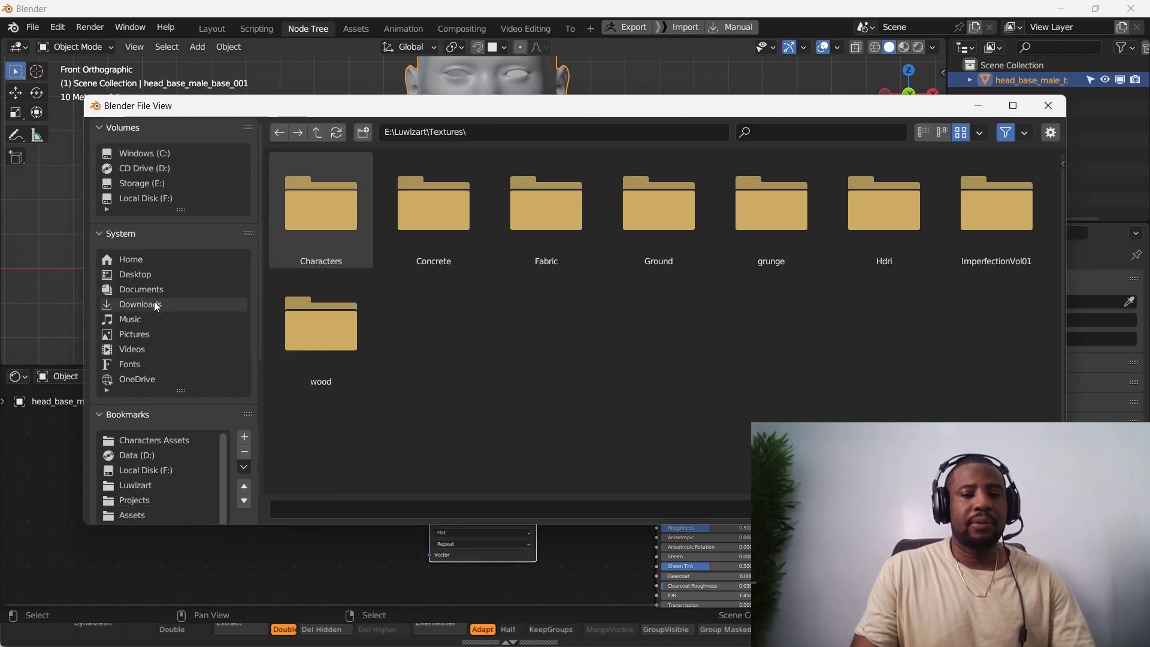
{"action": "left_click", "coordinate": [182, 274]}
{"action": "double_click", "coordinate": [585, 226]}
{"action": "middle_click_drag", "start_coordinate": [489, 468], "coordinate": [432, 414]}
{"action": "scroll", "coordinate": [483, 434], "scroll_direction": "down", "scroll_amount": 3}
{"action": "key", "text": "g"}
{"action": "left_click", "coordinate": [451, 512]}
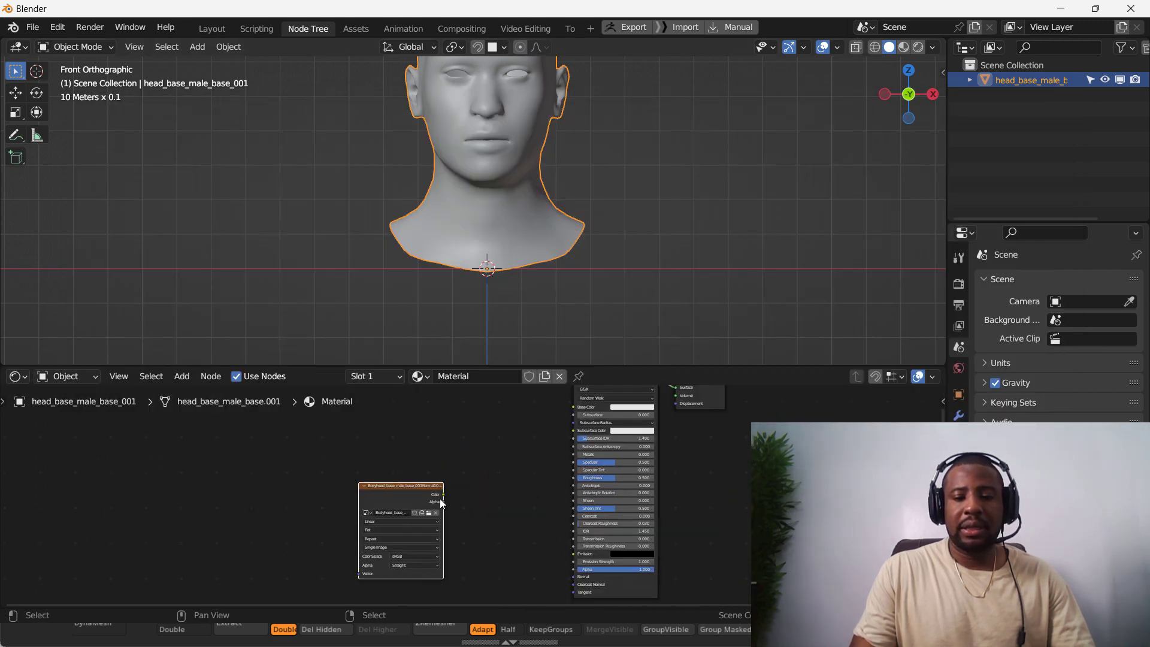
Connect the image's Color to the Principled BSDF's Normal through a Normal Map node and set its color space to Non-Color.
{"action": "left_click_drag", "start_coordinate": [443, 494], "coordinate": [577, 554]}
{"action": "key", "text": "shift+a"}
{"action": "mouse_move", "coordinate": [500, 511]}
{"action": "left_click", "coordinate": [630, 456]}
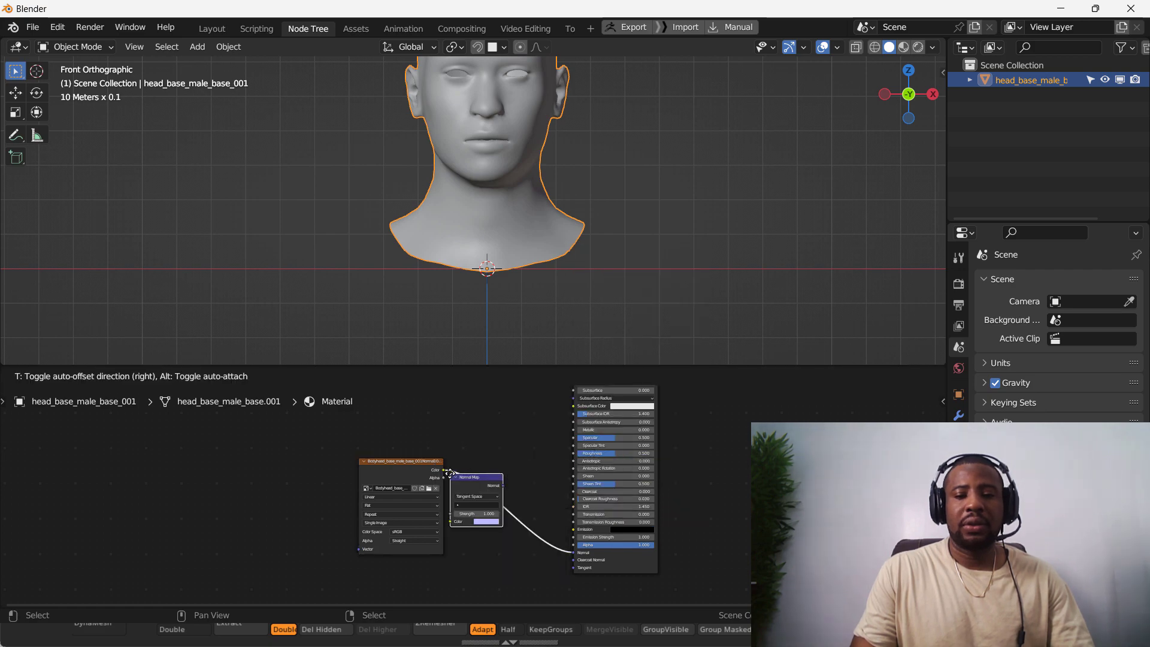
{"action": "left_click", "coordinate": [497, 494]}
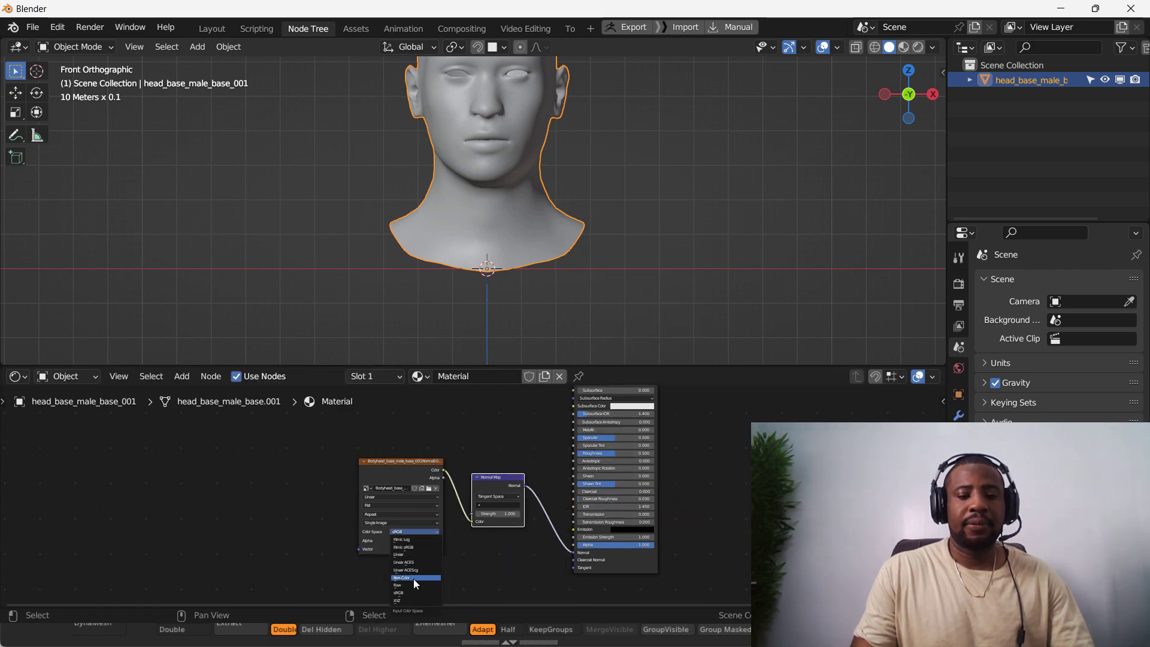
Show the head in Material Preview in a maximized viewport and view the skin detail around the mouth and jaw.
{"action": "key", "text": "ctrl+space"}
{"action": "scroll", "coordinate": [599, 271], "scroll_direction": "up", "scroll_amount": 5}
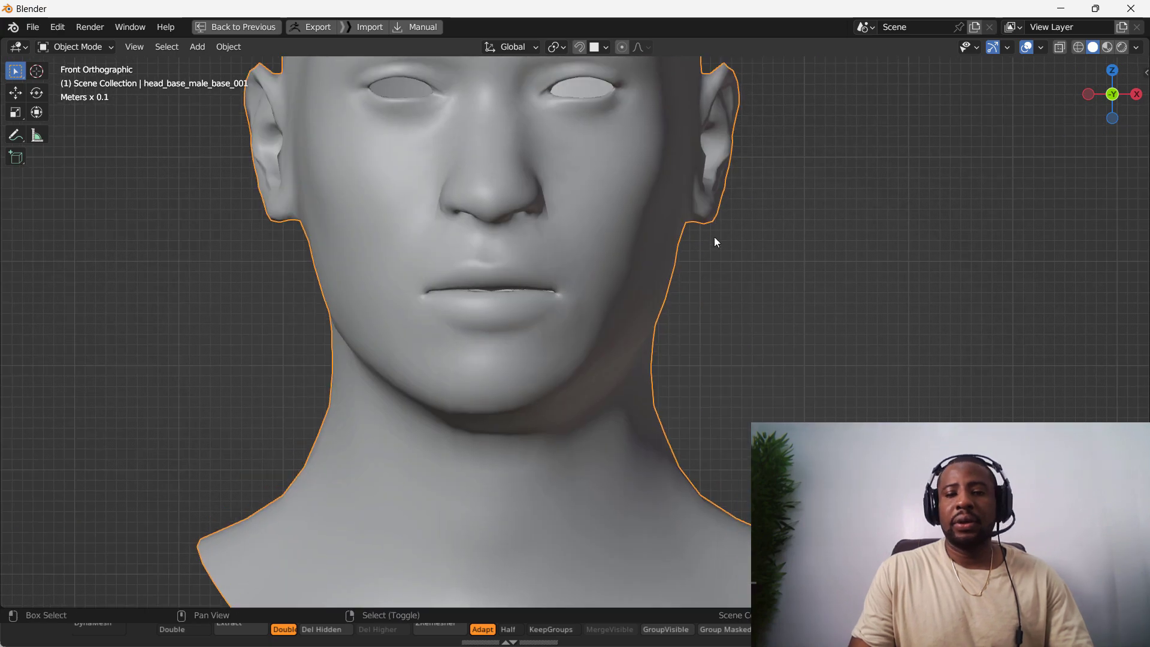
{"action": "key", "text": "z"}
{"action": "left_click", "coordinate": [716, 342]}
{"action": "left_click", "coordinate": [753, 321]}
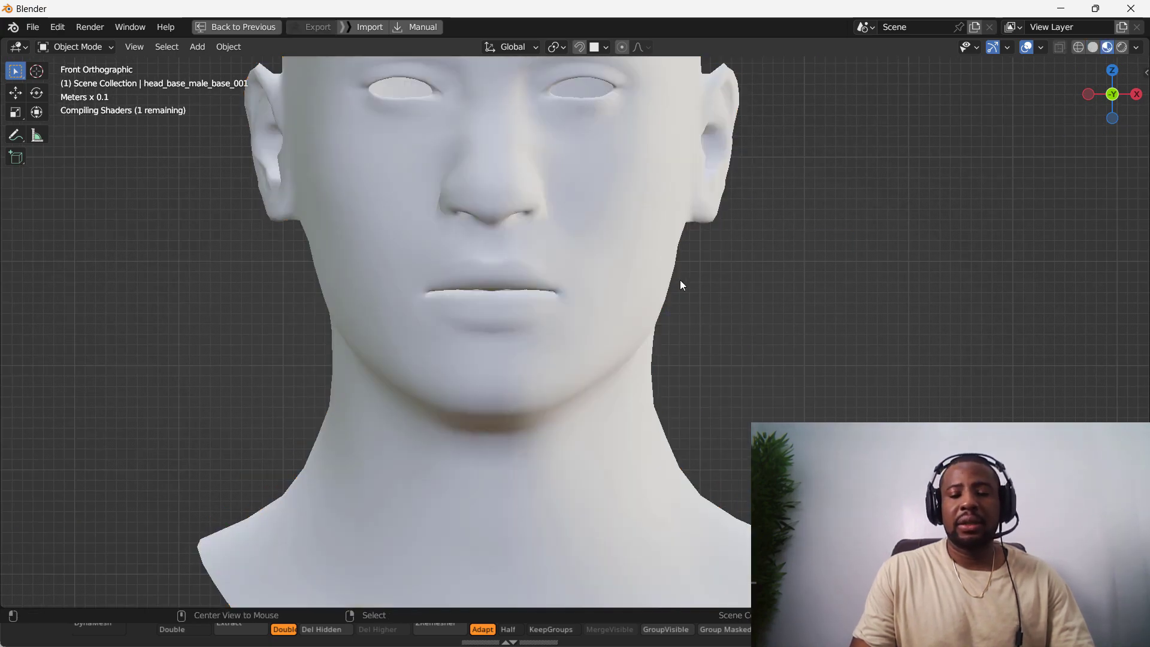
{"action": "middle_click_drag", "start_coordinate": [631, 218], "coordinate": [612, 239]}
{"action": "scroll", "coordinate": [599, 264], "scroll_direction": "up", "scroll_amount": 3}
Darken the material's Base Color to a grey.
{"action": "key", "text": "ctrl+space"}
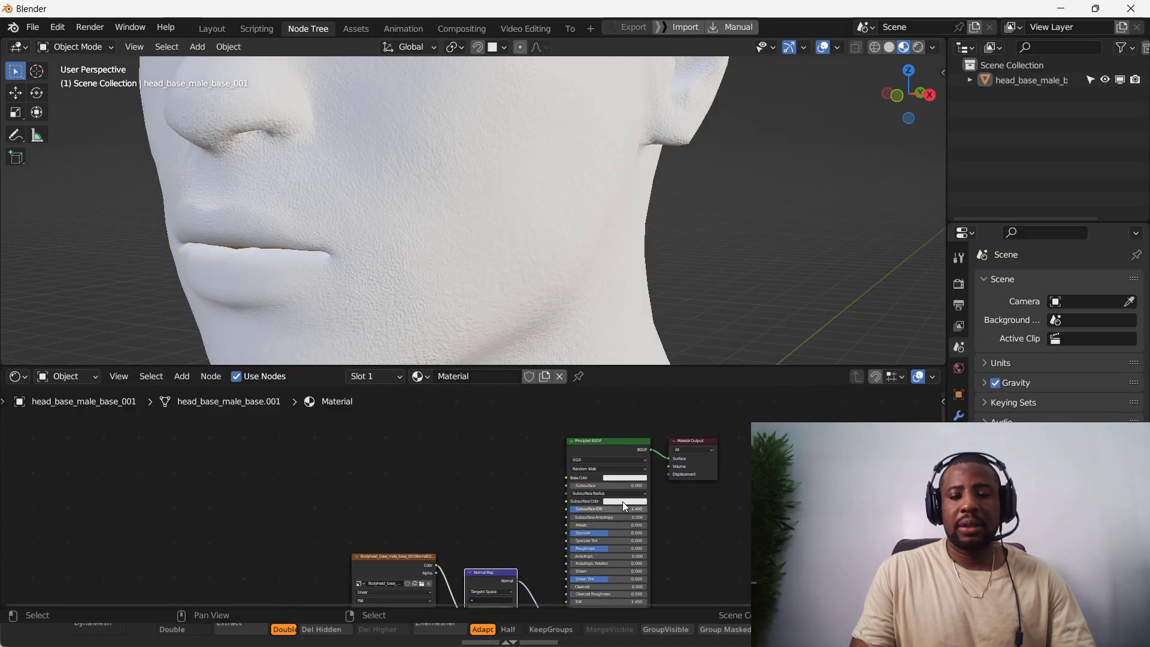
{"action": "left_click", "coordinate": [636, 478]}
{"action": "mouse_move", "coordinate": [661, 409]}
{"action": "left_mouse_down"}
{"action": "mouse_move", "coordinate": [663, 419]}
{"action": "mouse_move", "coordinate": [663, 410]}
{"action": "left_mouse_up"}
Examine the normal-mapped pore detail on and around the ear in a maximized viewport.
{"action": "key", "text": "ctrl+space"}
{"action": "scroll", "coordinate": [487, 311], "scroll_direction": "up", "scroll_amount": 1}
{"action": "middle_click_drag", "start_coordinate": [429, 156], "coordinate": [620, 347], "text": "shift"}
{"action": "scroll", "coordinate": [548, 321], "scroll_direction": "down", "scroll_amount": 4}
{"action": "middle_click_drag", "start_coordinate": [620, 347], "coordinate": [701, 341], "text": "ctrl"}
{"action": "middle_click_drag", "start_coordinate": [700, 342], "coordinate": [714, 300], "text": "ctrl"}
{"action": "right_click_drag", "start_coordinate": [714, 300], "coordinate": [546, 303], "text": "alt+shift"}
{"action": "middle_click_drag", "start_coordinate": [471, 263], "coordinate": [463, 207]}
{"action": "scroll", "coordinate": [464, 206], "scroll_direction": "down", "scroll_amount": 4}
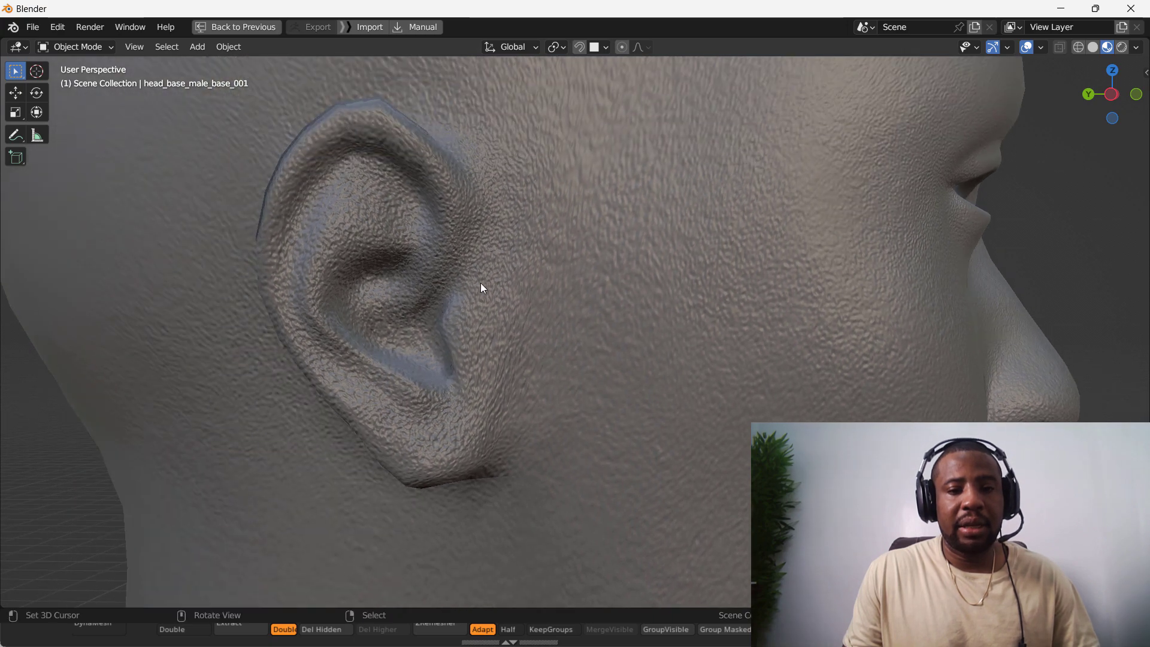
Examine the normal-mapped pore detail on the face, from the front and close up at the nose.
{"action": "middle_click_drag", "start_coordinate": [479, 283], "coordinate": [275, 267]}
{"action": "mouse_move", "coordinate": [275, 267]}
{"action": "right_mouse_down", "text": "ctrl"}
{"action": "mouse_move", "coordinate": [302, 264]}
{"action": "mouse_move", "coordinate": [271, 264]}
{"action": "mouse_move", "coordinate": [282, 264]}
{"action": "right_mouse_up", "text": "ctrl"}
{"action": "middle_click_drag", "start_coordinate": [844, 333], "coordinate": [362, 316]}
{"action": "middle_click_drag", "start_coordinate": [336, 265], "coordinate": [250, 270]}
{"action": "key", "text": "KP_1"}
{"action": "scroll", "coordinate": [537, 256], "scroll_direction": "up", "scroll_amount": 2}
{"action": "middle_click_drag", "start_coordinate": [621, 429], "coordinate": [565, 337], "text": "shift"}
{"action": "scroll", "coordinate": [566, 337], "scroll_direction": "up", "scroll_amount": 2}
{"action": "middle_click_drag", "start_coordinate": [555, 260], "coordinate": [258, 389], "text": "shift"}
{"action": "scroll", "coordinate": [429, 362], "scroll_direction": "down", "scroll_amount": 3}
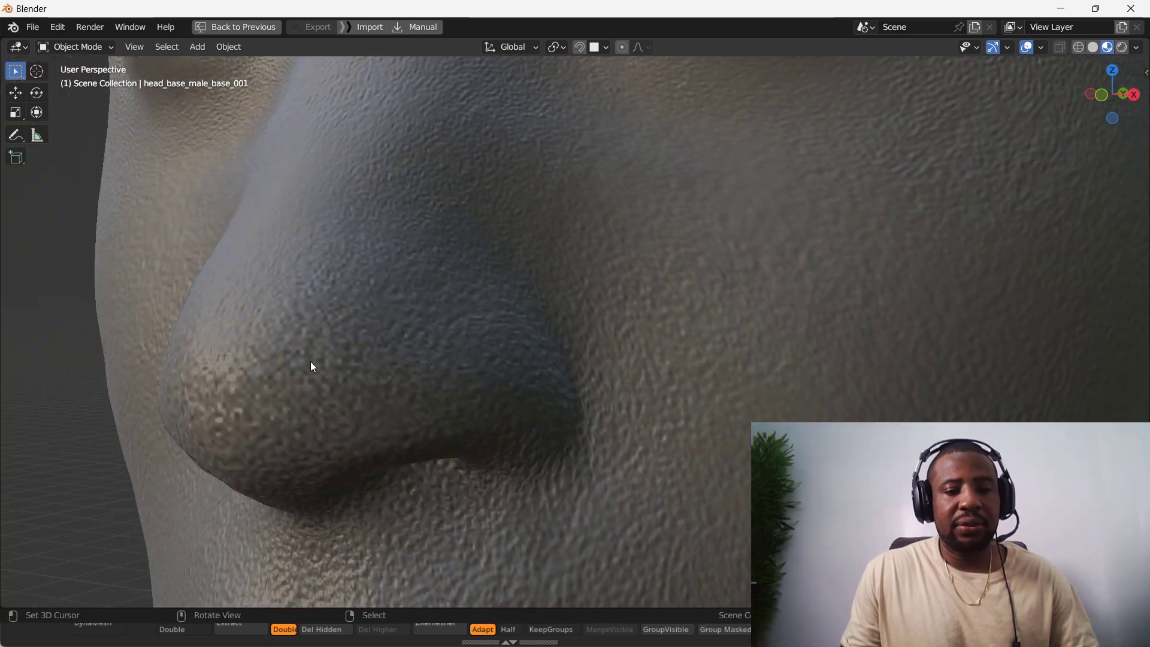
Examine the normal-mapped pore detail on the nose close up, from the side round to the front.
{"action": "left_click_drag", "start_coordinate": [313, 365], "coordinate": [472, 358]}
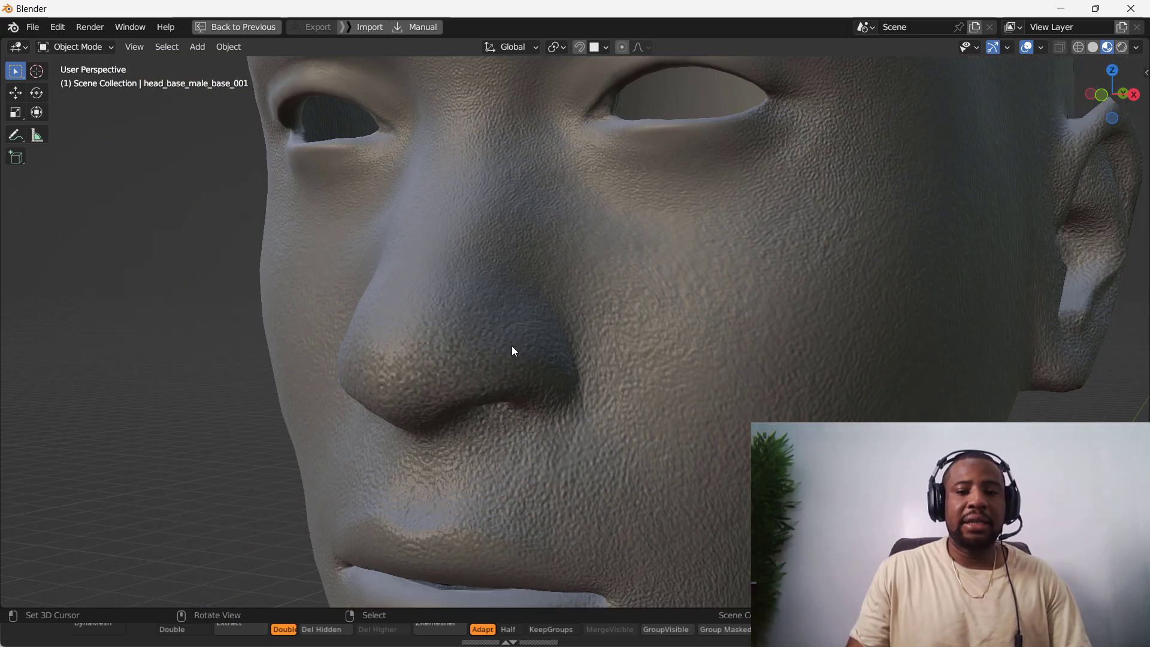
{"action": "scroll", "coordinate": [510, 339], "scroll_direction": "up", "scroll_amount": 4}
{"action": "scroll", "coordinate": [473, 354], "scroll_direction": "up", "scroll_amount": 3}
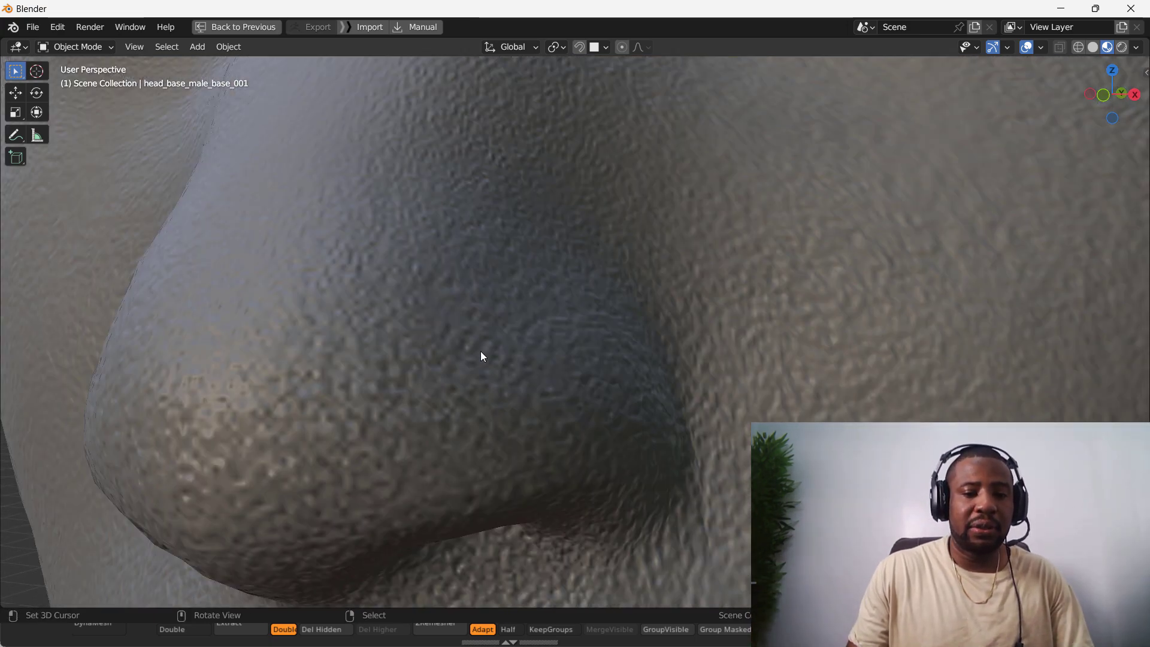
{"action": "middle_click_drag", "start_coordinate": [373, 398], "coordinate": [384, 391]}
{"action": "scroll", "coordinate": [384, 392], "scroll_direction": "down", "scroll_amount": 5}
{"action": "scroll", "coordinate": [588, 345], "scroll_direction": "up", "scroll_amount": 3}
{"action": "middle_click_drag", "start_coordinate": [631, 347], "coordinate": [397, 318]}
{"action": "scroll", "coordinate": [432, 239], "scroll_direction": "down", "scroll_amount": 3}
{"action": "scroll", "coordinate": [398, 318], "scroll_direction": "up", "scroll_amount": 3}
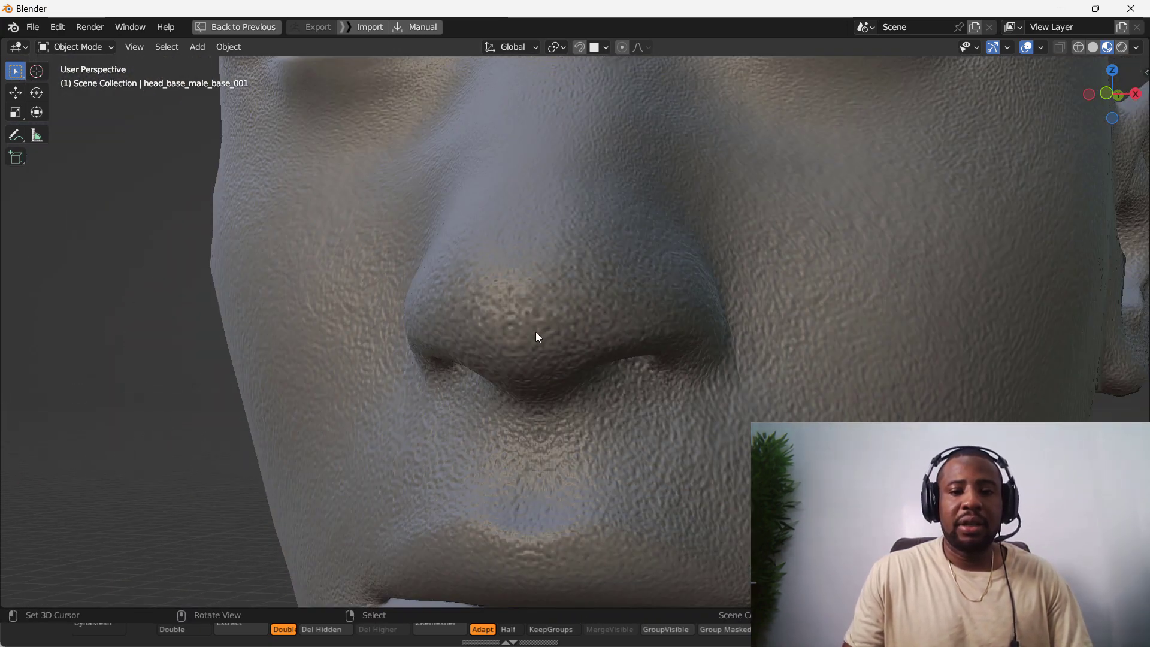
Examine the normal-mapped pore detail across the cheek, jaw and ear, then the whole face from the front.
{"action": "middle_click_drag", "start_coordinate": [573, 287], "coordinate": [248, 300]}
{"action": "scroll", "coordinate": [250, 299], "scroll_direction": "up", "scroll_amount": 2}
{"action": "scroll", "coordinate": [263, 293], "scroll_direction": "down", "scroll_amount": 2}
{"action": "middle_click_drag", "start_coordinate": [640, 323], "coordinate": [655, 346], "text": "shift"}
{"action": "scroll", "coordinate": [646, 348], "scroll_direction": "down", "scroll_amount": 1}
{"action": "middle_click_drag", "start_coordinate": [548, 359], "coordinate": [694, 348]}
{"action": "scroll", "coordinate": [710, 372], "scroll_direction": "down", "scroll_amount": 3}
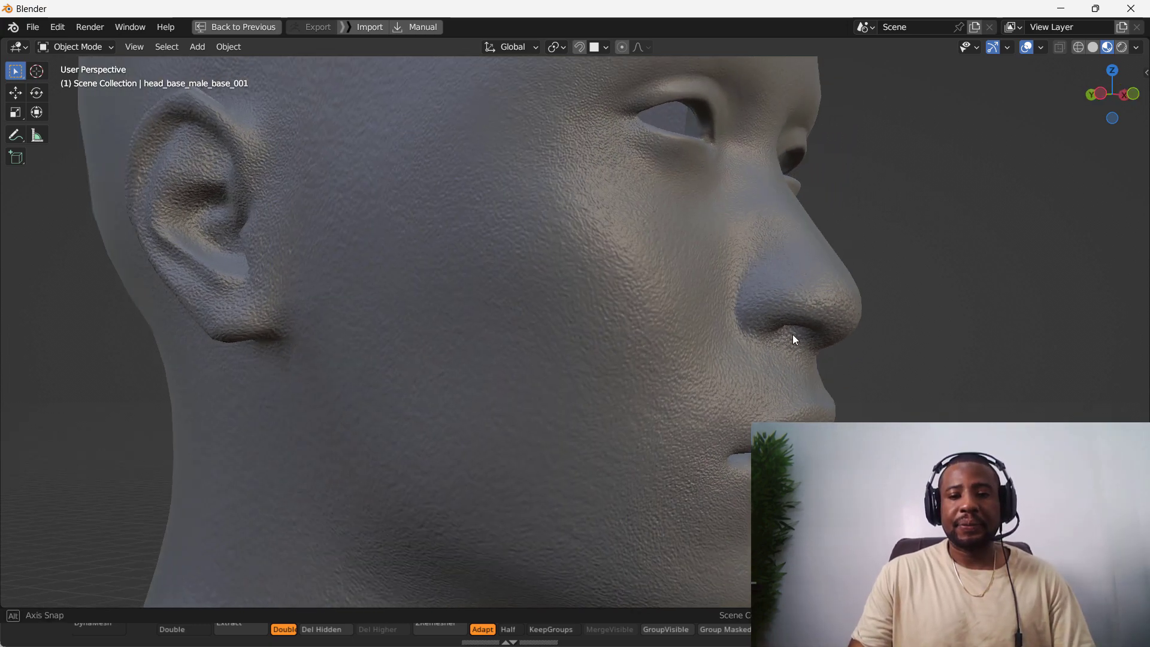
{"action": "middle_click_drag", "start_coordinate": [803, 339], "coordinate": [667, 315]}
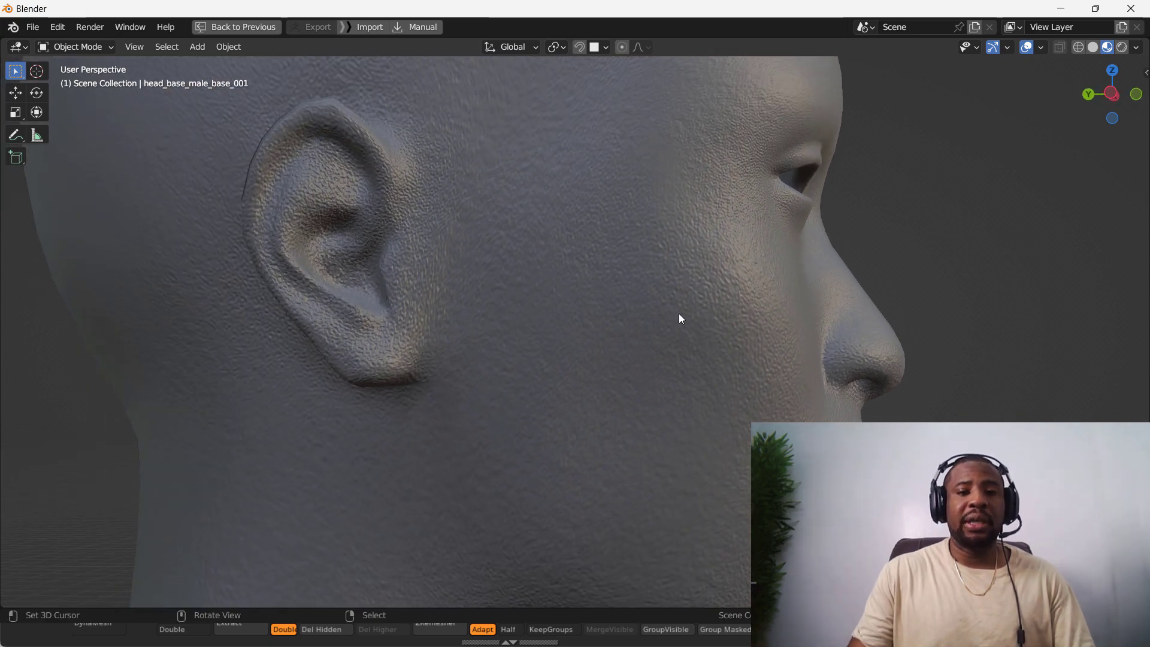
{"action": "middle_click_drag", "start_coordinate": [755, 336], "coordinate": [660, 291], "text": "alt"}
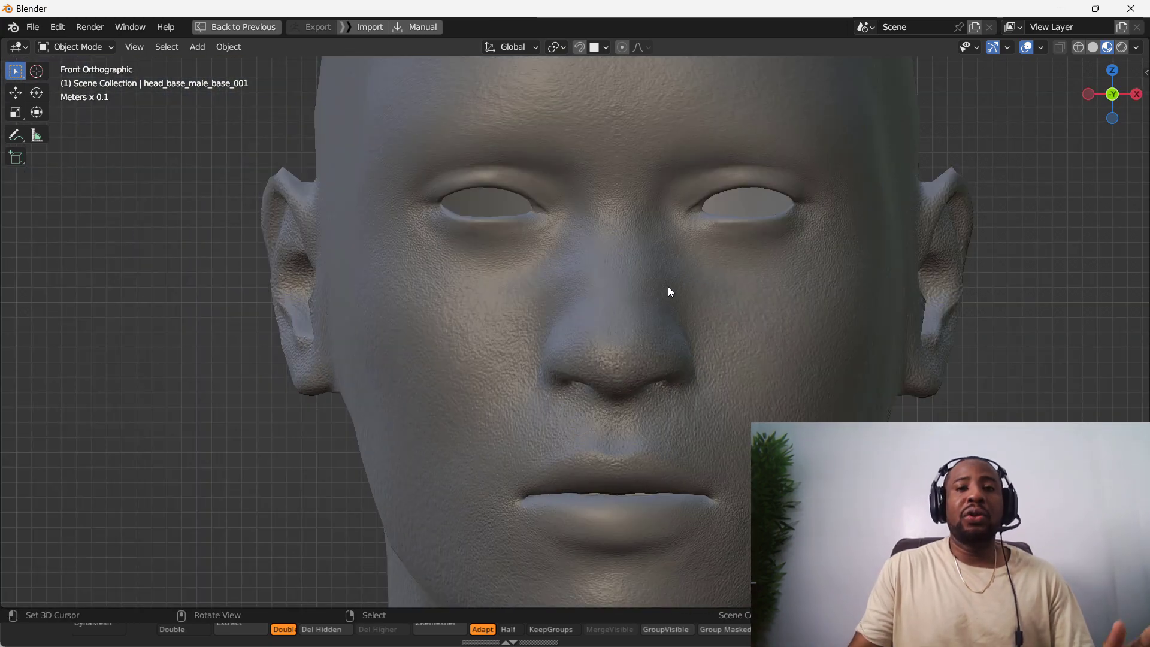
Restore the full editor layout and assign the checker material None.002 to the head.
{"action": "key", "text": "ctrl+space"}
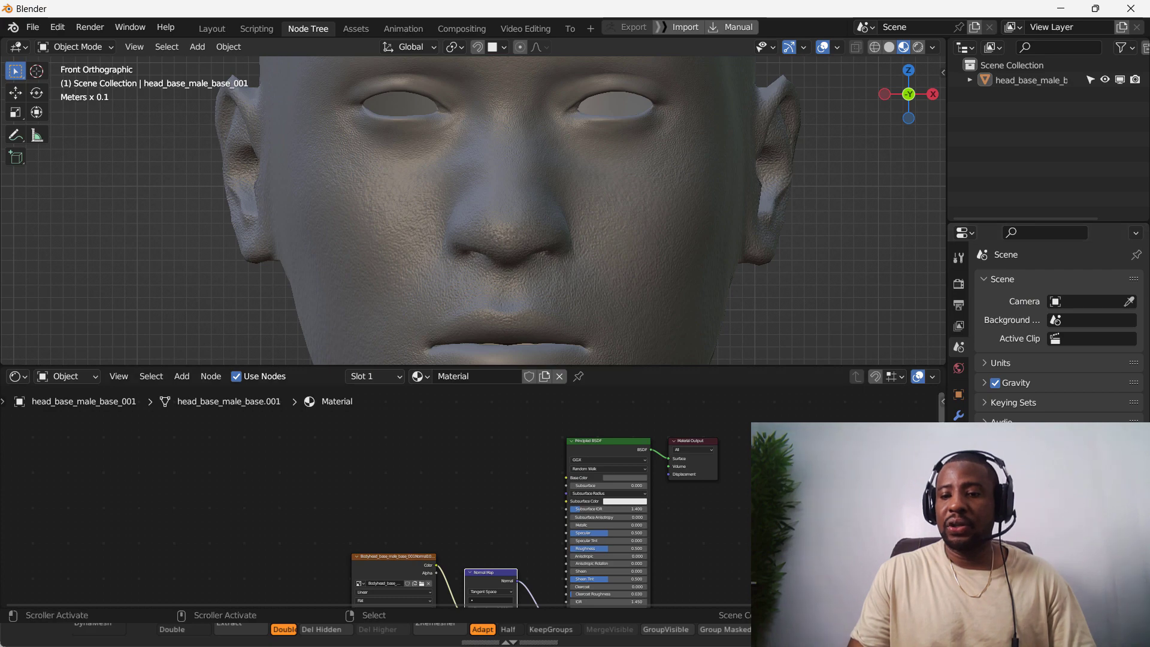
{"action": "left_click", "coordinate": [959, 520]}
{"action": "left_click", "coordinate": [986, 347]}
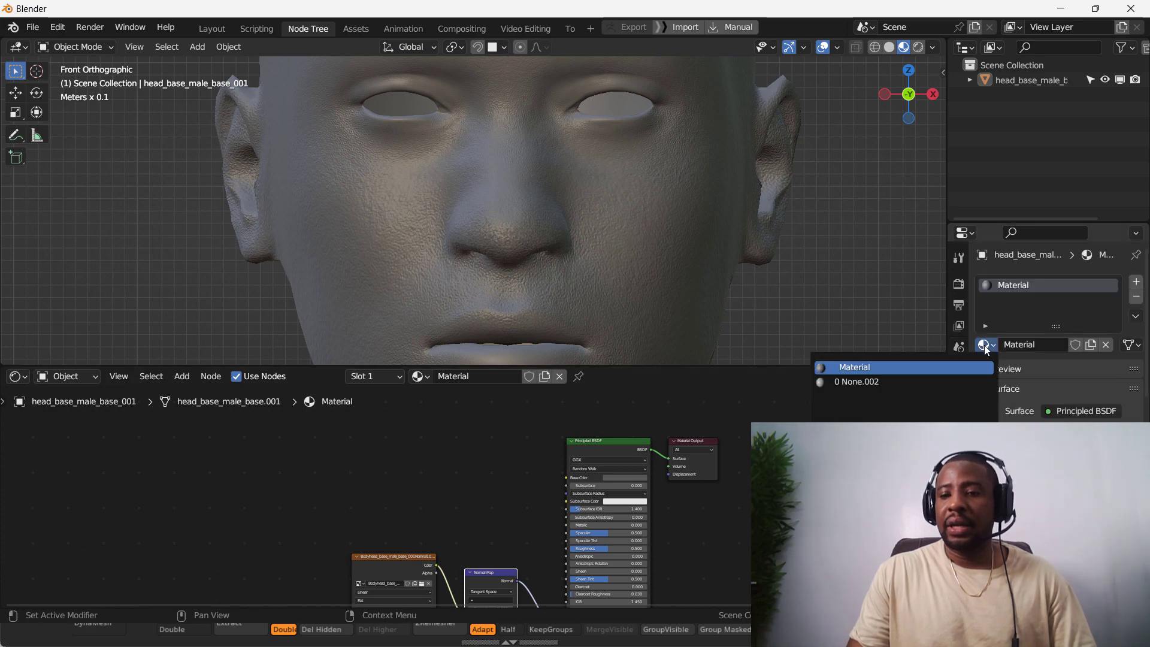
{"action": "left_click", "coordinate": [915, 382]}
{"action": "key", "text": "z"}
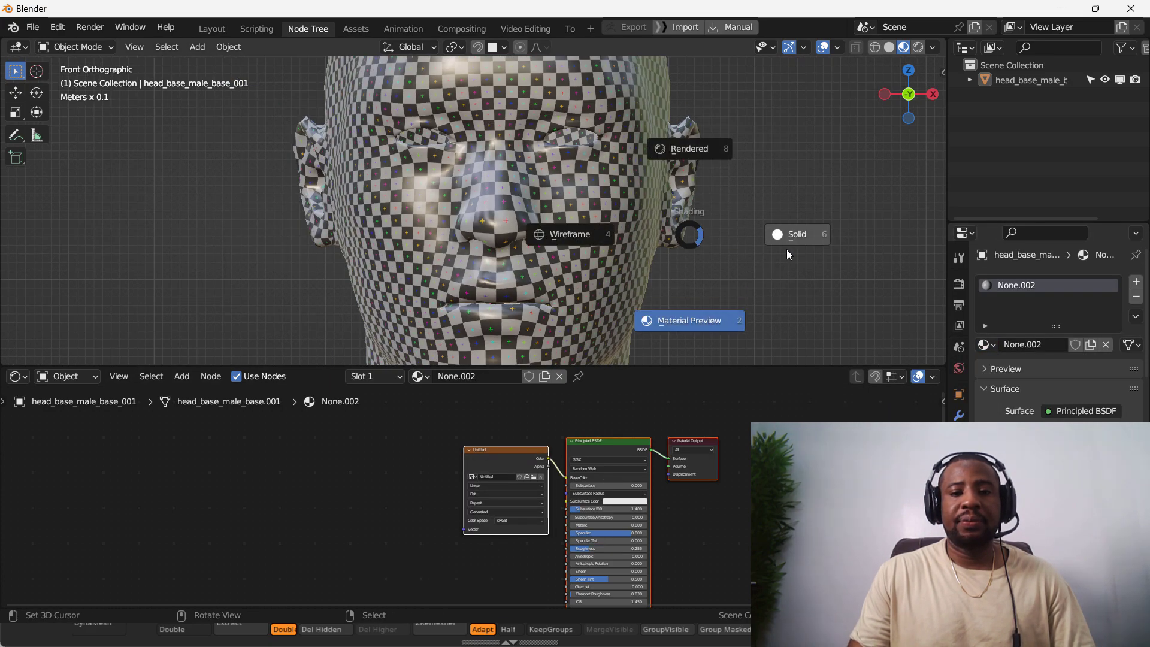
{"action": "left_click", "coordinate": [773, 240]}
{"action": "key", "text": "z"}
{"action": "left_click", "coordinate": [712, 214]}
Open the Layout workspace, put the head in Edit Mode and enlarge the UV editor to show its UV islands.
{"action": "left_click", "coordinate": [213, 28]}
{"action": "key", "text": "Tab"}
{"action": "key", "text": "KP_1"}
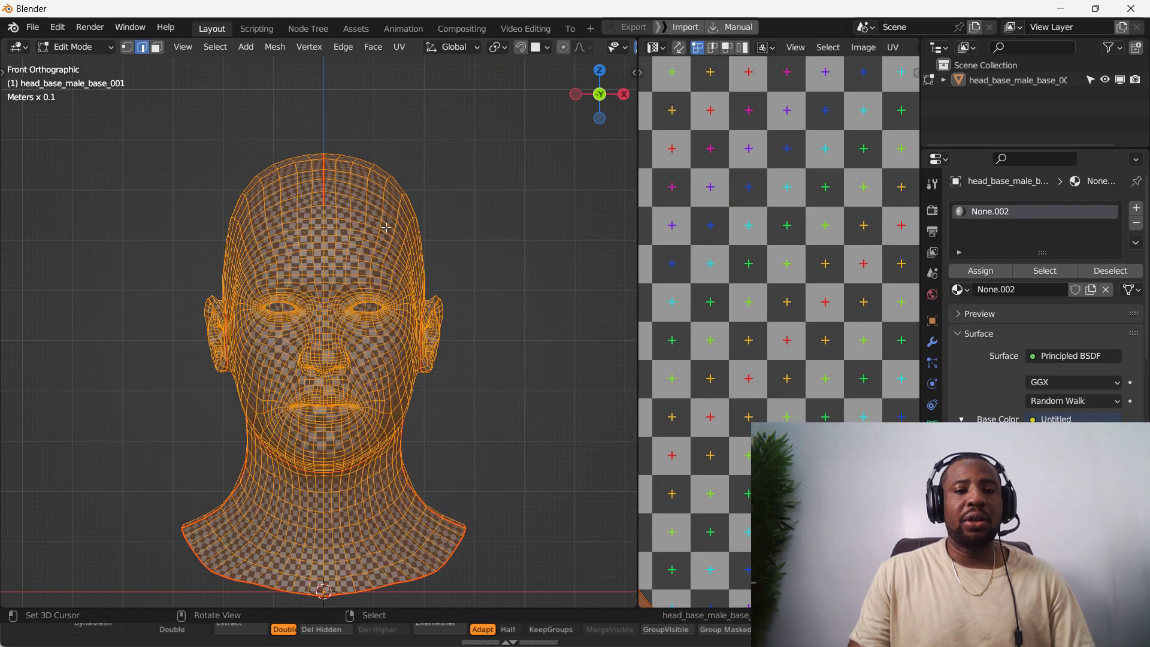
{"action": "left_click_drag", "start_coordinate": [638, 142], "coordinate": [375, 143]}
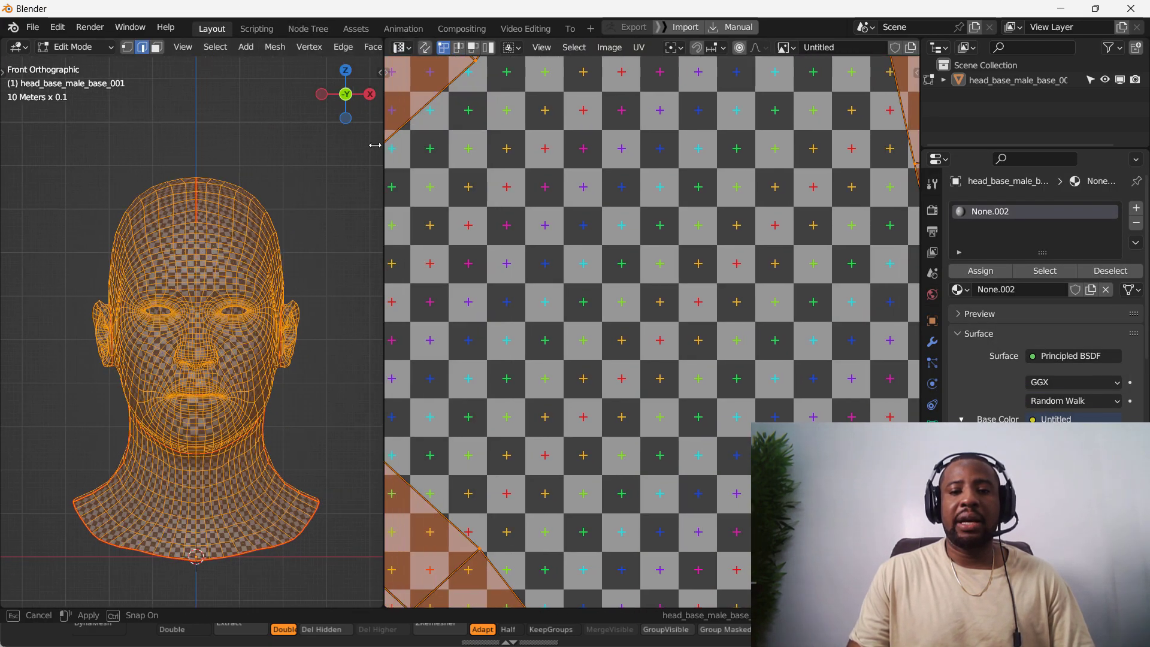
{"action": "scroll", "coordinate": [516, 268], "scroll_direction": "up", "scroll_amount": 6}
{"action": "scroll", "coordinate": [516, 268], "scroll_direction": "down", "scroll_amount": 4}
{"action": "scroll", "coordinate": [618, 261], "scroll_direction": "up", "scroll_amount": 2}
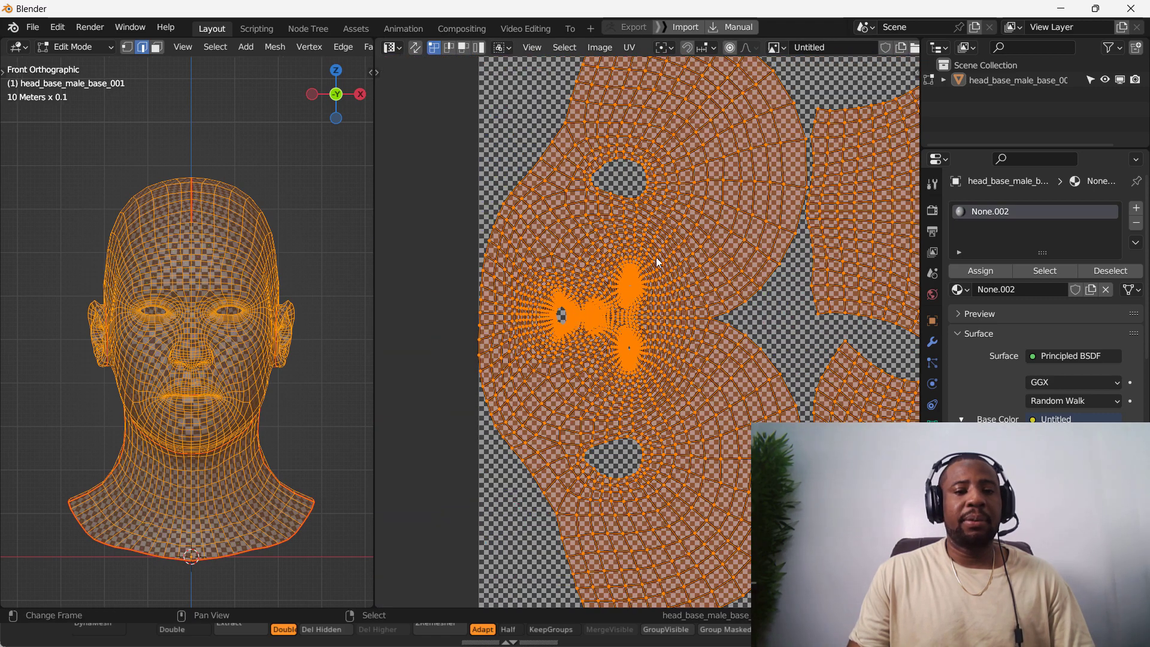
{"action": "middle_click_drag", "start_coordinate": [593, 205], "coordinate": [686, 223]}
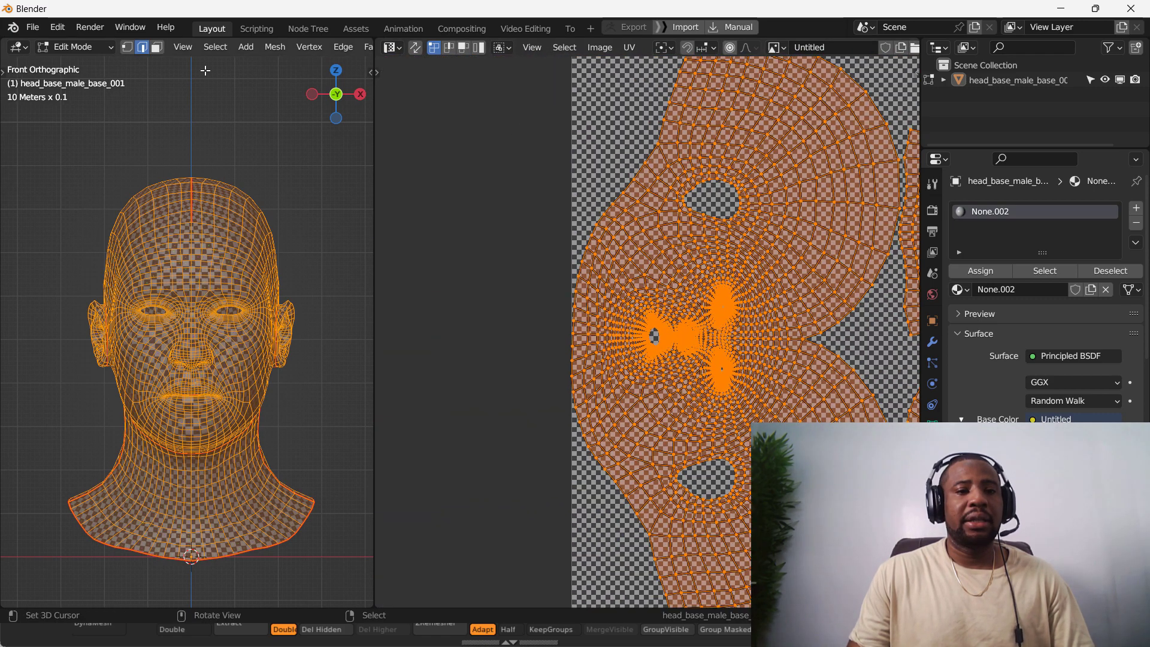
Switch to face selection and select the whole linked face island from a face on the forehead.
{"action": "left_click", "coordinate": [158, 48]}
{"action": "middle_click_drag", "start_coordinate": [213, 187], "coordinate": [199, 213]}
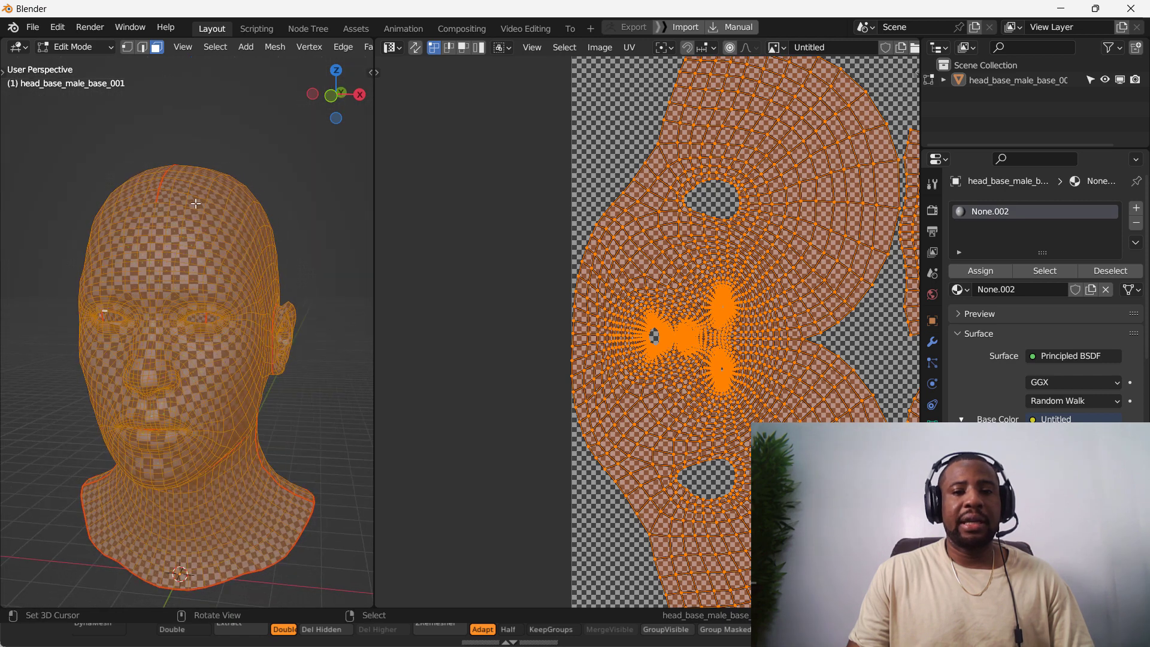
{"action": "left_click", "coordinate": [196, 213]}
{"action": "key", "text": "ctrl+l"}
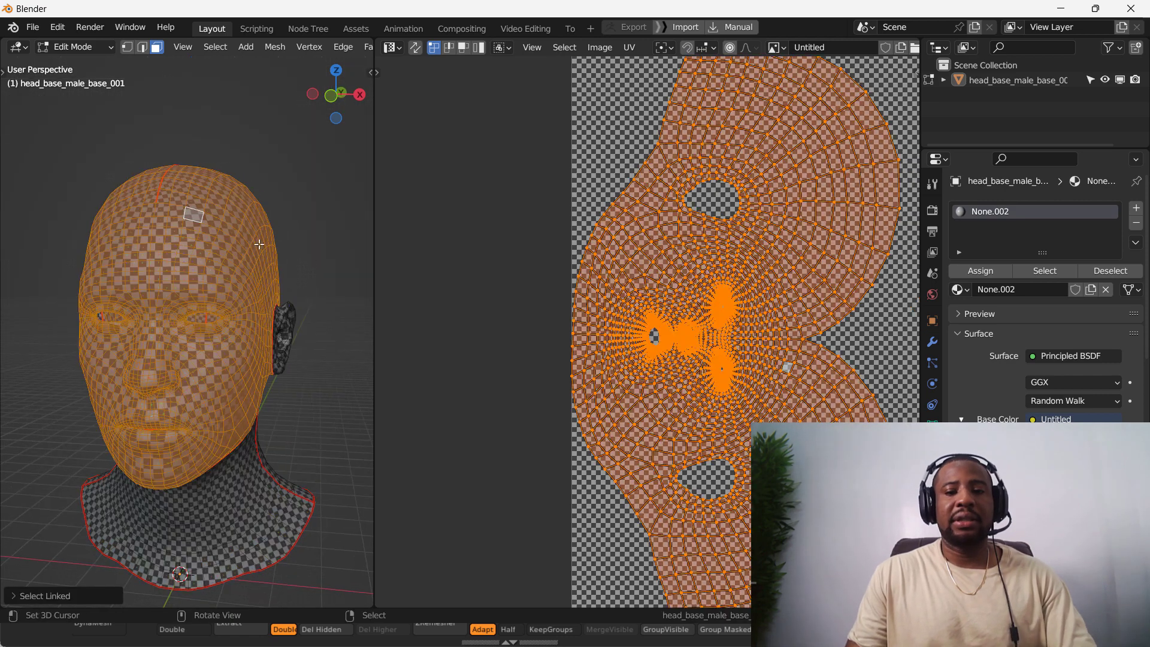
Unlink the Untitled checker image from the UV editor so only the face island's UVs are displayed.
{"action": "scroll", "coordinate": [749, 259], "scroll_direction": "down", "scroll_amount": 4}
{"action": "scroll", "coordinate": [698, 204], "scroll_direction": "up", "scroll_amount": 2}
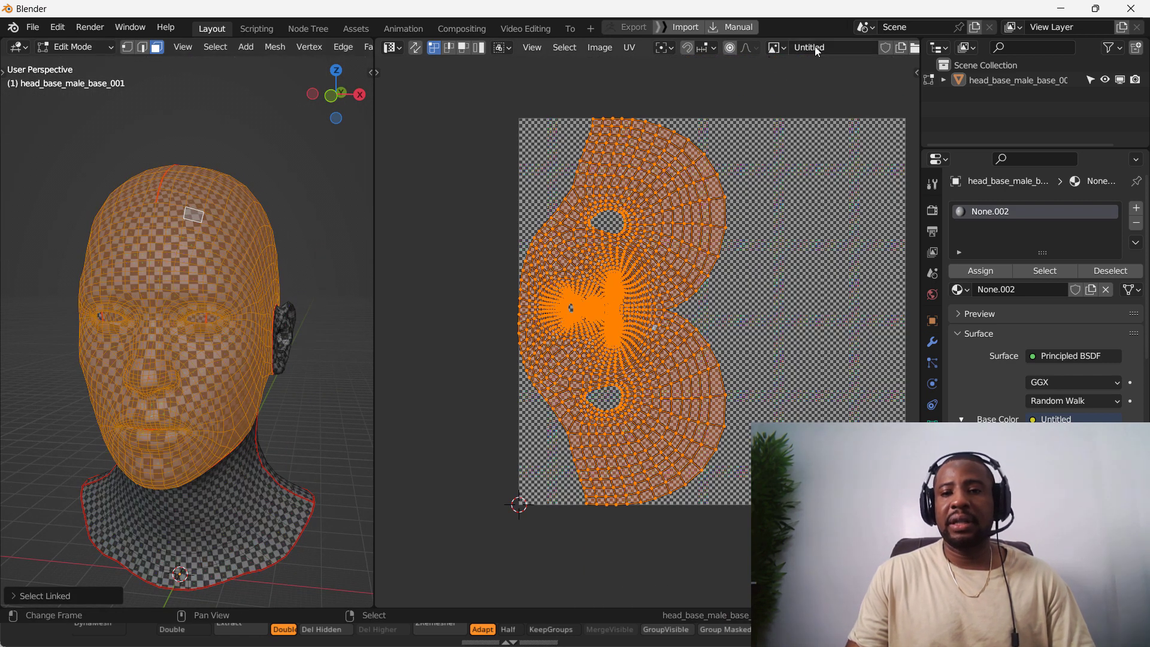
{"action": "middle_click_drag", "start_coordinate": [820, 51], "coordinate": [689, 37]}
{"action": "left_click", "coordinate": [786, 48]}
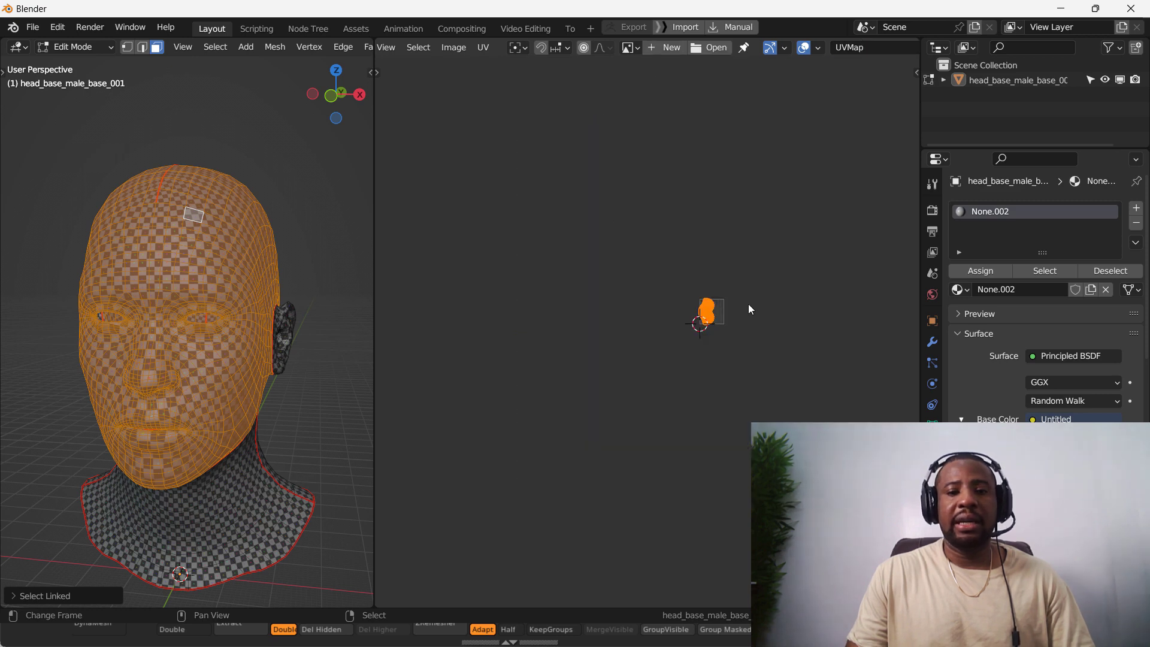
{"action": "scroll", "coordinate": [782, 302], "scroll_direction": "up", "scroll_amount": 8}
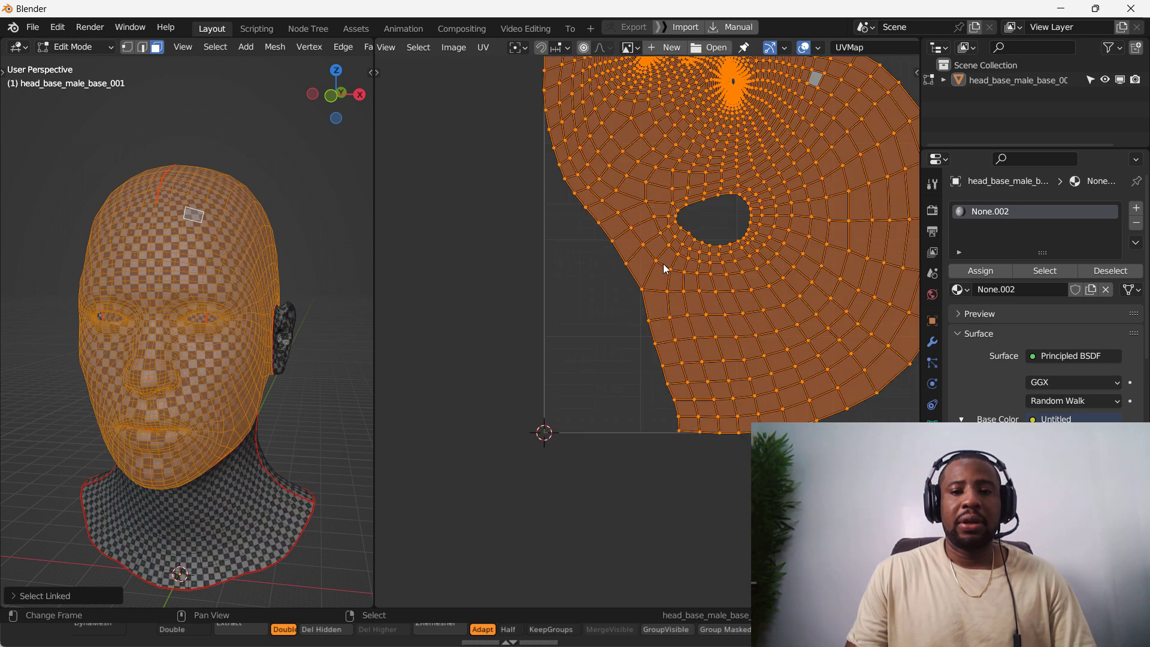
{"action": "middle_click_drag", "start_coordinate": [670, 260], "coordinate": [573, 409]}
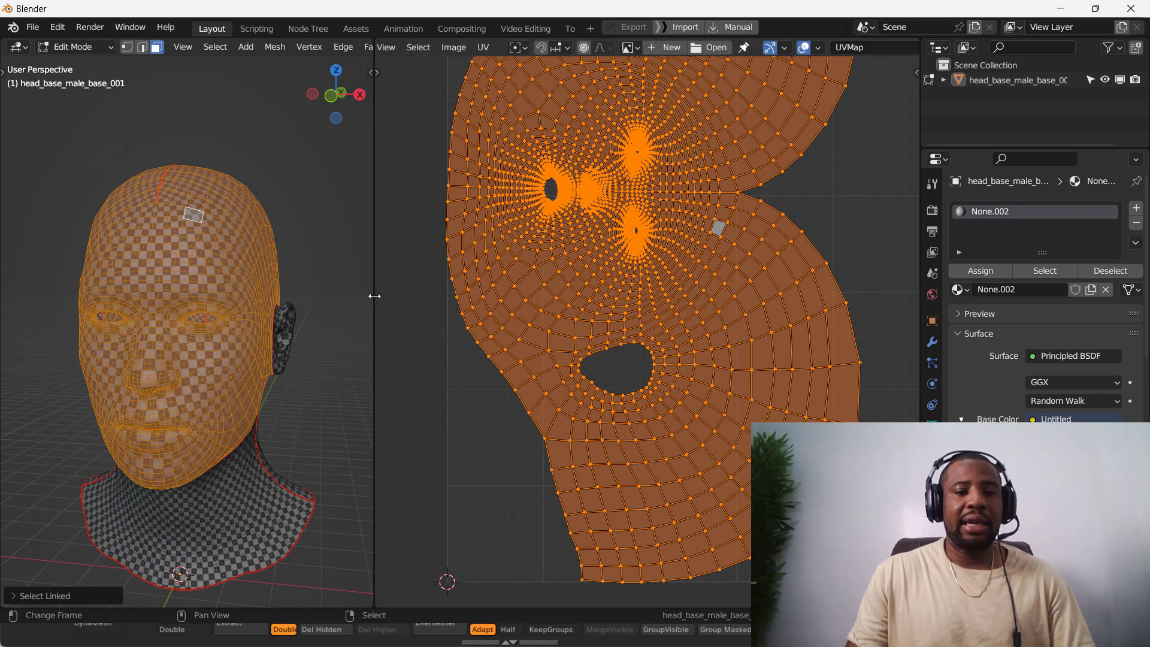
Widen the 3D viewport and hide its overlays to show the checker texture on the face from the front.
{"action": "left_click_drag", "start_coordinate": [377, 298], "coordinate": [509, 298]}
{"action": "scroll", "coordinate": [326, 53], "scroll_direction": "down", "scroll_amount": 5}
{"action": "scroll", "coordinate": [298, 261], "scroll_direction": "up", "scroll_amount": 2}
{"action": "scroll", "coordinate": [395, 51], "scroll_direction": "down", "scroll_amount": 3}
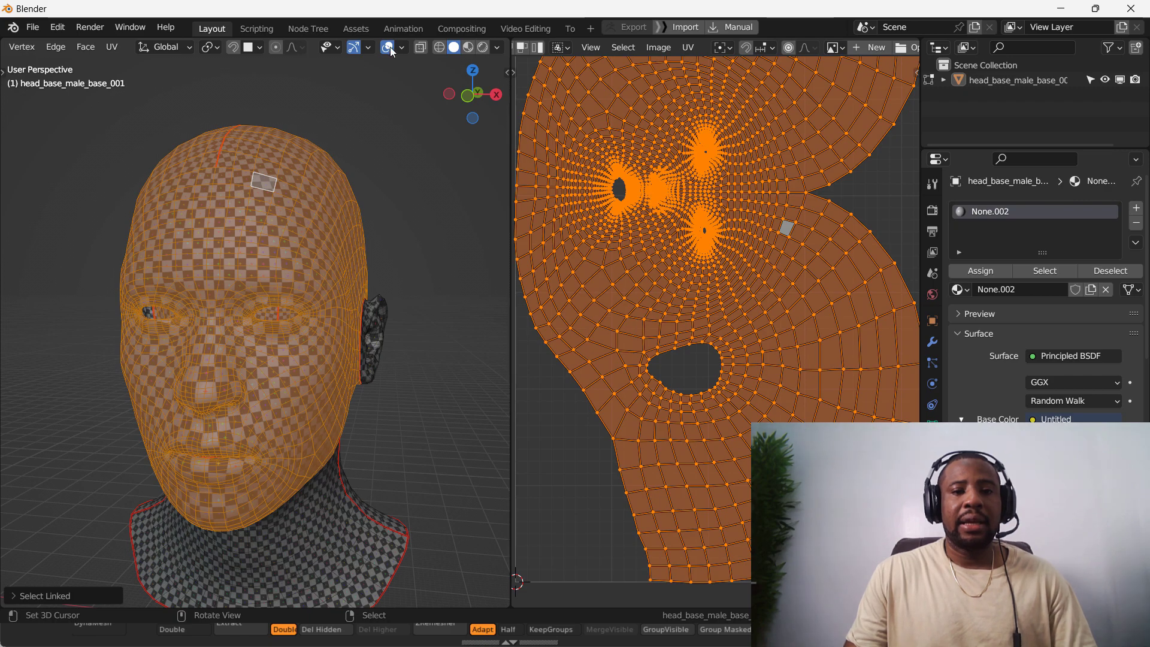
{"action": "left_click", "coordinate": [388, 48]}
{"action": "key", "text": "KP_1"}
{"action": "scroll", "coordinate": [316, 305], "scroll_direction": "up", "scroll_amount": 5}
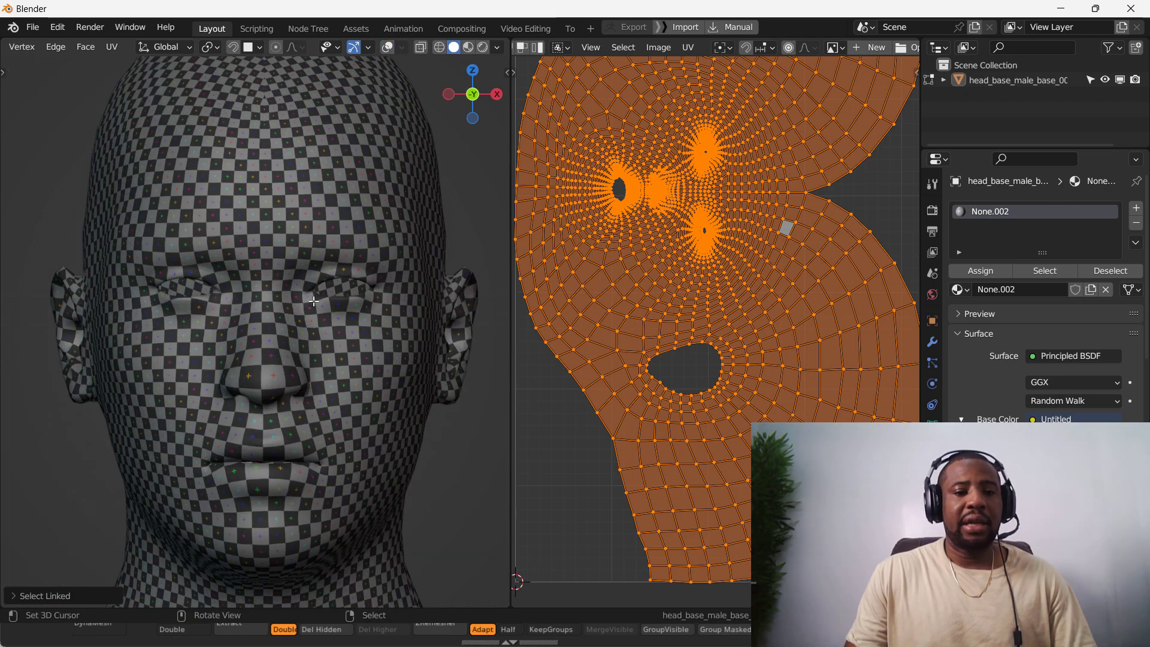
{"action": "middle_click_drag", "start_coordinate": [316, 305], "coordinate": [260, 264], "text": "shift"}
Select the single UV vertex on the nose midline, just above the nostrils, in the UV editor.
{"action": "scroll", "coordinate": [692, 351], "scroll_direction": "up", "scroll_amount": 6}
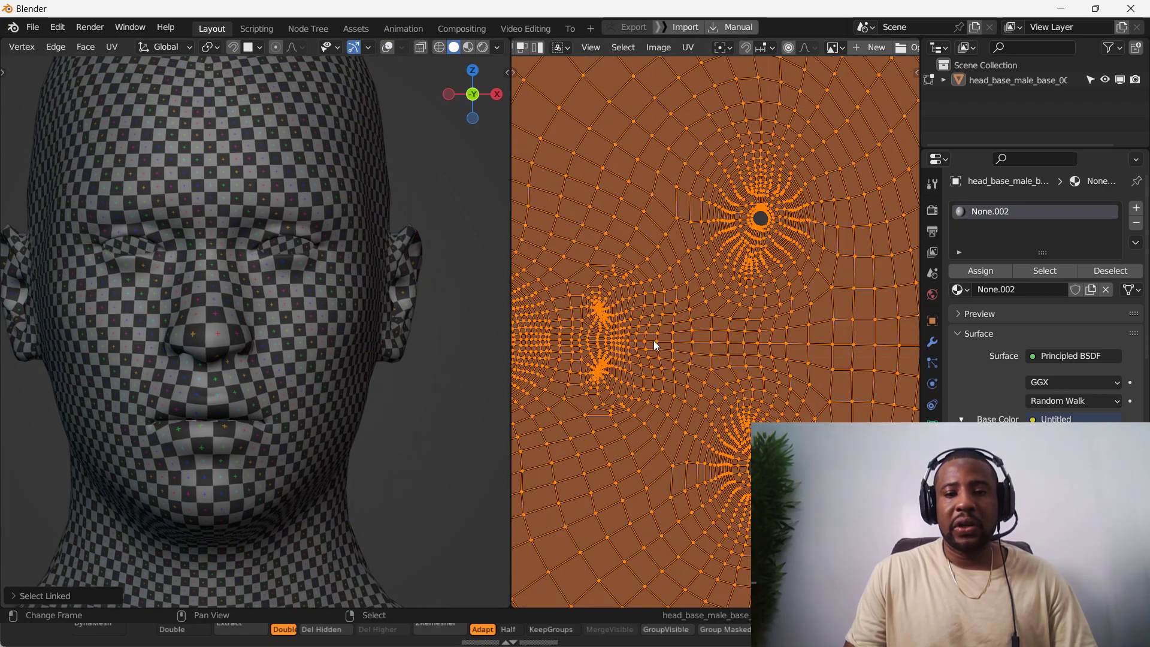
{"action": "left_click", "coordinate": [627, 333]}
{"action": "scroll", "coordinate": [560, 48], "scroll_direction": "up", "scroll_amount": 2}
{"action": "scroll", "coordinate": [623, 48], "scroll_direction": "down", "scroll_amount": 2}
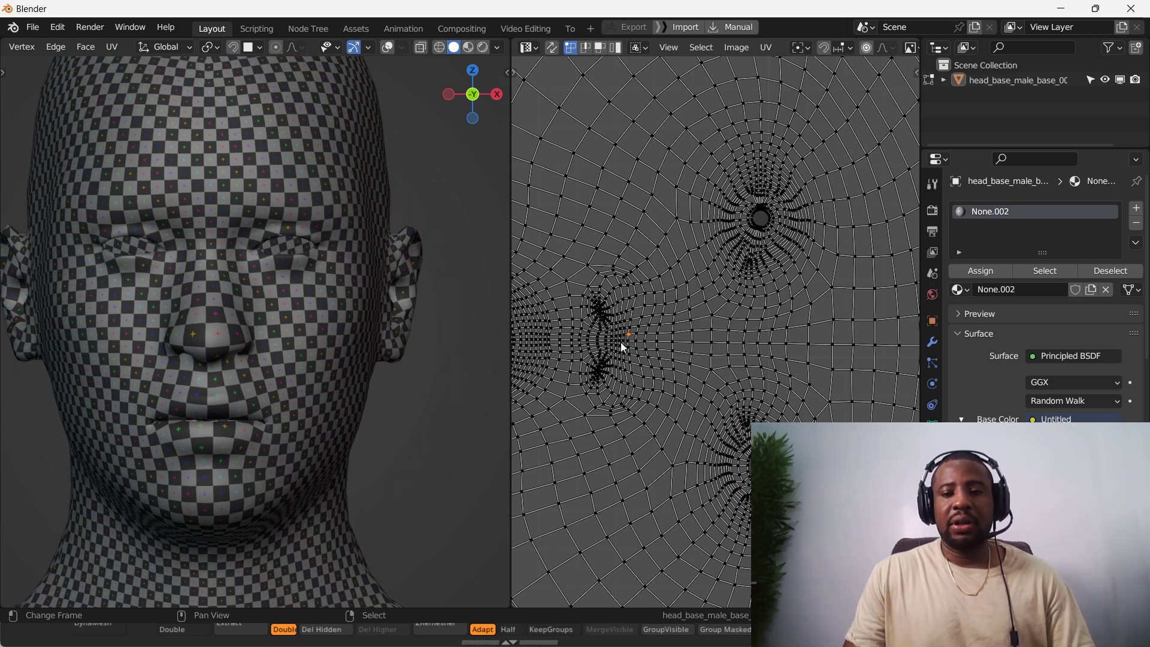
{"action": "scroll", "coordinate": [687, 325], "scroll_direction": "down", "scroll_amount": 1}
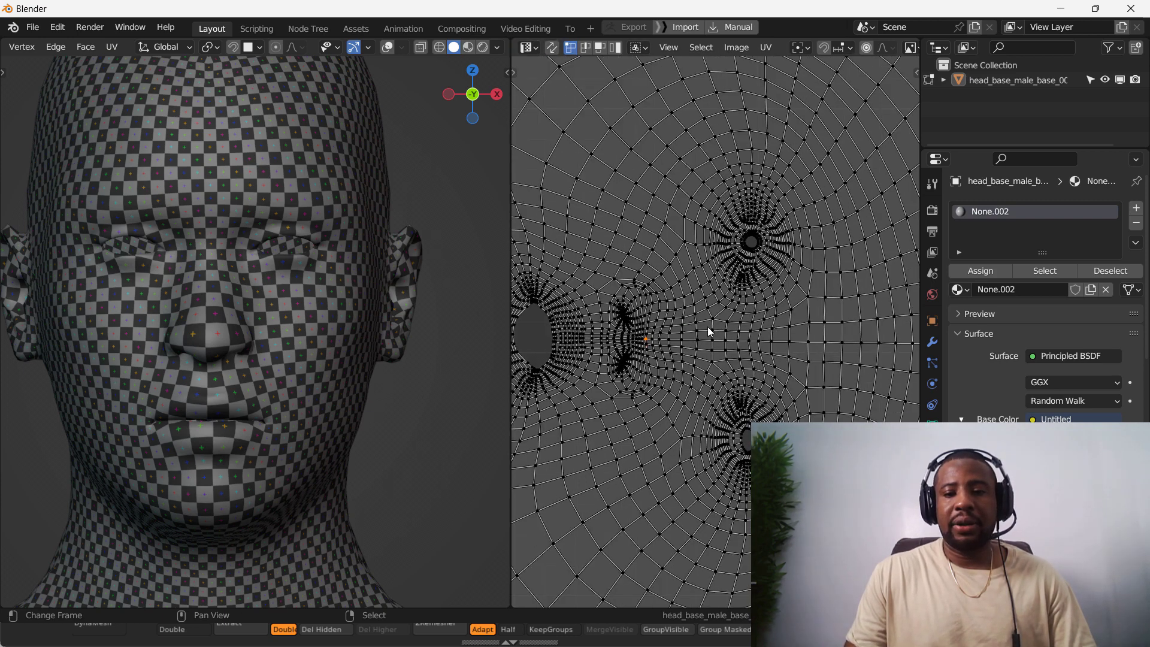
{"action": "scroll", "coordinate": [655, 339], "scroll_direction": "up", "scroll_amount": 4}
{"action": "middle_click_drag", "start_coordinate": [671, 336], "coordinate": [785, 386]}
{"action": "scroll", "coordinate": [785, 387], "scroll_direction": "down", "scroll_amount": 4}
{"action": "middle_click_drag", "start_coordinate": [834, 213], "coordinate": [735, 367]}
{"action": "scroll", "coordinate": [719, 48], "scroll_direction": "down", "scroll_amount": 5}
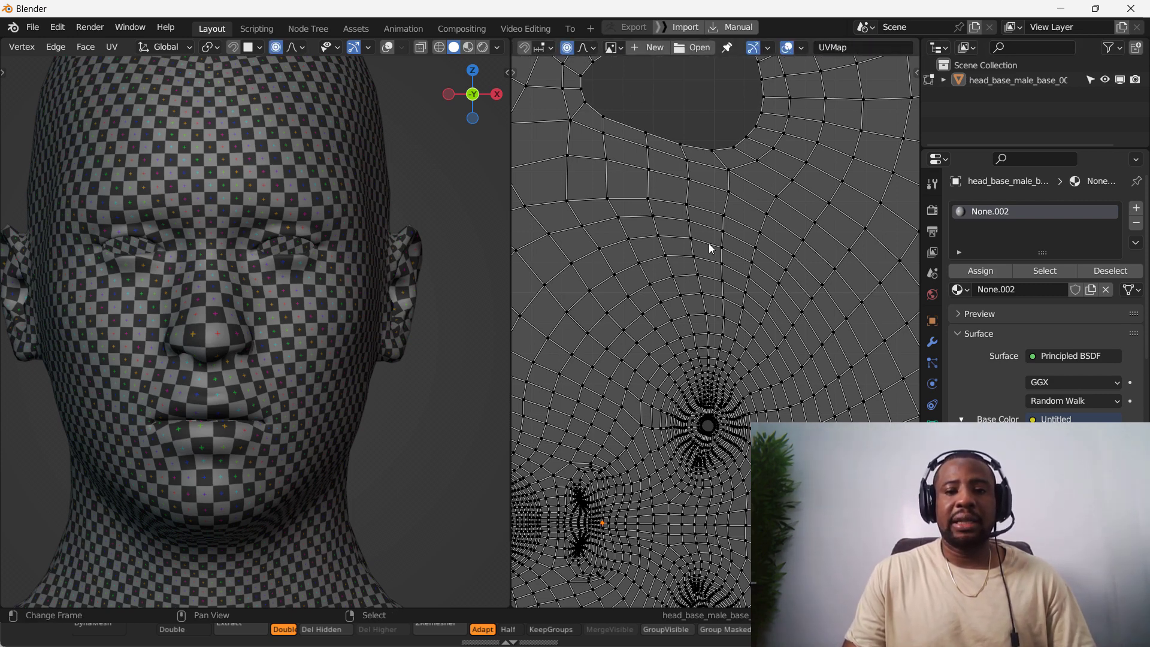
{"action": "scroll", "coordinate": [711, 249], "scroll_direction": "down", "scroll_amount": 3}
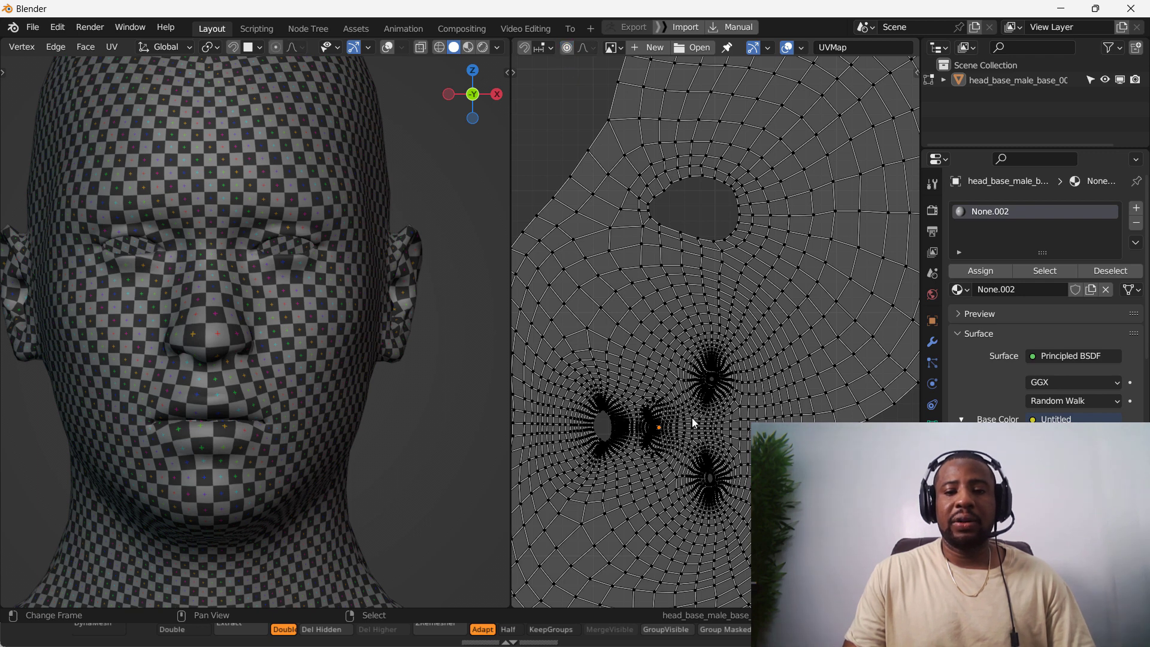
Enable proportional editing in the UV editor and try scaling the UVs around the selected nose vertex.
{"action": "key", "text": "s"}
{"action": "left_click", "coordinate": [683, 439]}
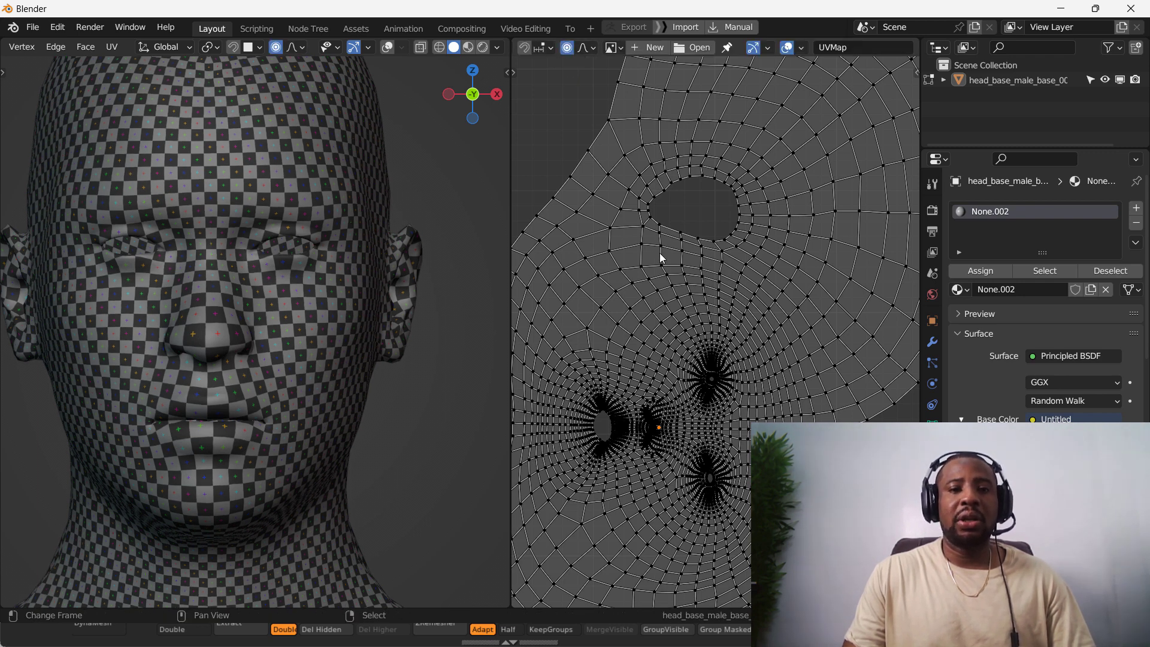
{"action": "key", "text": "s"}
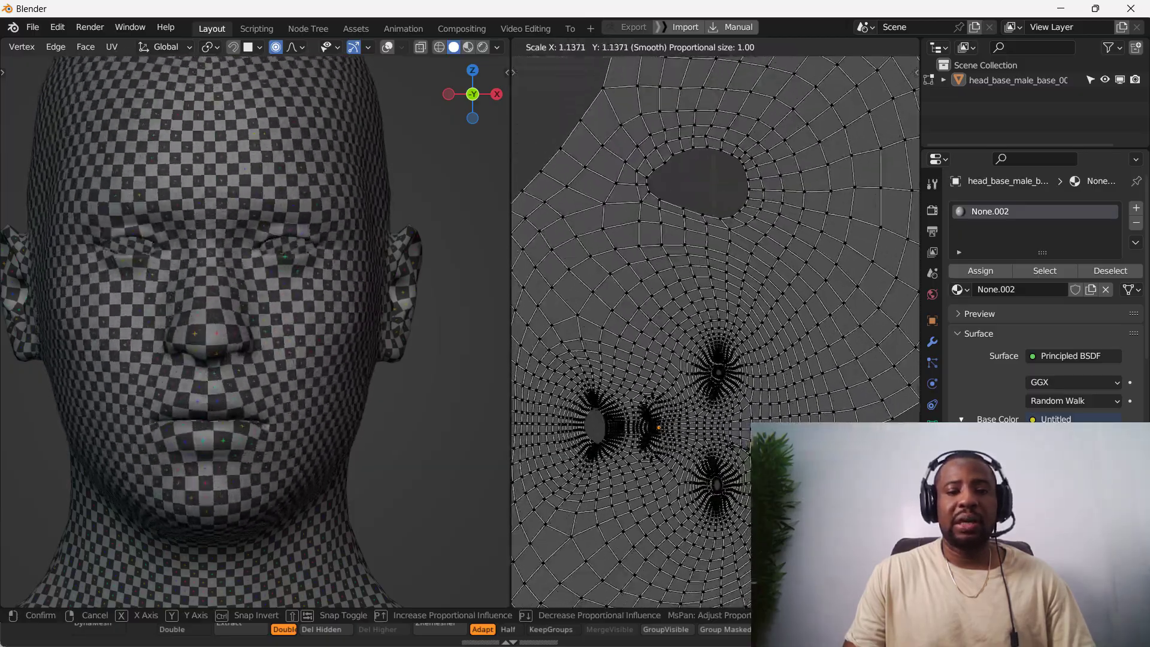
{"action": "left_click", "coordinate": [579, 115]}
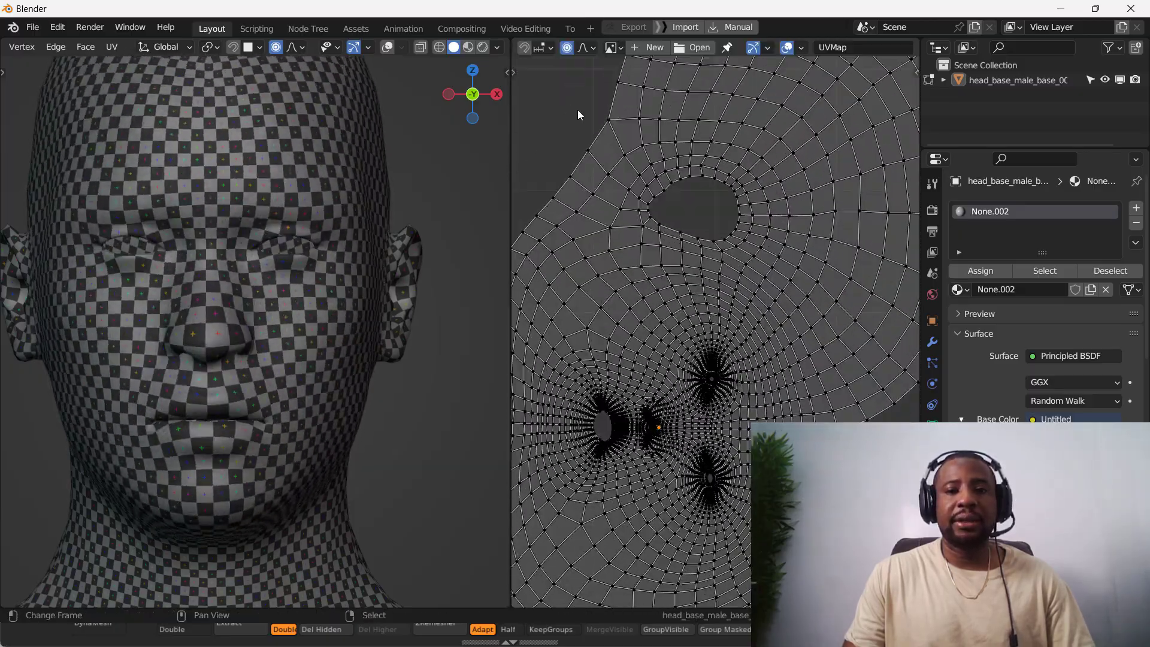
{"action": "left_click", "coordinate": [590, 49]}
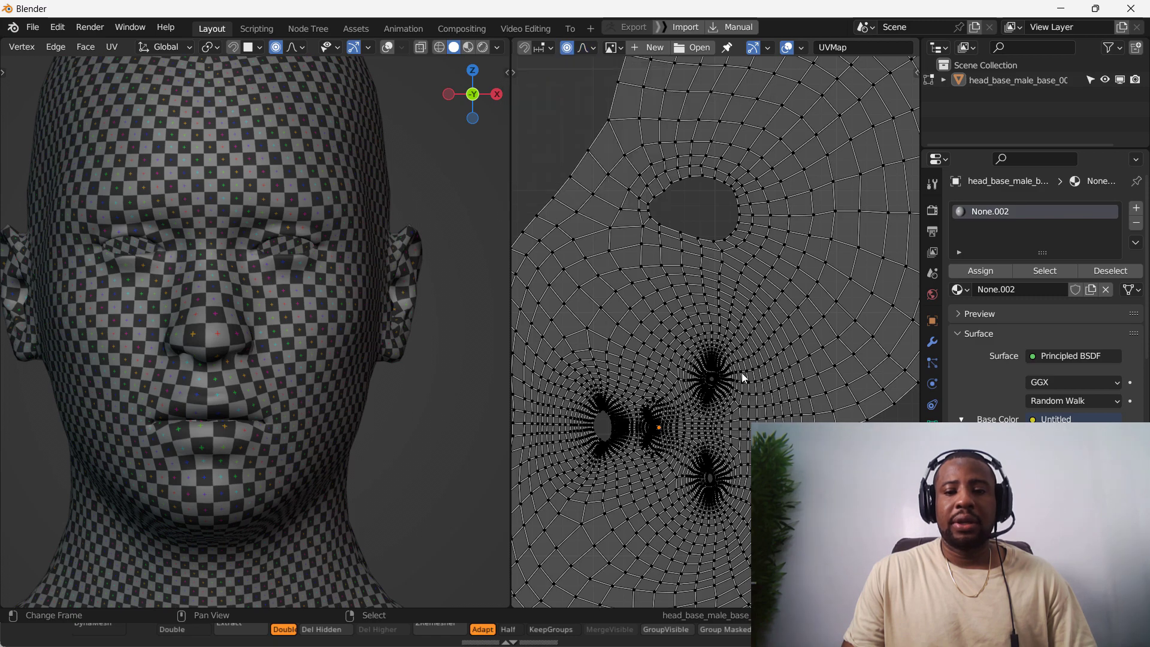
Scale up the UVs around the nose vertex by about 2.11 with a proportional size of 0.24.
{"action": "middle_click_drag", "start_coordinate": [743, 375], "coordinate": [750, 327]}
{"action": "key", "text": "s"}
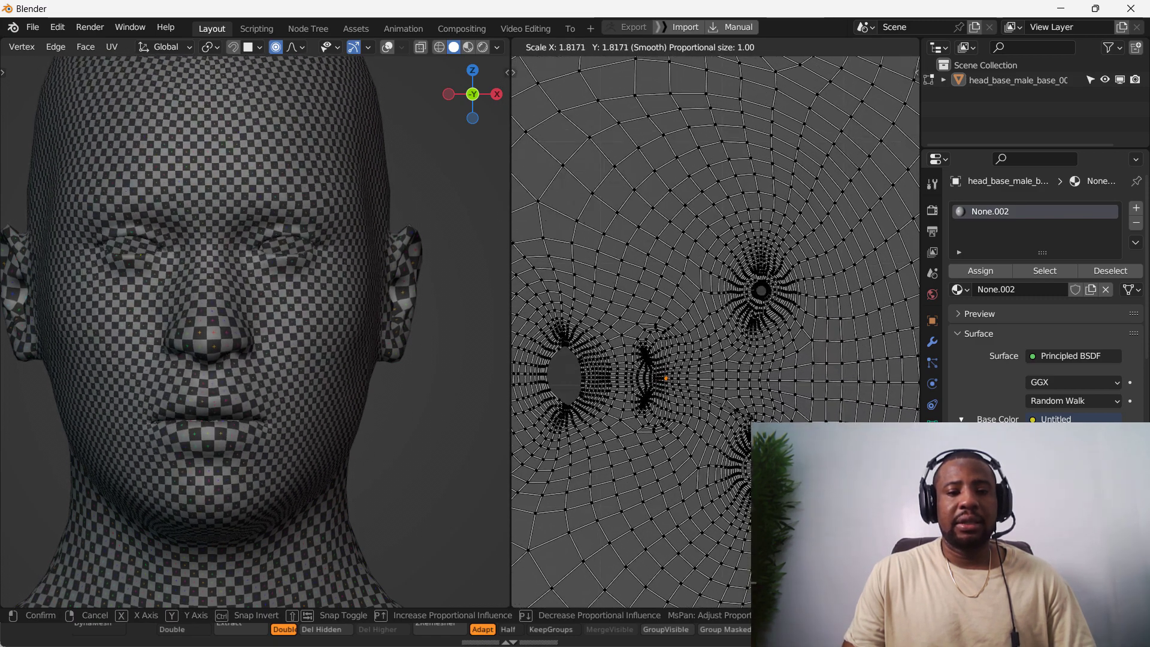
{"action": "scroll", "coordinate": [716, 329], "scroll_direction": "up", "scroll_amount": 15}
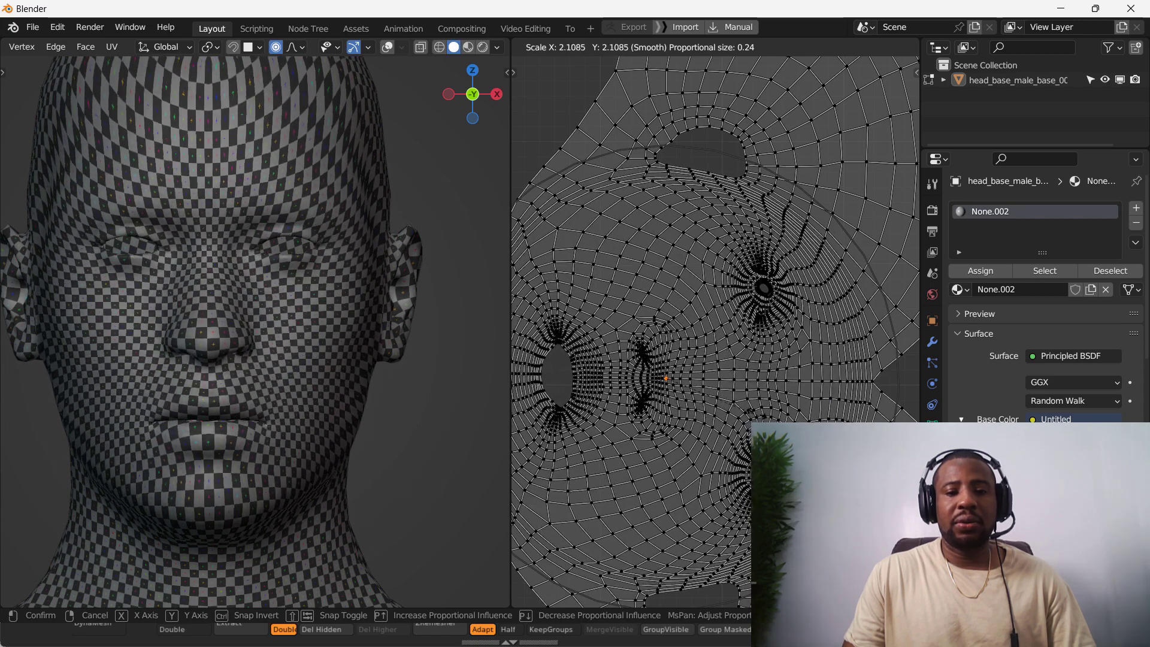
{"action": "left_click", "coordinate": [757, 418]}
Scale the UVs around the nose vertex back down slightly using proportional editing.
{"action": "key", "text": "s"}
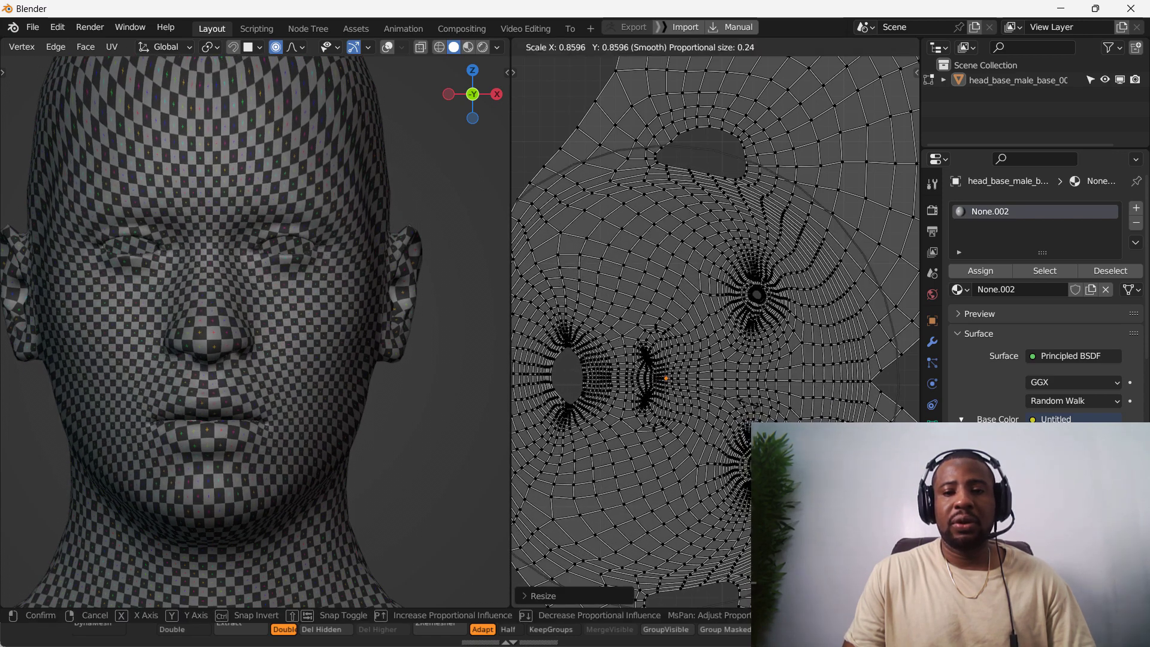
{"action": "scroll", "coordinate": [753, 402], "scroll_direction": "up", "scroll_amount": 3}
{"action": "left_click", "coordinate": [683, 397]}
{"action": "scroll", "coordinate": [626, 426], "scroll_direction": "up", "scroll_amount": 3}
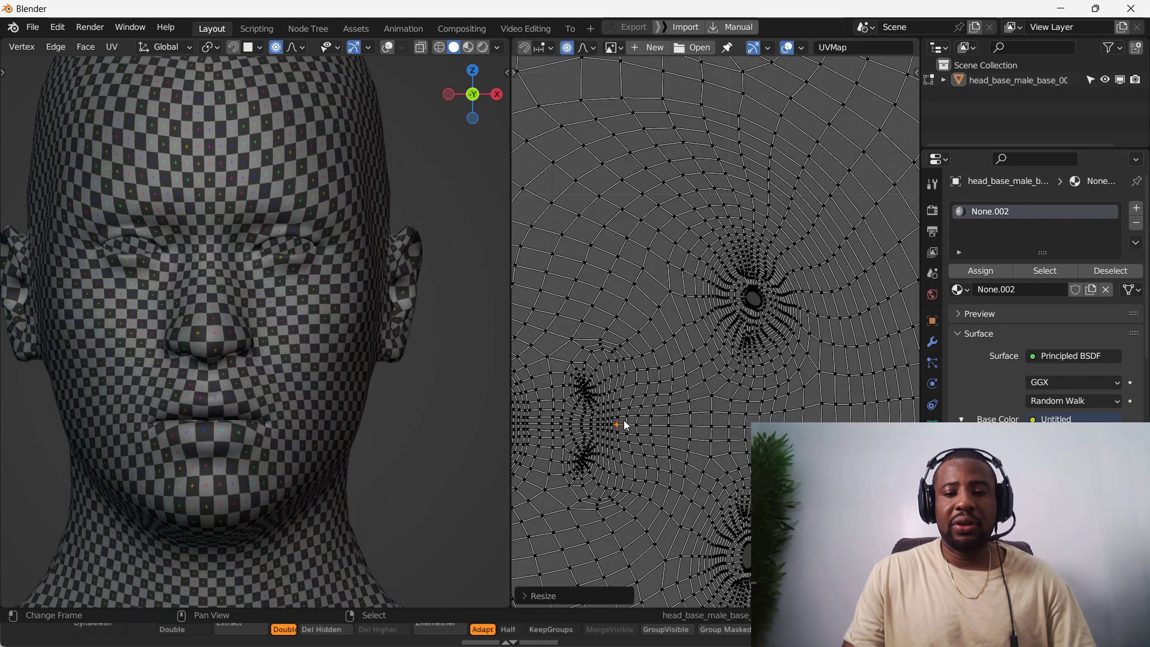
{"action": "key", "text": "s"}
{"action": "scroll", "coordinate": [635, 420], "scroll_direction": "up", "scroll_amount": 2}
{"action": "right_click", "coordinate": [640, 421]}
Scale up the UVs around the selected nose vertex using a smaller proportional size of about 0.08.
{"action": "scroll", "coordinate": [634, 417], "scroll_direction": "down", "scroll_amount": 4}
{"action": "key", "text": "s"}
{"action": "scroll", "coordinate": [671, 429], "scroll_direction": "up", "scroll_amount": 6}
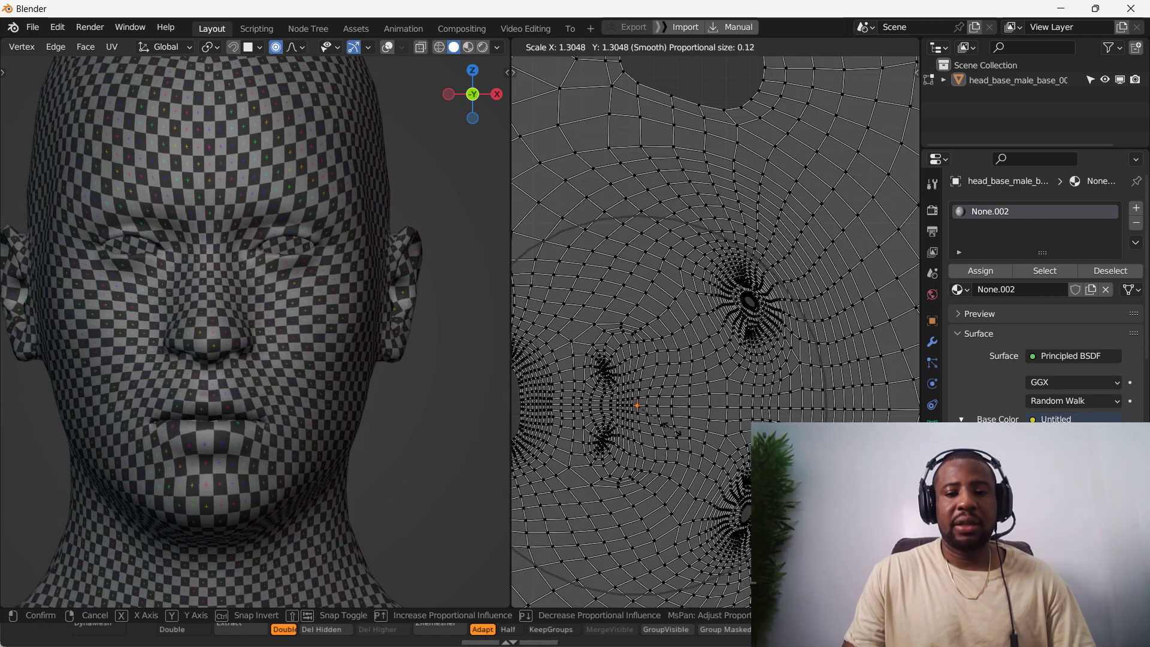
{"action": "scroll", "coordinate": [670, 429], "scroll_direction": "up", "scroll_amount": 1}
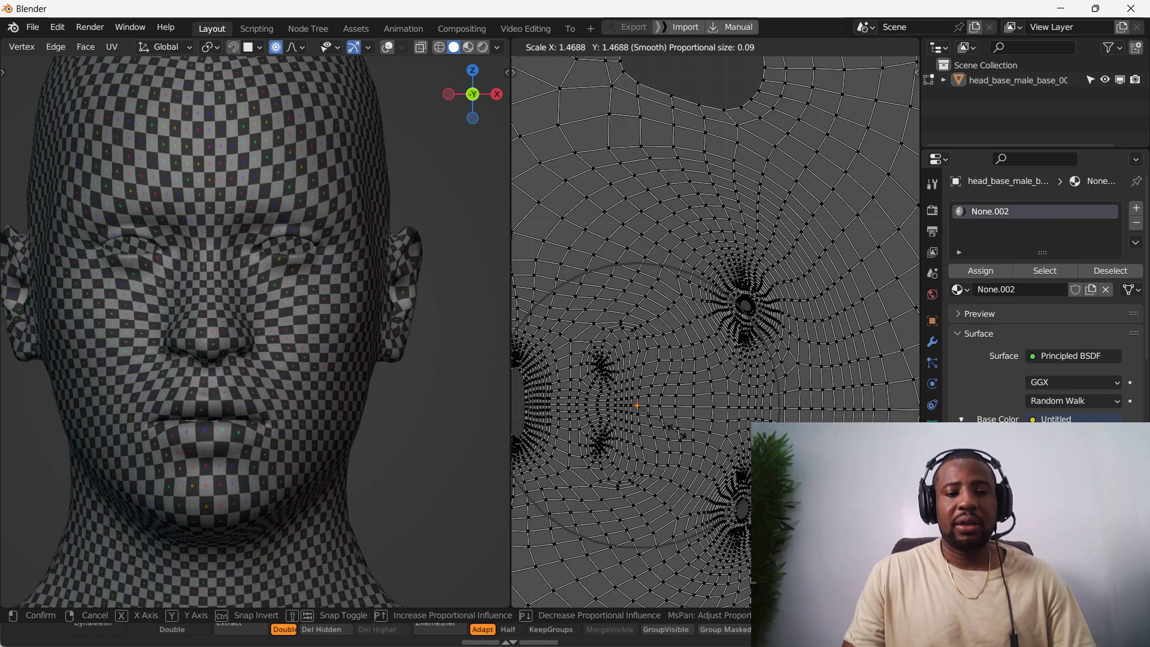
{"action": "scroll", "coordinate": [680, 432], "scroll_direction": "up", "scroll_amount": 3}
{"action": "scroll", "coordinate": [693, 431], "scroll_direction": "down", "scroll_amount": 2}
{"action": "left_click", "coordinate": [689, 429]}
Select the midline UV vertices on both sides of the mouth opening and scale them by about 1.86 with a proportional size of 0.08.
{"action": "middle_click_drag", "start_coordinate": [628, 438], "coordinate": [745, 383]}
{"action": "scroll", "coordinate": [716, 370], "scroll_direction": "up", "scroll_amount": 2}
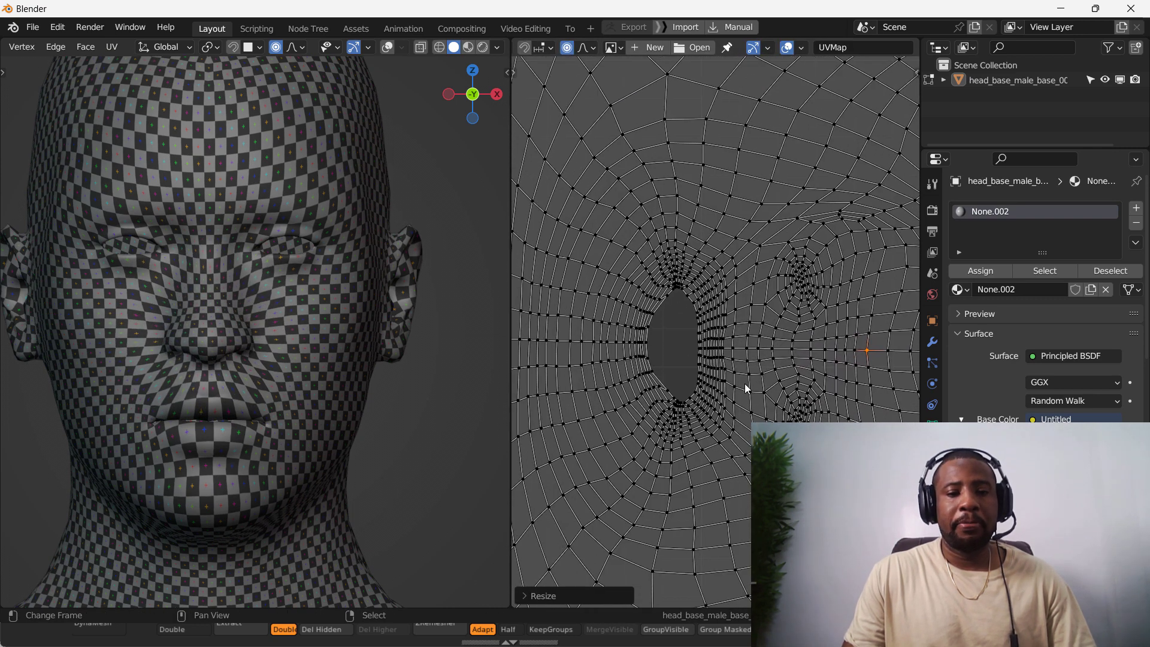
{"action": "left_click", "coordinate": [645, 342]}
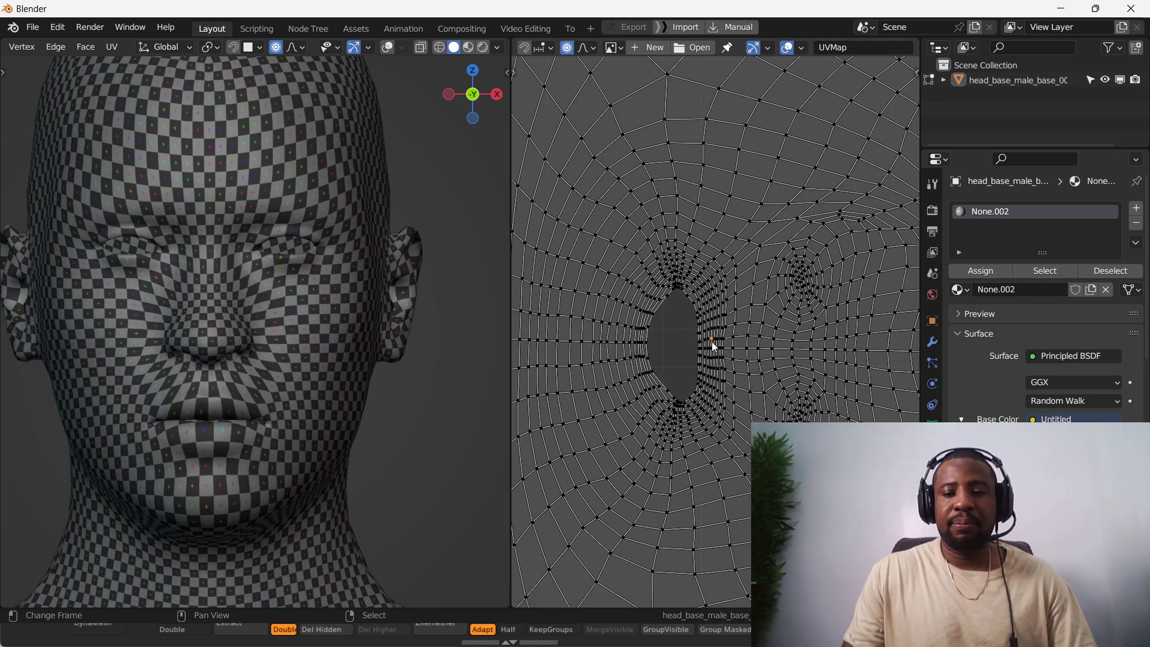
{"action": "key", "text": "s"}
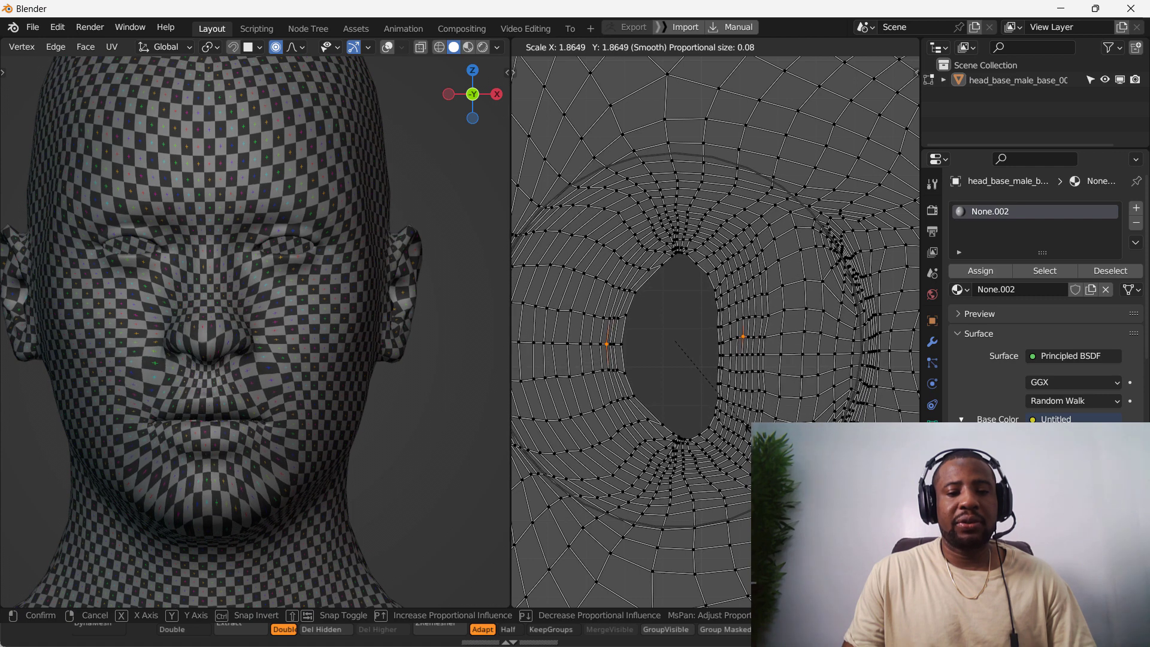
{"action": "left_click", "coordinate": [713, 385]}
Select the whole face UV island and apply Minimize Stretch to it.
{"action": "scroll", "coordinate": [694, 383], "scroll_direction": "down", "scroll_amount": 5}
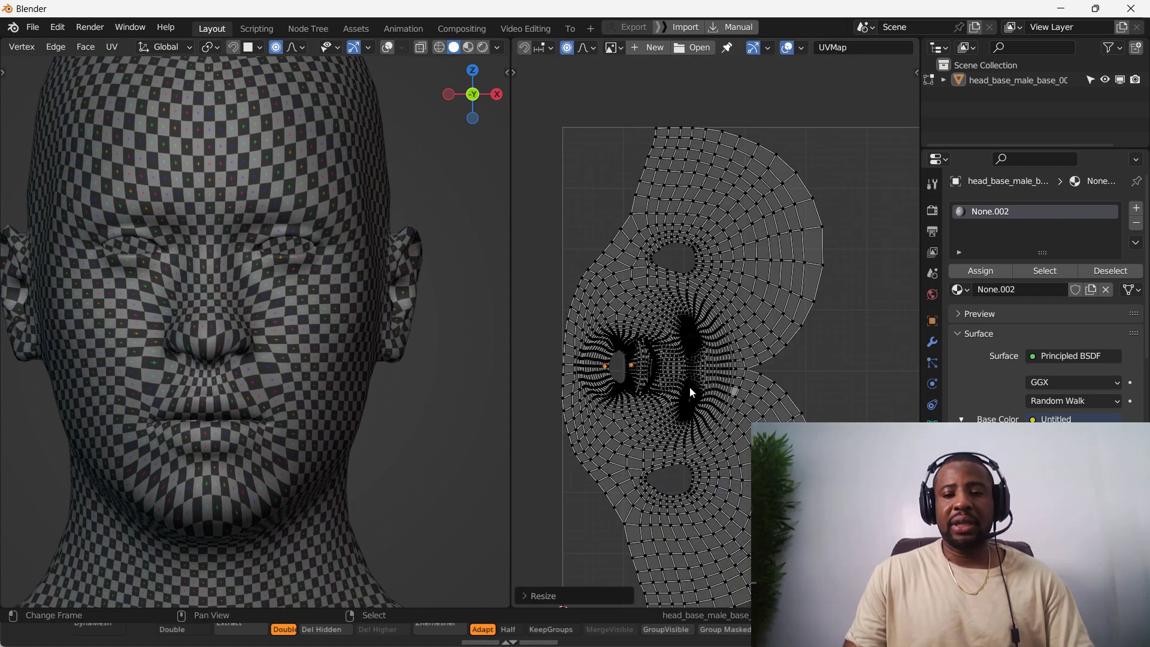
{"action": "key", "text": "l"}
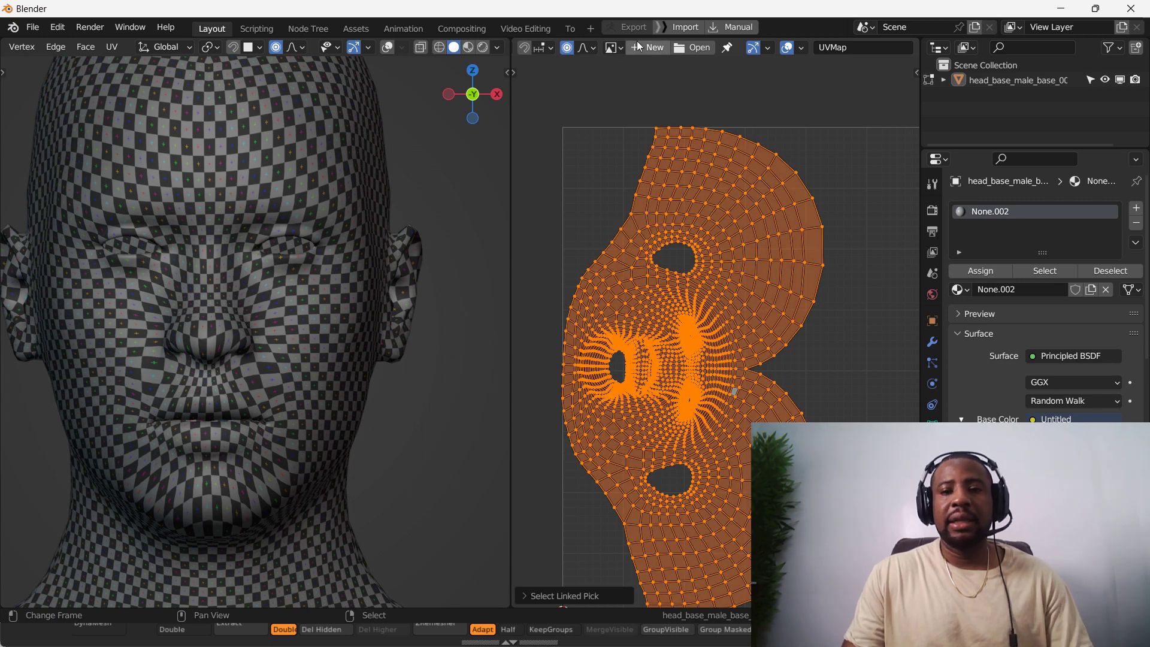
{"action": "middle_click_drag", "start_coordinate": [588, 44], "coordinate": [876, 50]}
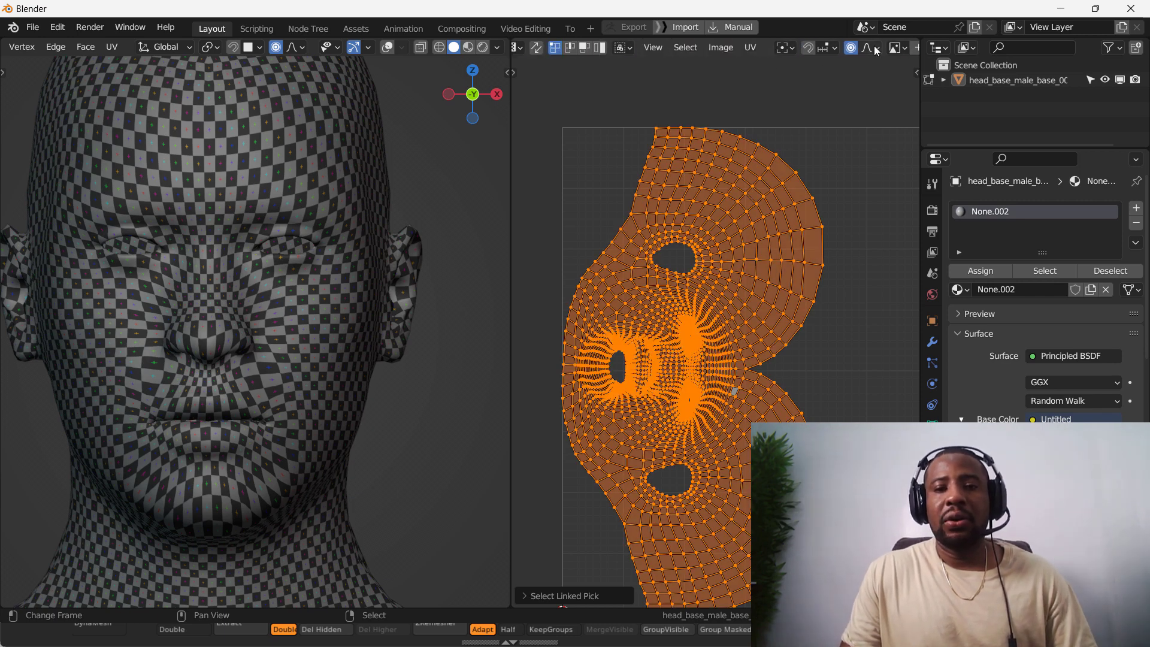
{"action": "left_click", "coordinate": [750, 47]}
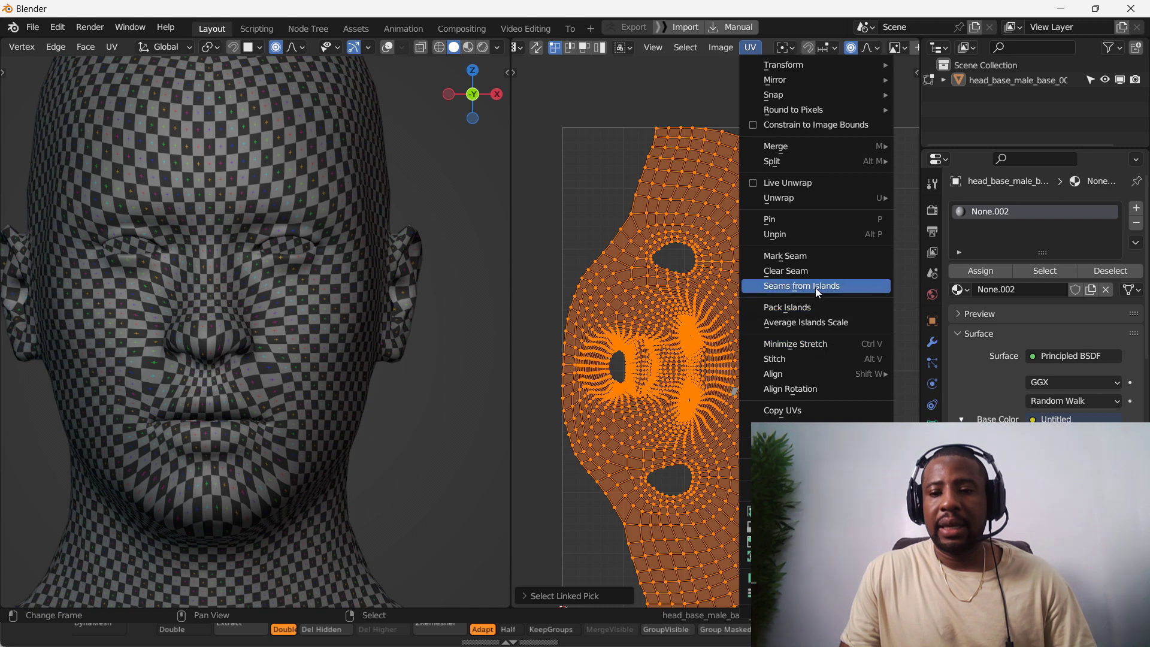
{"action": "mouse_move", "coordinate": [816, 197]}
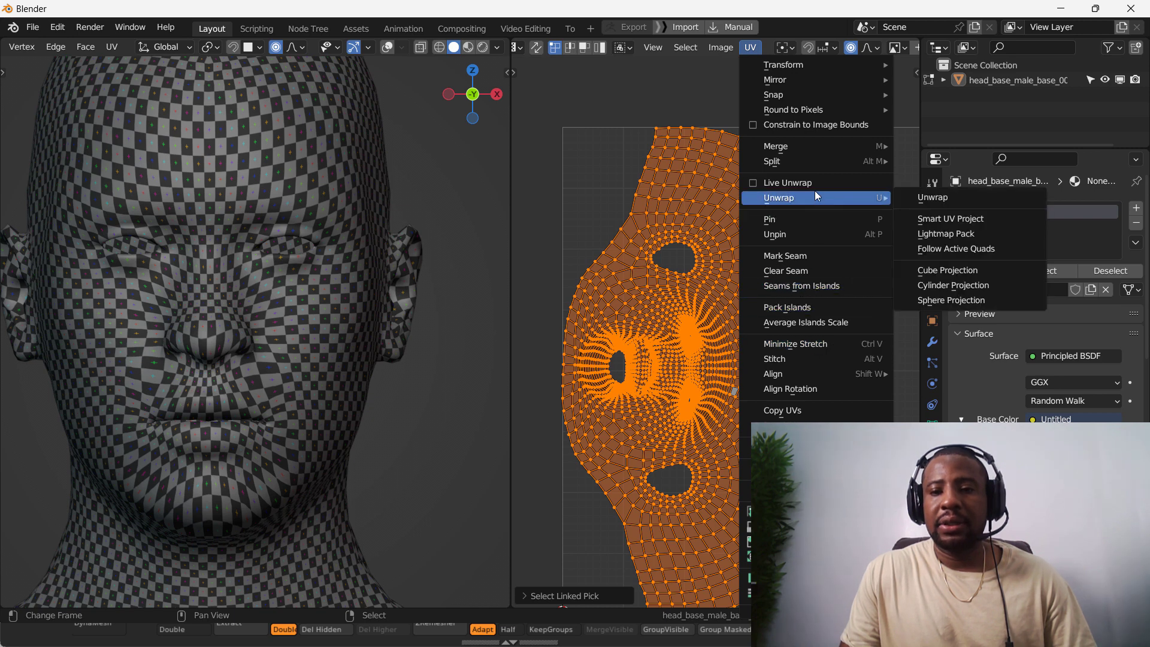
{"action": "left_click", "coordinate": [810, 236]}
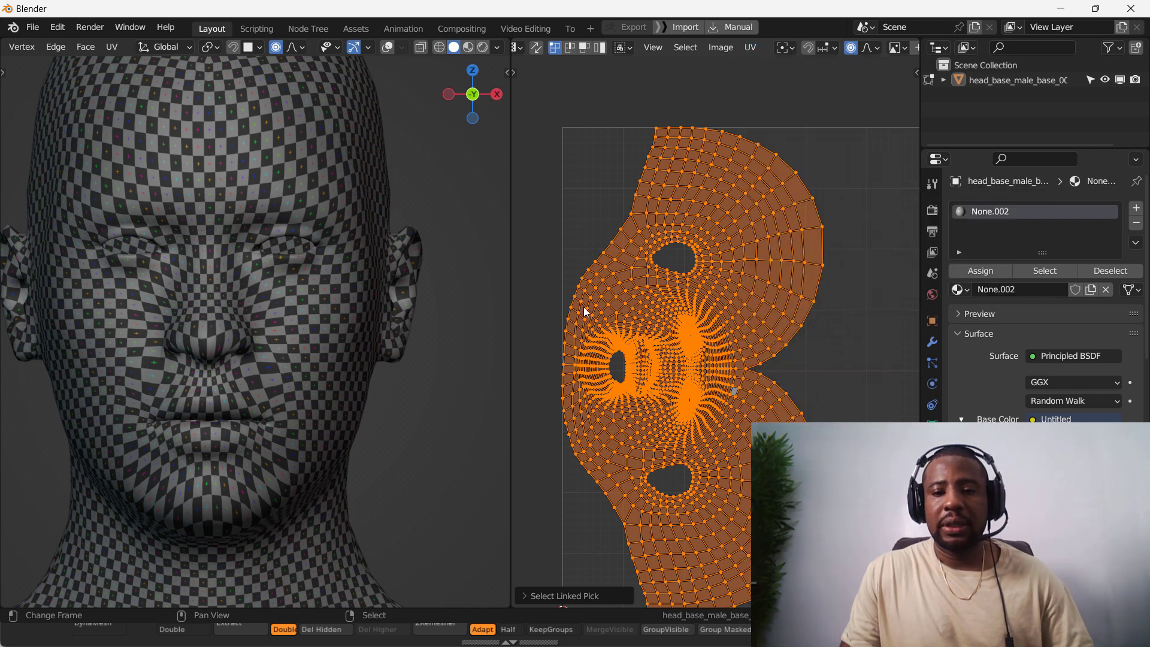
{"action": "left_click", "coordinate": [751, 47]}
{"action": "left_click", "coordinate": [826, 351]}
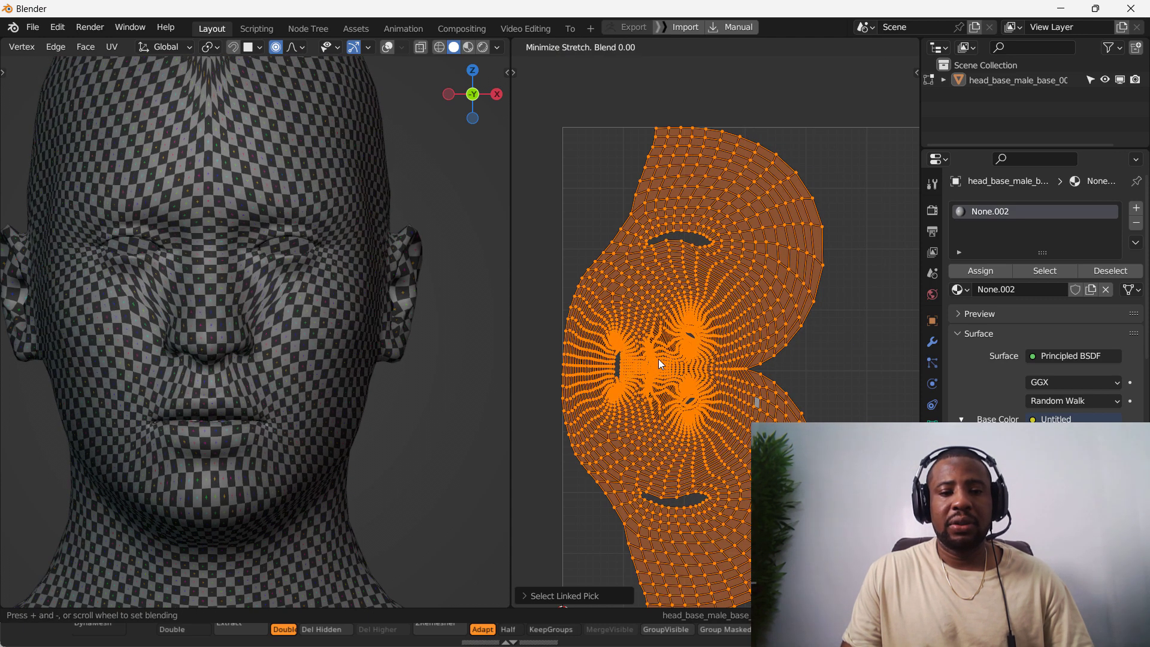
{"action": "left_click", "coordinate": [668, 355]}
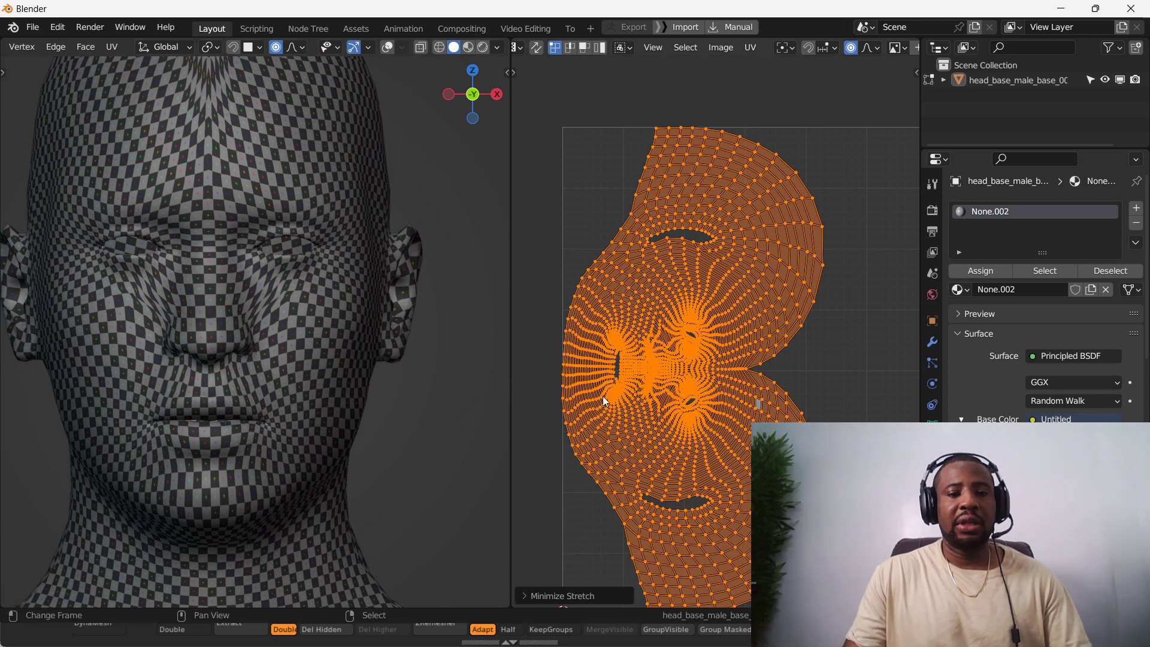
Reveal the UV editor's tool names and activate the Grab sculpting tool.
{"action": "scroll", "coordinate": [359, 233], "scroll_direction": "down", "scroll_amount": 4}
{"action": "middle_click_drag", "start_coordinate": [393, 262], "coordinate": [296, 275]}
{"action": "scroll", "coordinate": [392, 271], "scroll_direction": "up", "scroll_amount": 4}
{"action": "middle_click_drag", "start_coordinate": [111, 298], "coordinate": [152, 286]}
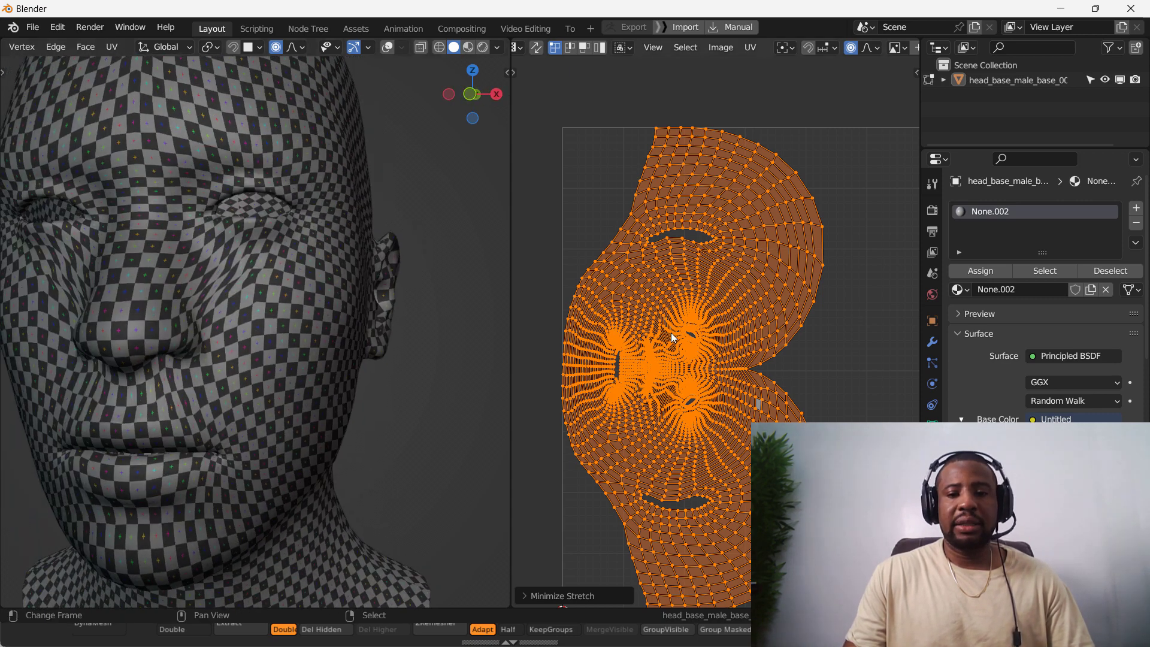
{"action": "scroll", "coordinate": [668, 347], "scroll_direction": "up", "scroll_amount": 2}
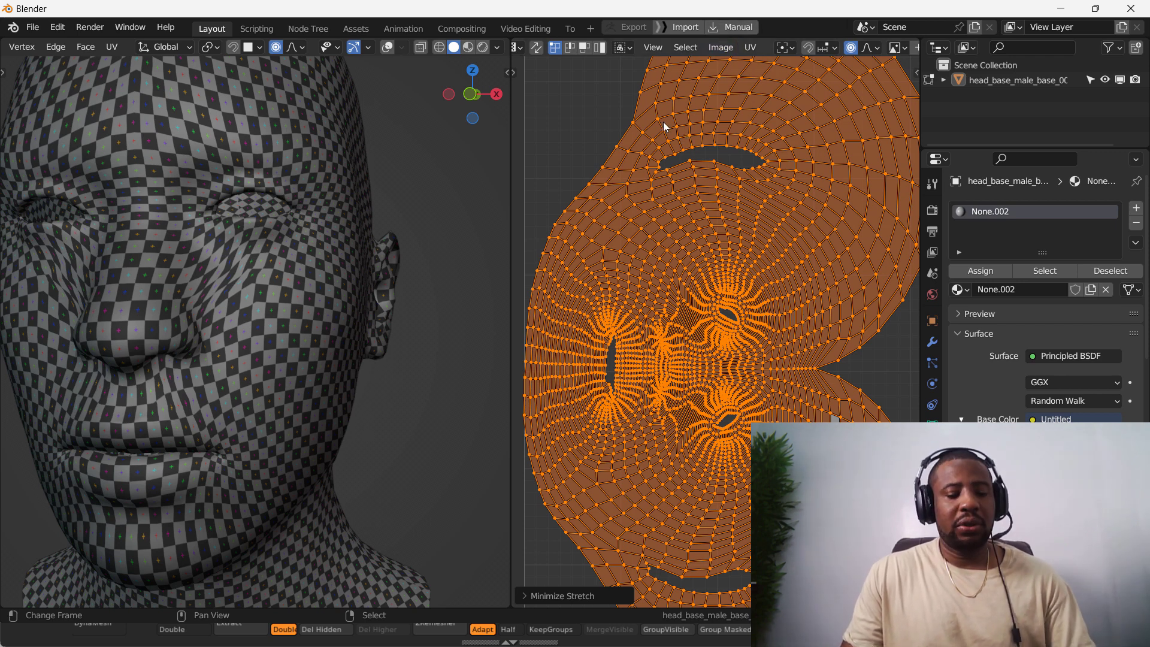
{"action": "key", "text": "t"}
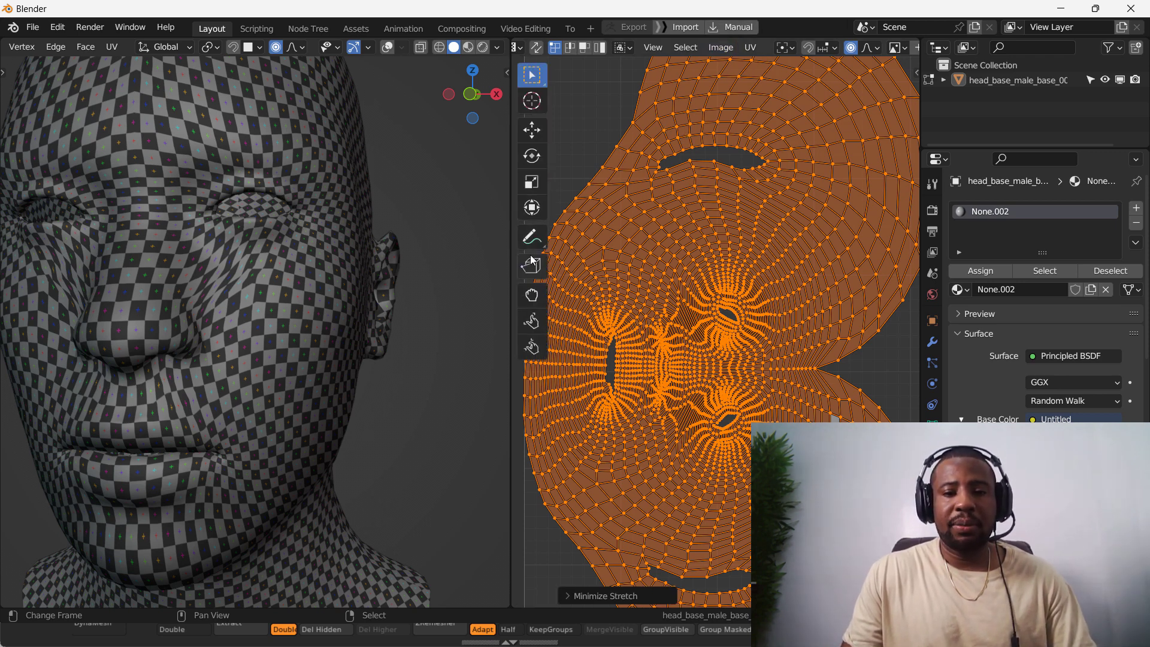
{"action": "left_click_drag", "start_coordinate": [548, 223], "coordinate": [683, 222]}
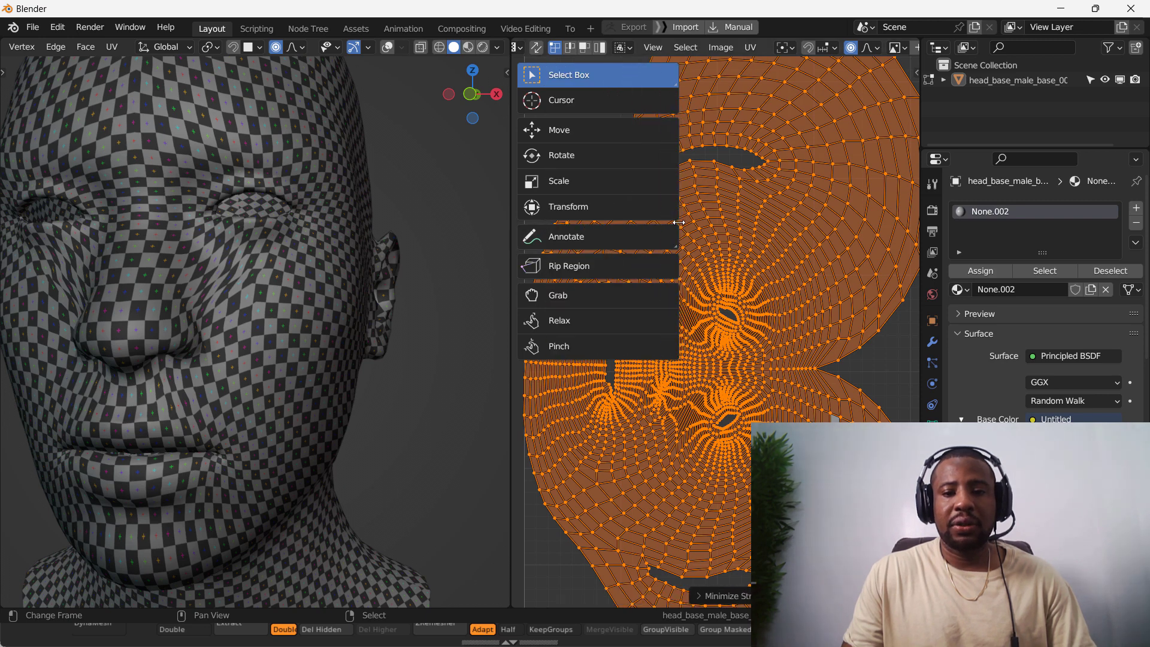
{"action": "left_click", "coordinate": [574, 295]}
{"action": "key", "text": "t"}
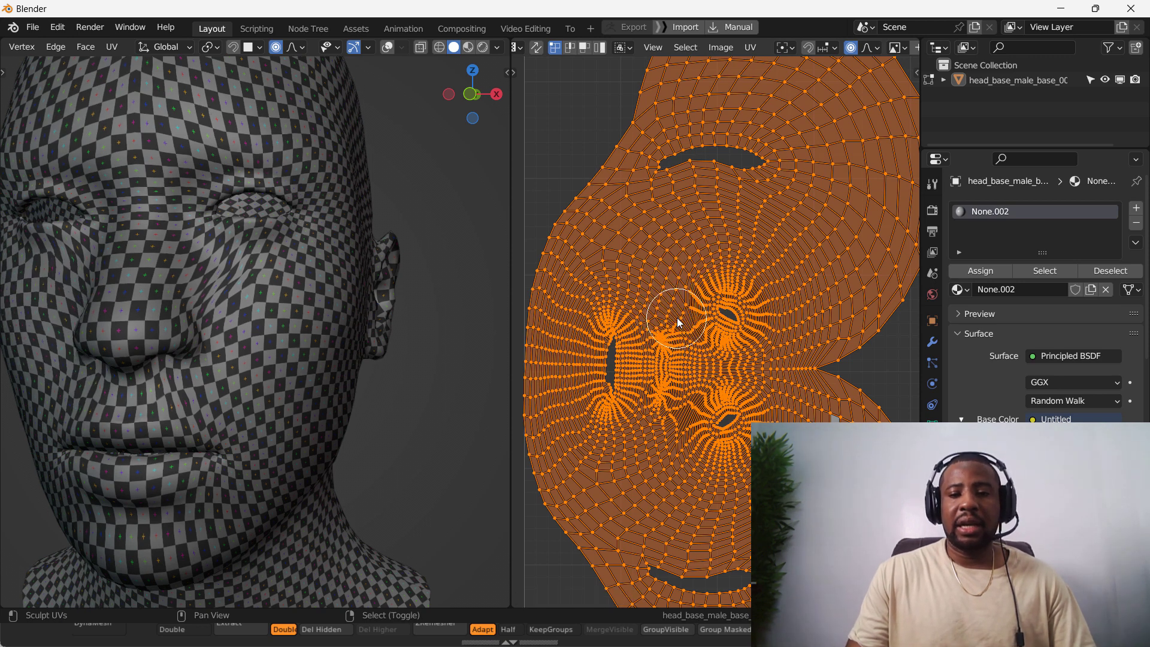
Sculpt the UVs around the nostrils and eyes with the Grab tool.
{"action": "mouse_move", "coordinate": [681, 327]}
{"action": "left_mouse_down"}
{"action": "mouse_move", "coordinate": [751, 305]}
{"action": "mouse_move", "coordinate": [726, 330]}
{"action": "mouse_move", "coordinate": [719, 419]}
{"action": "mouse_move", "coordinate": [700, 433]}
{"action": "mouse_move", "coordinate": [687, 418]}
{"action": "mouse_move", "coordinate": [687, 429]}
{"action": "mouse_move", "coordinate": [675, 366]}
{"action": "mouse_move", "coordinate": [670, 419]}
{"action": "mouse_move", "coordinate": [698, 356]}
{"action": "mouse_move", "coordinate": [731, 362]}
{"action": "mouse_move", "coordinate": [674, 337]}
{"action": "mouse_move", "coordinate": [756, 361]}
{"action": "mouse_move", "coordinate": [705, 363]}
{"action": "mouse_move", "coordinate": [742, 235]}
{"action": "mouse_move", "coordinate": [726, 393]}
{"action": "left_mouse_up"}
{"action": "mouse_move", "coordinate": [696, 448]}
{"action": "left_mouse_down"}
{"action": "mouse_move", "coordinate": [727, 384]}
{"action": "mouse_move", "coordinate": [708, 436]}
{"action": "left_mouse_up"}
{"action": "middle_click_drag", "start_coordinate": [709, 436], "coordinate": [731, 435]}
{"action": "mouse_move", "coordinate": [737, 377]}
{"action": "left_mouse_down"}
{"action": "mouse_move", "coordinate": [726, 436]}
{"action": "mouse_move", "coordinate": [709, 399]}
{"action": "mouse_move", "coordinate": [732, 415]}
{"action": "mouse_move", "coordinate": [733, 448]}
{"action": "left_mouse_up"}
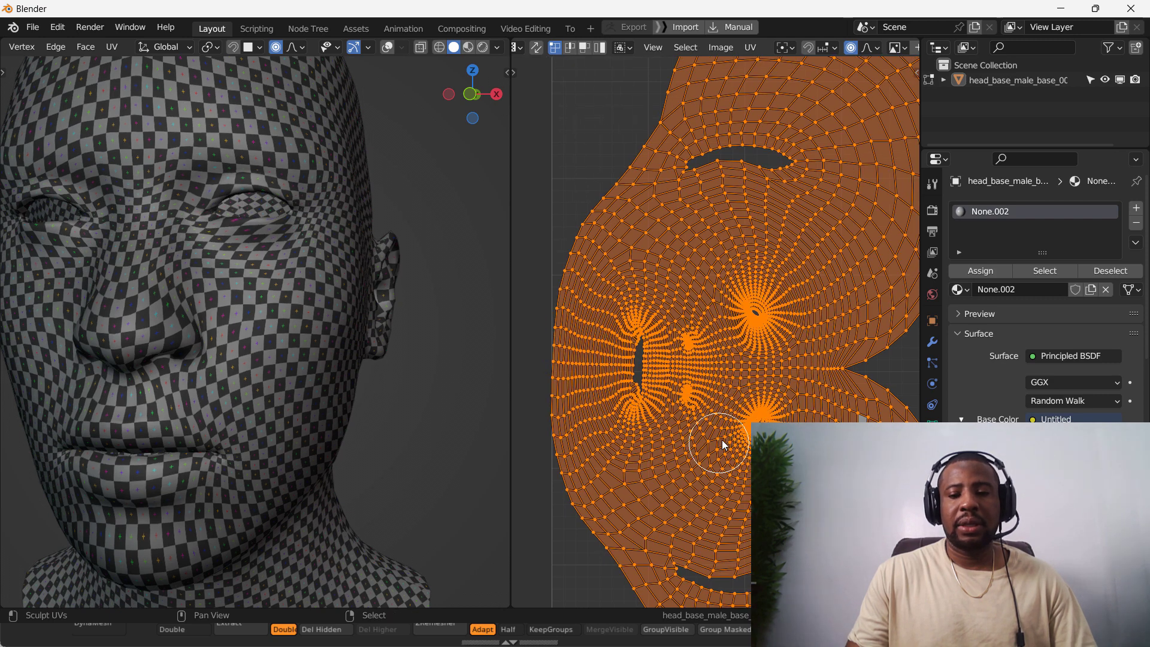
Turn on UV sync selection, select all UVs and apply Minimize Stretch.
{"action": "scroll", "coordinate": [721, 437], "scroll_direction": "up", "scroll_amount": 2}
{"action": "key", "text": "Tab"}
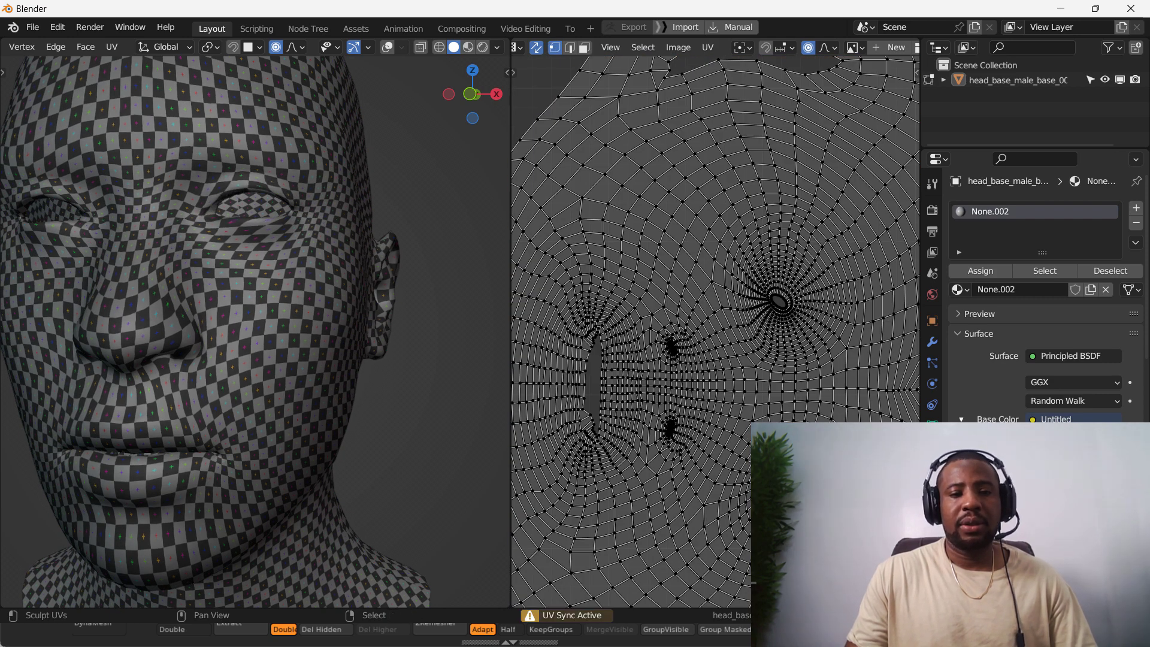
{"action": "key", "text": "a"}
{"action": "key", "text": "ctrl+v"}
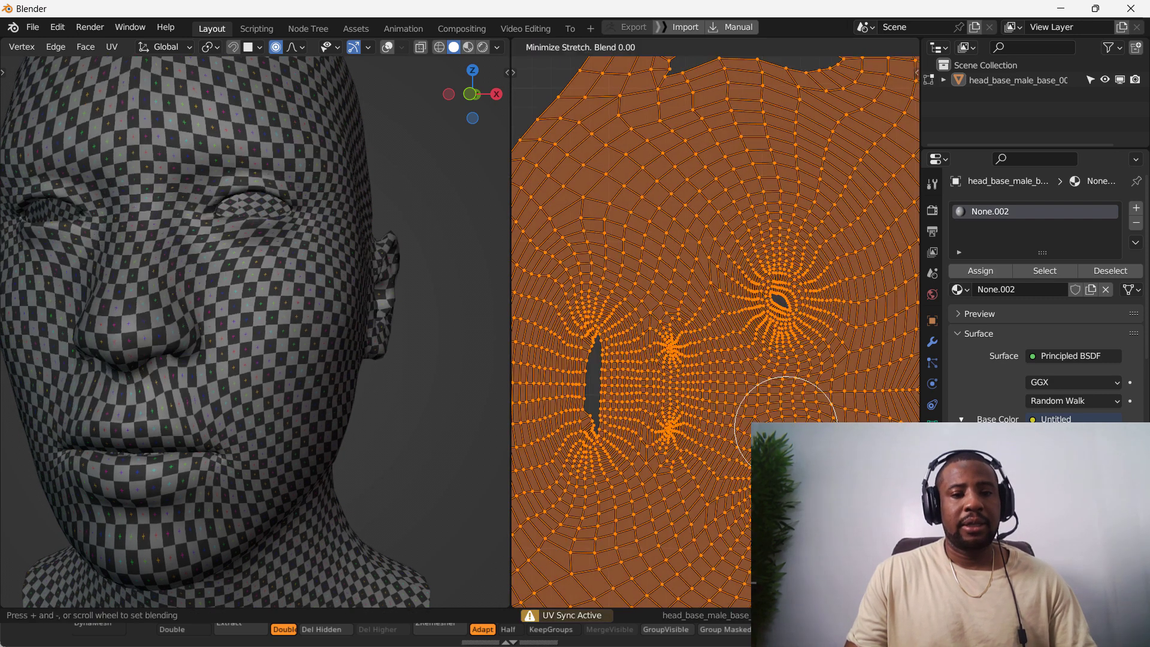
{"action": "left_click", "coordinate": [787, 432]}
{"action": "scroll", "coordinate": [790, 449], "scroll_direction": "down", "scroll_amount": 2}
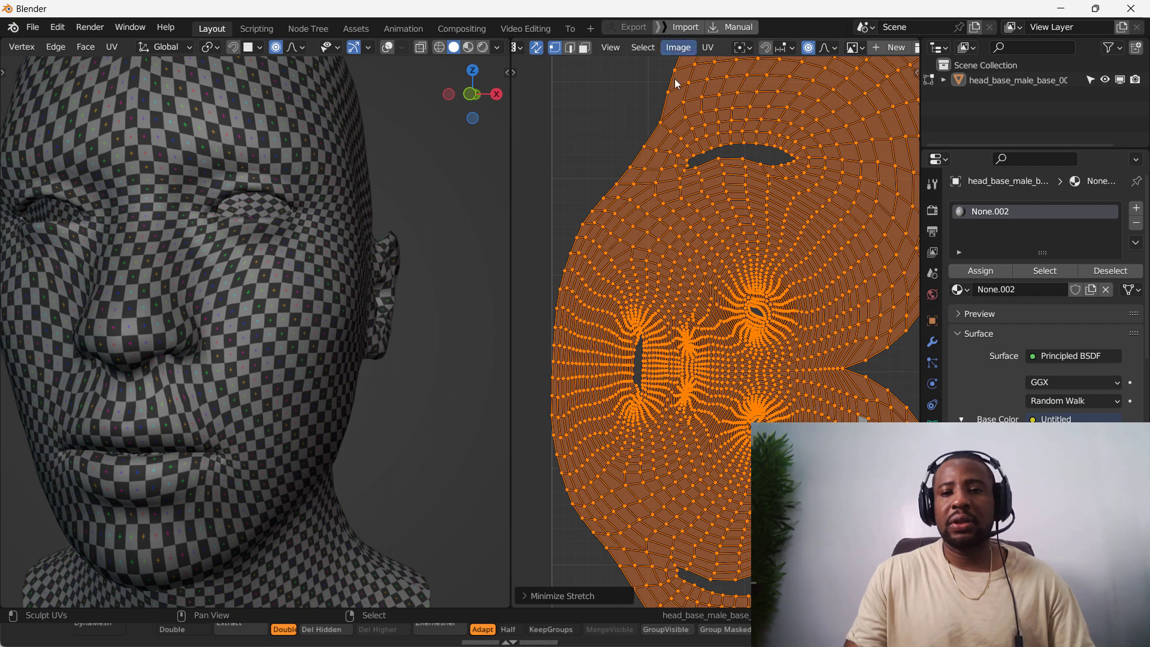
Run another Minimize Stretch pass on all the selected UVs.
{"action": "left_click", "coordinate": [708, 47]}
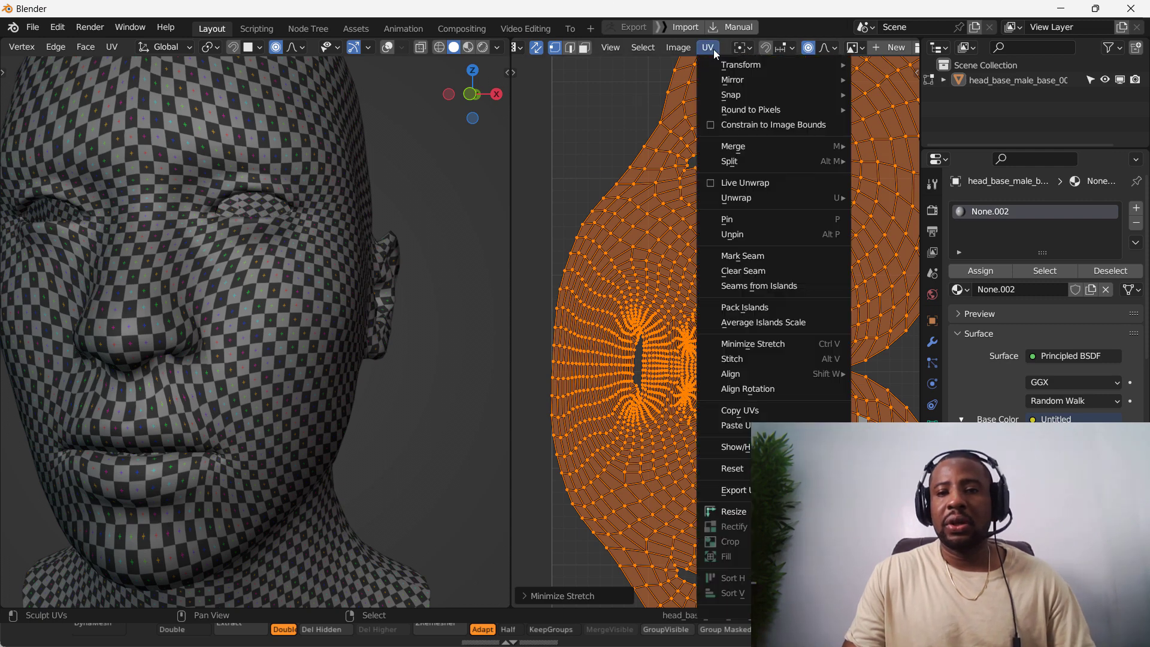
{"action": "left_click", "coordinate": [838, 353]}
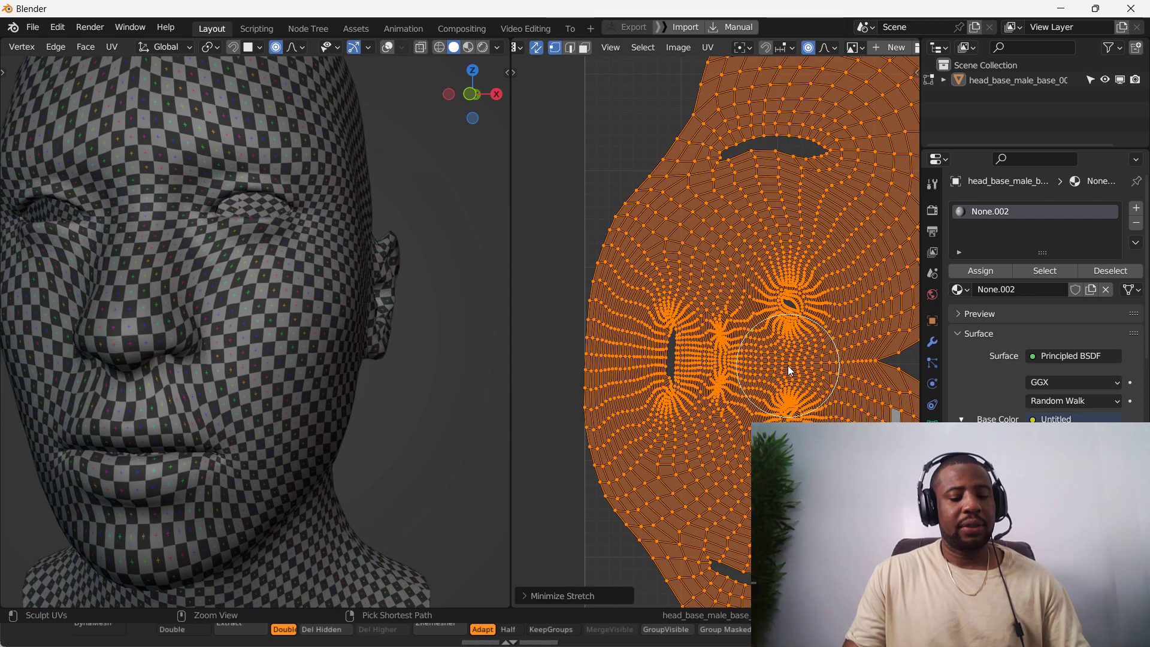
{"action": "key", "text": "ctrl+v"}
{"action": "left_click", "coordinate": [788, 365]}
Select a UV vertex on the nose midline and scale it up by about 1.33 with a proportional size of 0.11.
{"action": "scroll", "coordinate": [199, 364], "scroll_direction": "down", "scroll_amount": 5}
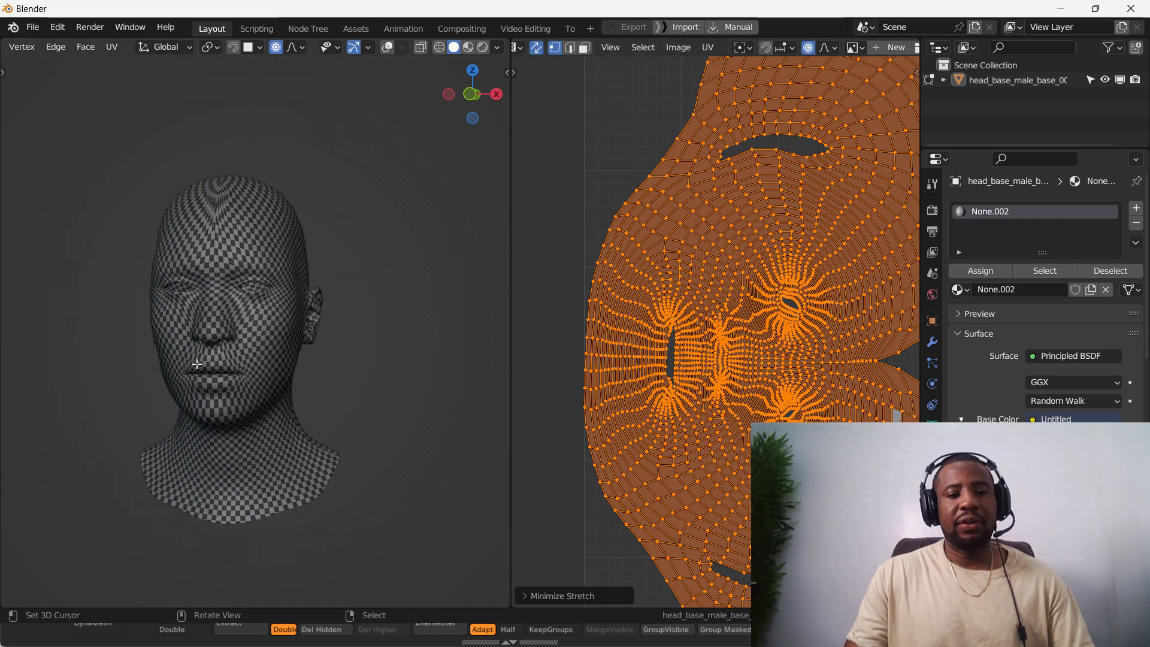
{"action": "middle_click_drag", "start_coordinate": [199, 364], "coordinate": [251, 364]}
{"action": "scroll", "coordinate": [252, 364], "scroll_direction": "up", "scroll_amount": 2}
{"action": "scroll", "coordinate": [811, 343], "scroll_direction": "up", "scroll_amount": 2}
{"action": "right_click", "coordinate": [742, 378]}
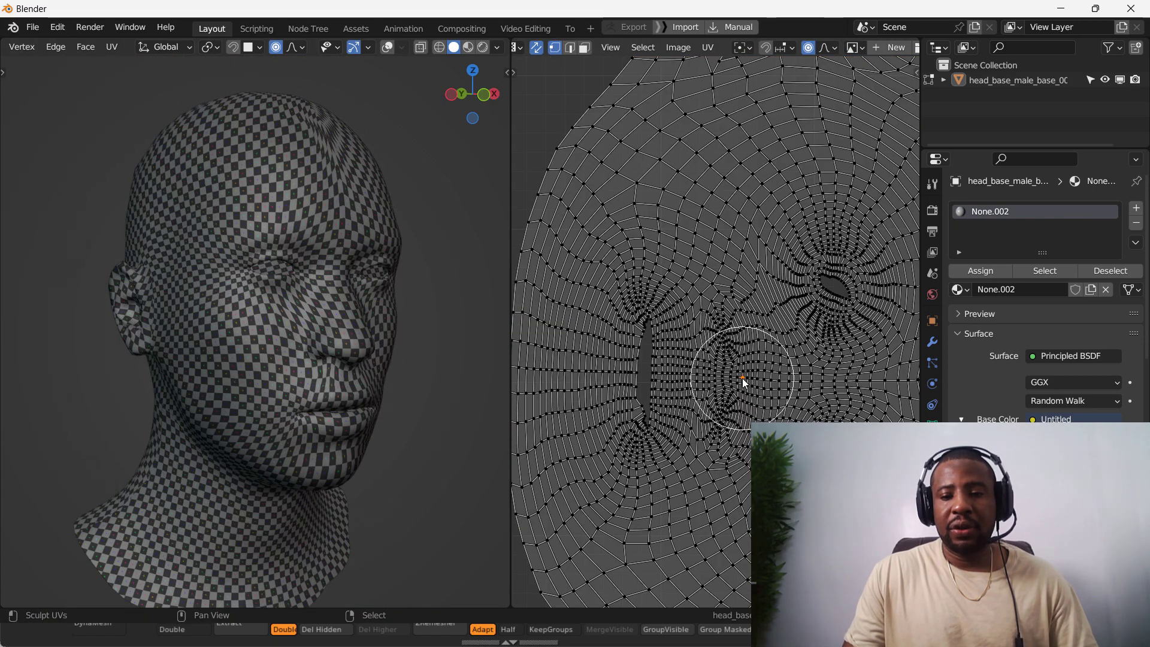
{"action": "key", "text": "s"}
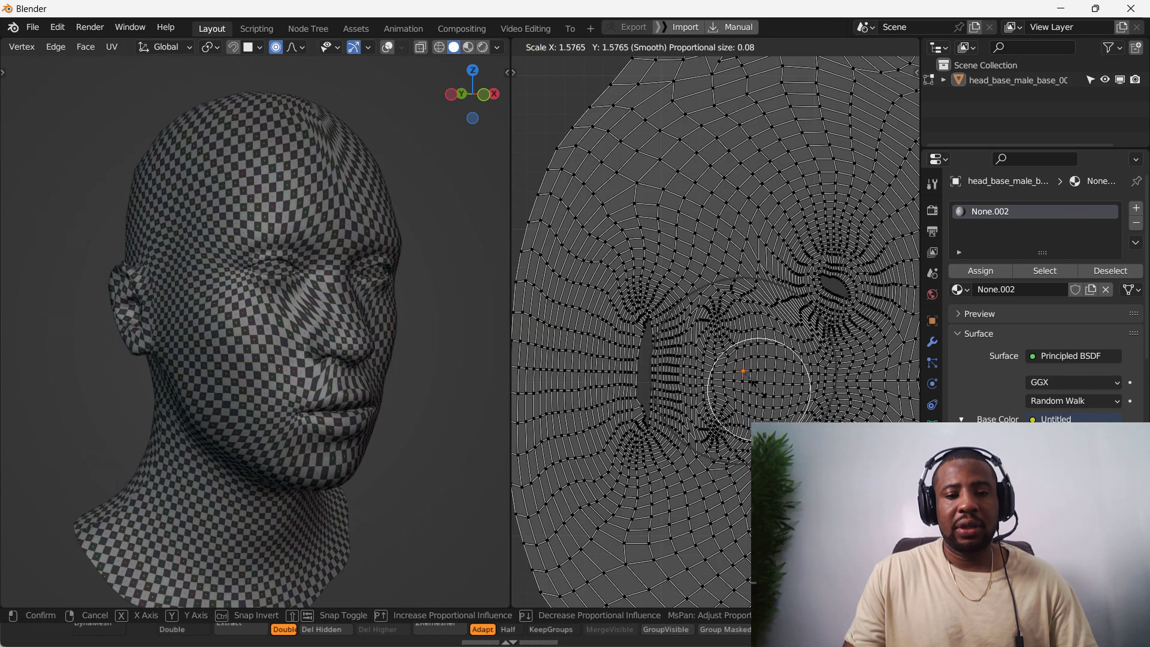
{"action": "scroll", "coordinate": [759, 390], "scroll_direction": "down", "scroll_amount": 4}
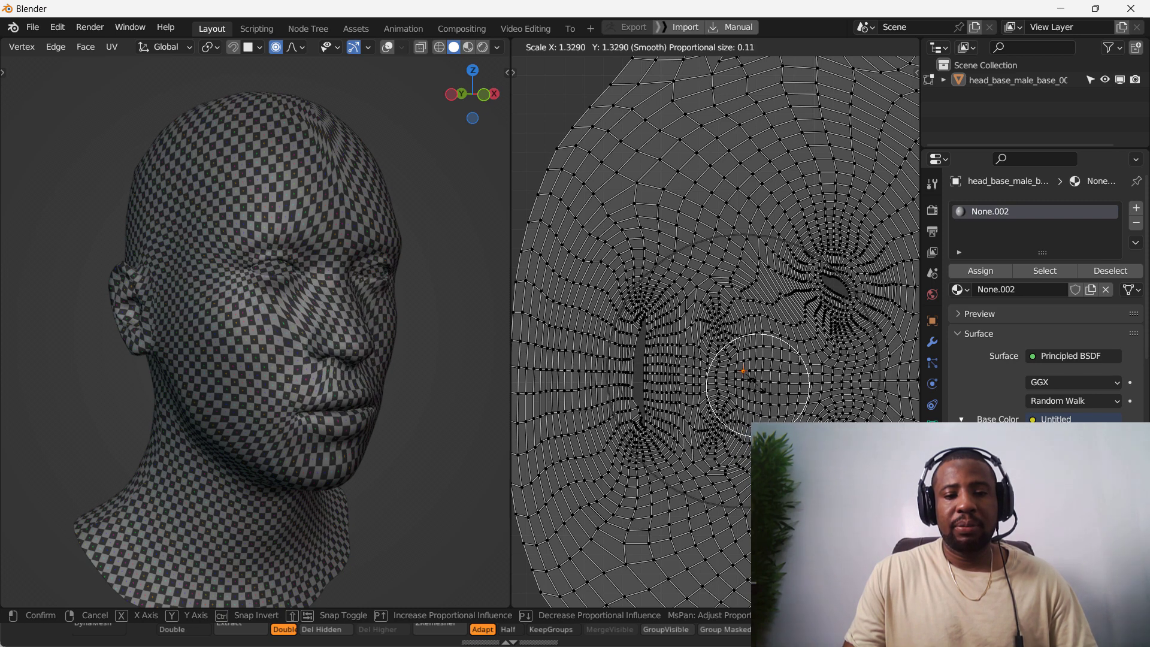
{"action": "left_click", "coordinate": [756, 386]}
Select the upper-lip UV vertex beside the mouth opening and scale up the surrounding UVs with proportional editing.
{"action": "left_click", "coordinate": [653, 365]}
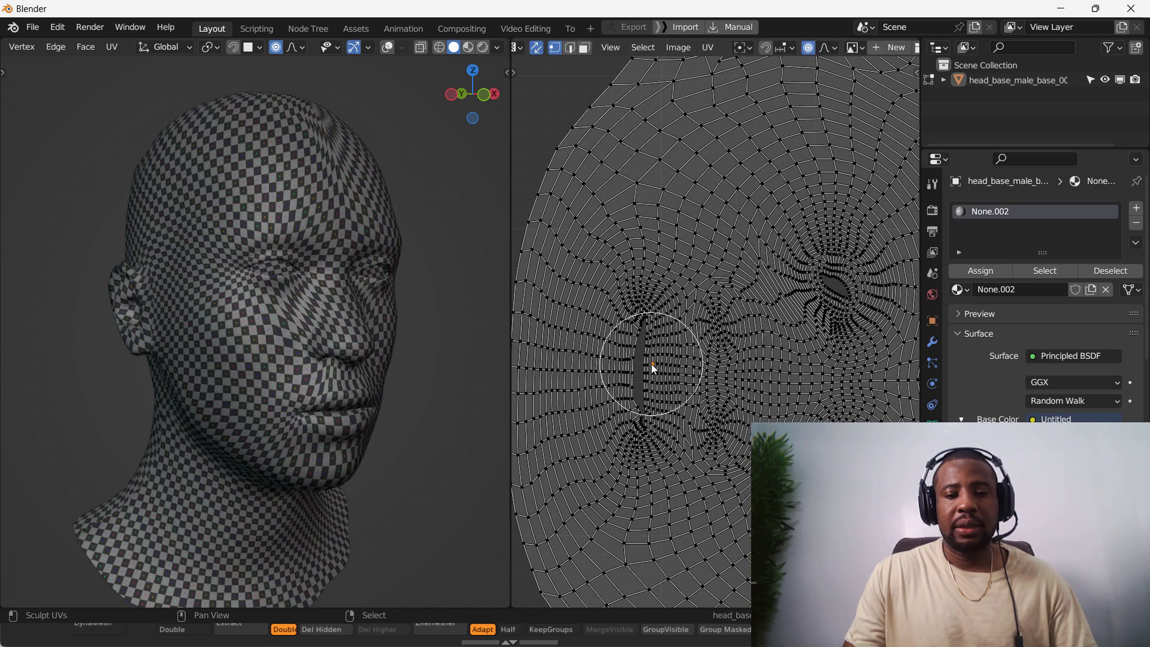
{"action": "key", "text": "s"}
{"action": "left_click", "coordinate": [679, 374]}
Select all UVs, apply Minimize Stretch to the enlarged mouth area and check the face from the front.
{"action": "key", "text": "a"}
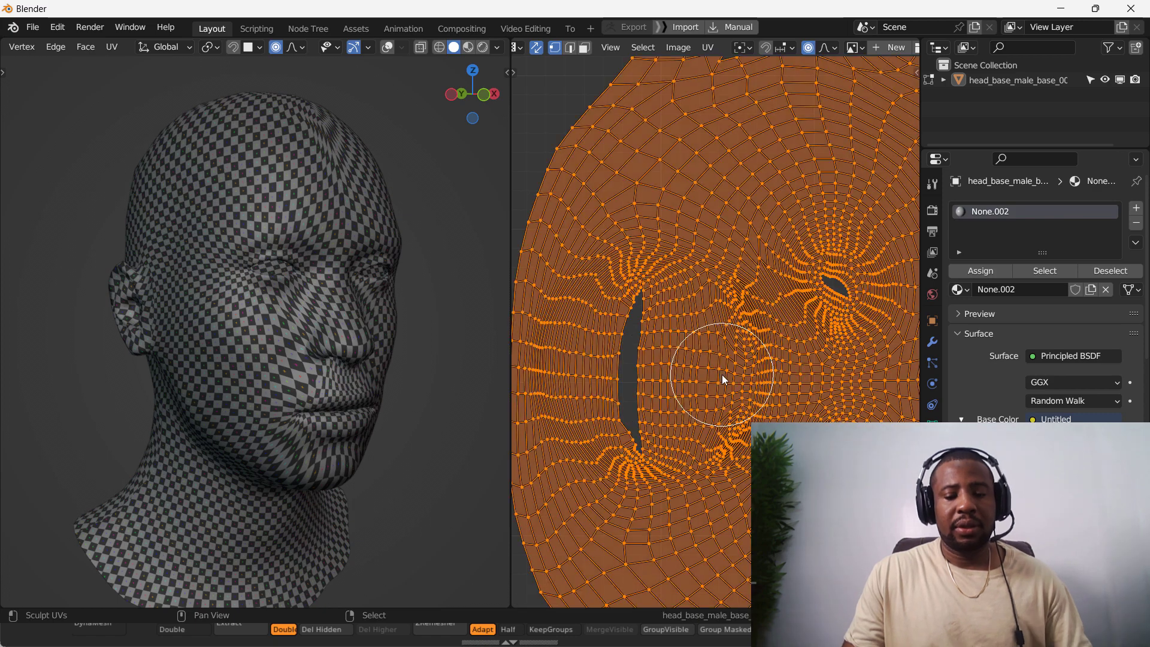
{"action": "key", "text": "ctrl+v"}
{"action": "left_click", "coordinate": [721, 375]}
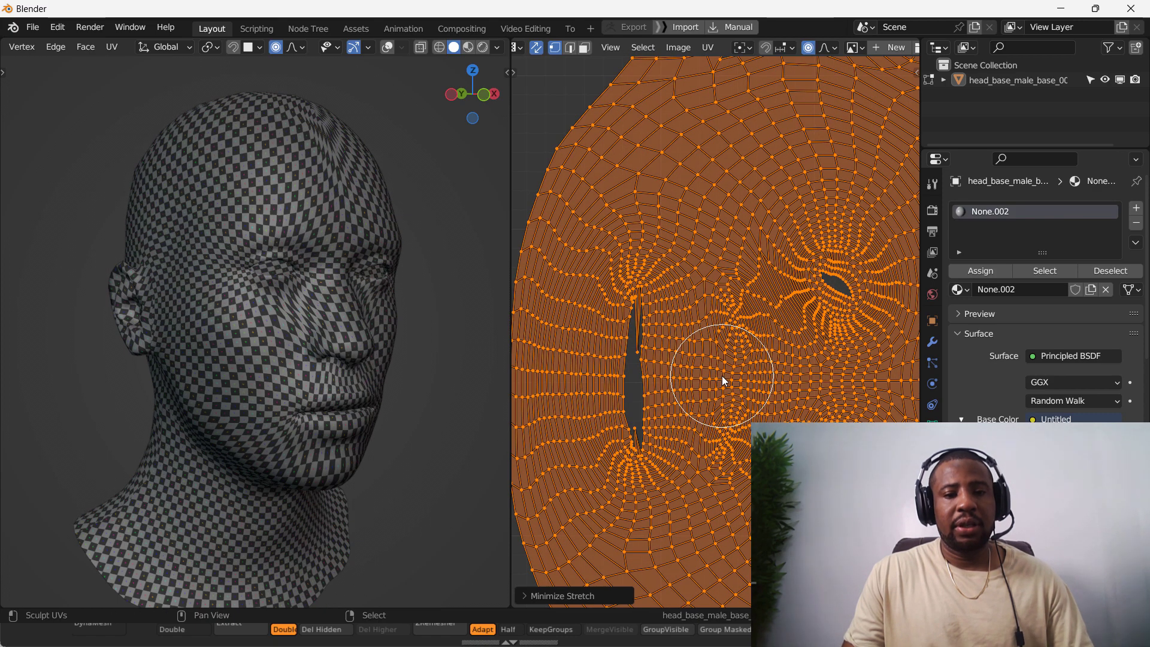
{"action": "scroll", "coordinate": [723, 376], "scroll_direction": "down", "scroll_amount": 3}
{"action": "middle_click_drag", "start_coordinate": [408, 347], "coordinate": [347, 351]}
{"action": "scroll", "coordinate": [356, 351], "scroll_direction": "up", "scroll_amount": 3}
{"action": "key", "text": "KP_1"}
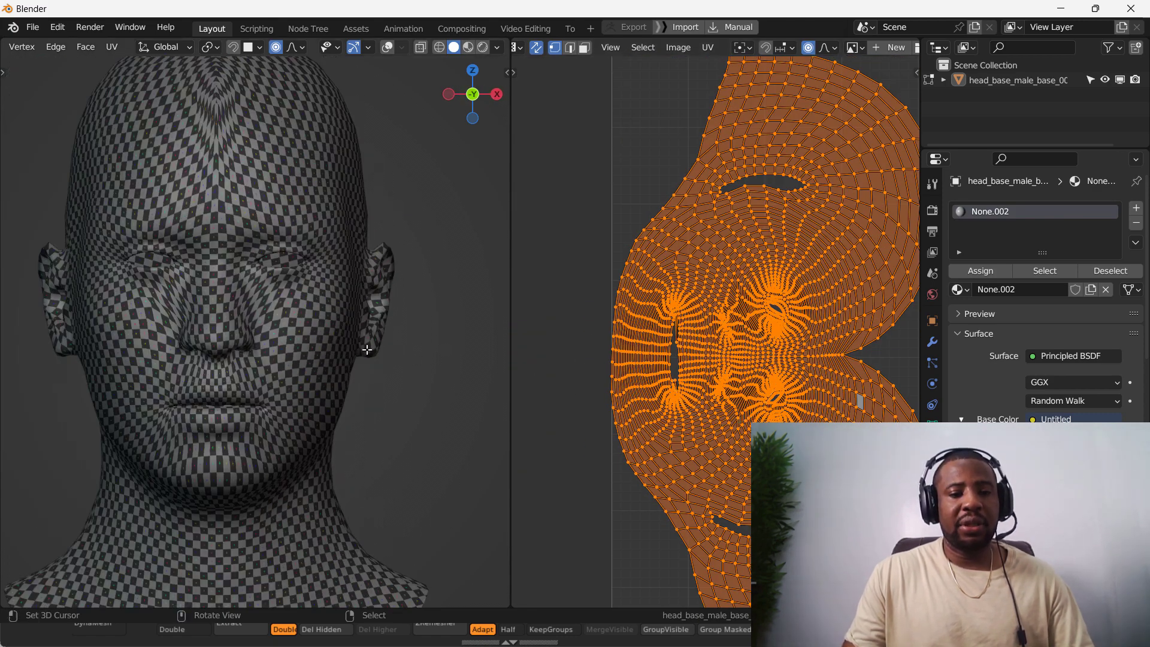
Adjust the UVs between the nostril and the eye with the Grab tool and apply Minimize Stretch to all UVs.
{"action": "scroll", "coordinate": [810, 432], "scroll_direction": "up", "scroll_amount": 6}
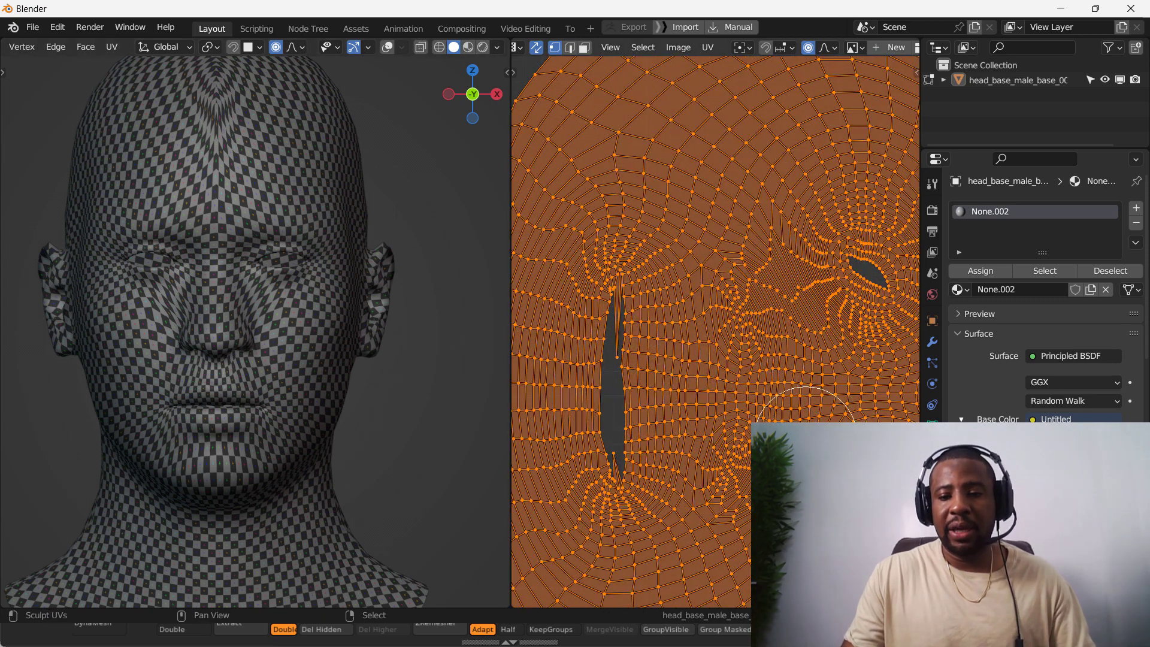
{"action": "mouse_move", "coordinate": [810, 436]}
{"action": "left_mouse_down"}
{"action": "mouse_move", "coordinate": [776, 510]}
{"action": "mouse_move", "coordinate": [816, 443]}
{"action": "mouse_move", "coordinate": [778, 508]}
{"action": "mouse_move", "coordinate": [796, 479]}
{"action": "left_mouse_up"}
{"action": "key", "text": "ctrl+z"}
{"action": "mouse_move", "coordinate": [819, 352]}
{"action": "left_mouse_down"}
{"action": "mouse_move", "coordinate": [832, 344]}
{"action": "mouse_move", "coordinate": [780, 268]}
{"action": "mouse_move", "coordinate": [803, 326]}
{"action": "mouse_move", "coordinate": [778, 325]}
{"action": "left_mouse_up"}
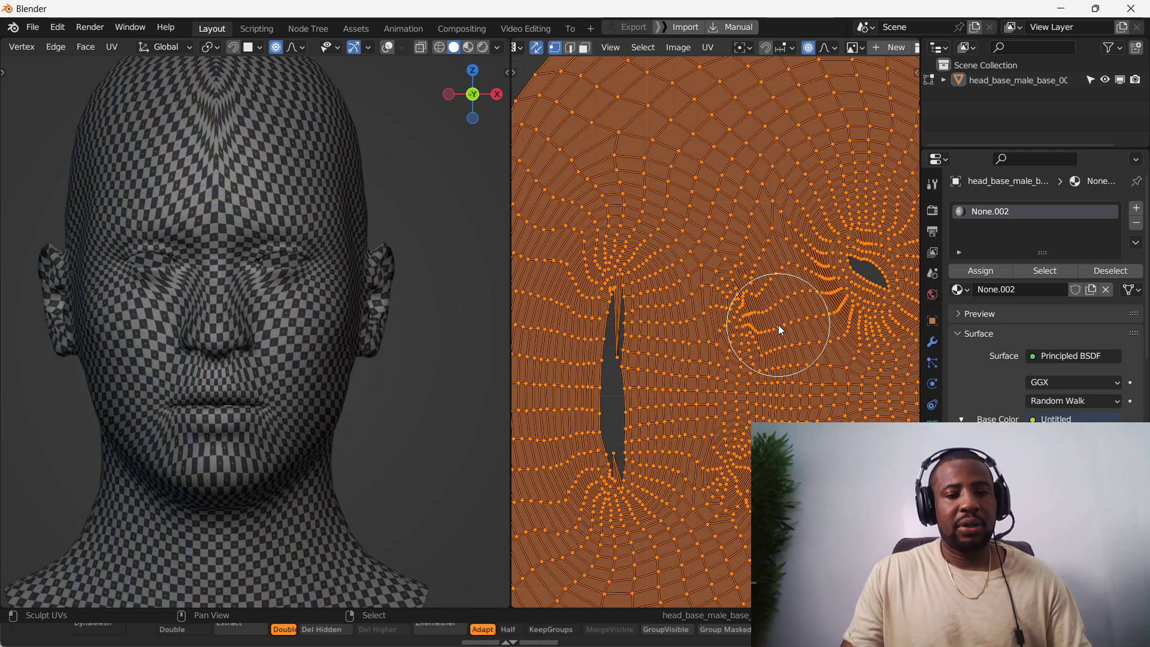
{"action": "key", "text": "ctrl+v"}
{"action": "left_click", "coordinate": [778, 325]}
Check the checker pattern around the cheek and eye up close and return to Object Mode.
{"action": "scroll", "coordinate": [719, 333], "scroll_direction": "down", "scroll_amount": 3}
{"action": "middle_click_drag", "start_coordinate": [318, 410], "coordinate": [296, 400]}
{"action": "scroll", "coordinate": [227, 410], "scroll_direction": "down", "scroll_amount": 3}
{"action": "scroll", "coordinate": [279, 403], "scroll_direction": "up", "scroll_amount": 2}
{"action": "scroll", "coordinate": [296, 401], "scroll_direction": "up", "scroll_amount": 4}
{"action": "key", "text": "Tab"}
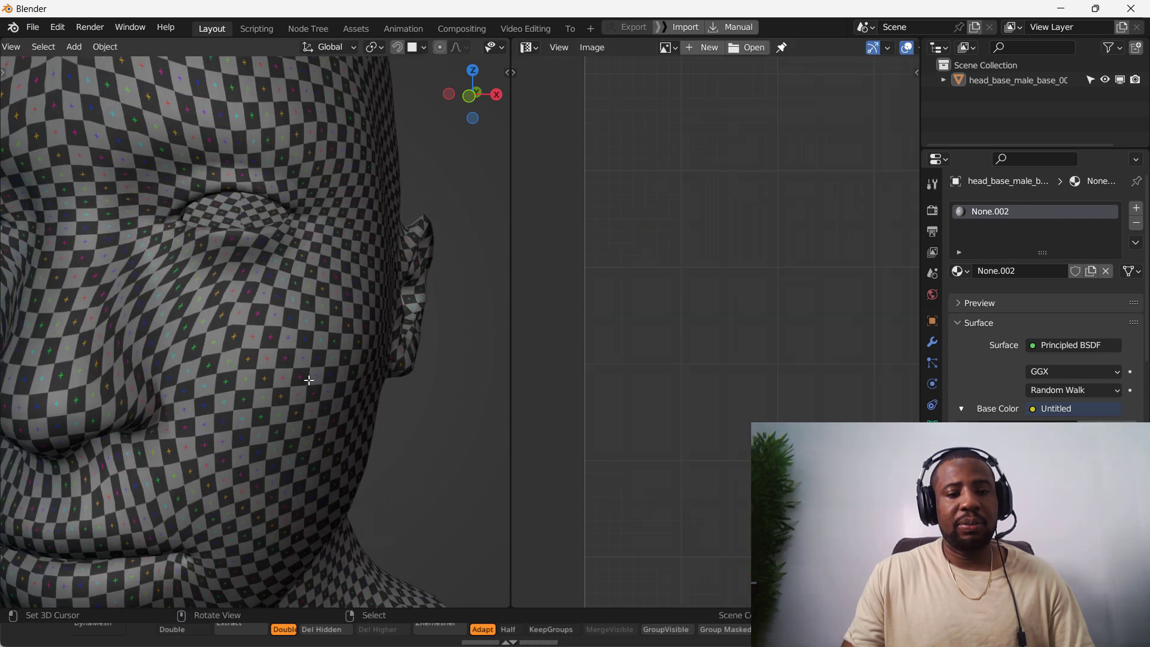
Enter Edit Mode, turn off UV sync selection and apply Minimize Stretch to all of the head's UVs.
{"action": "key", "text": "Tab"}
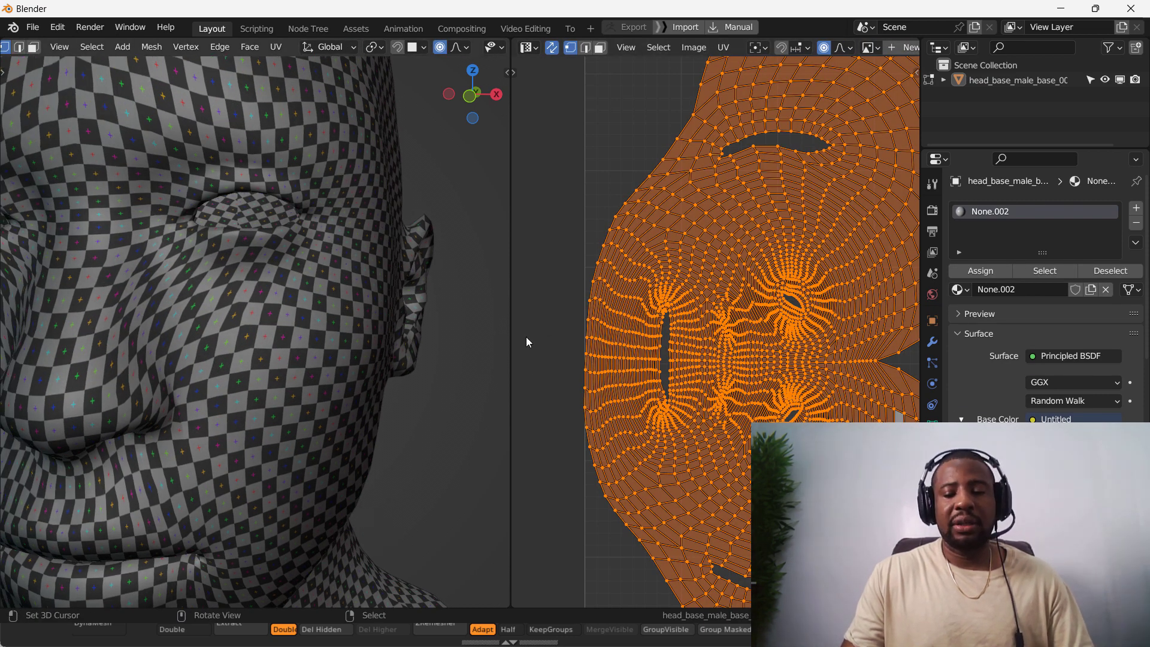
{"action": "key", "text": "ctrl+Tab"}
{"action": "scroll", "coordinate": [792, 351], "scroll_direction": "up", "scroll_amount": 1}
{"action": "mouse_move", "coordinate": [825, 348]}
{"action": "left_mouse_down"}
{"action": "mouse_move", "coordinate": [779, 328]}
{"action": "mouse_move", "coordinate": [777, 346]}
{"action": "left_mouse_up"}
{"action": "scroll", "coordinate": [786, 376], "scroll_direction": "down", "scroll_amount": 2}
{"action": "middle_click_drag", "start_coordinate": [198, 363], "coordinate": [173, 360], "text": "alt"}
{"action": "scroll", "coordinate": [173, 360], "scroll_direction": "down", "scroll_amount": 3}
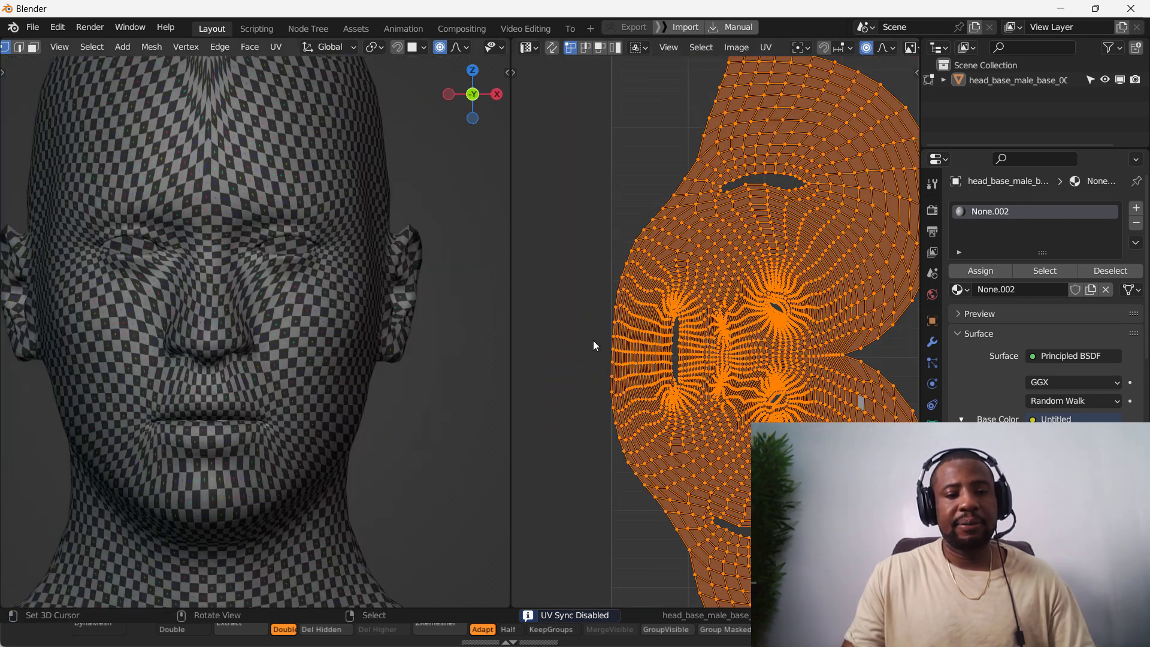
{"action": "key", "text": "ctrl+v"}
{"action": "left_click", "coordinate": [780, 361]}
{"action": "scroll", "coordinate": [767, 415], "scroll_direction": "down", "scroll_amount": 3}
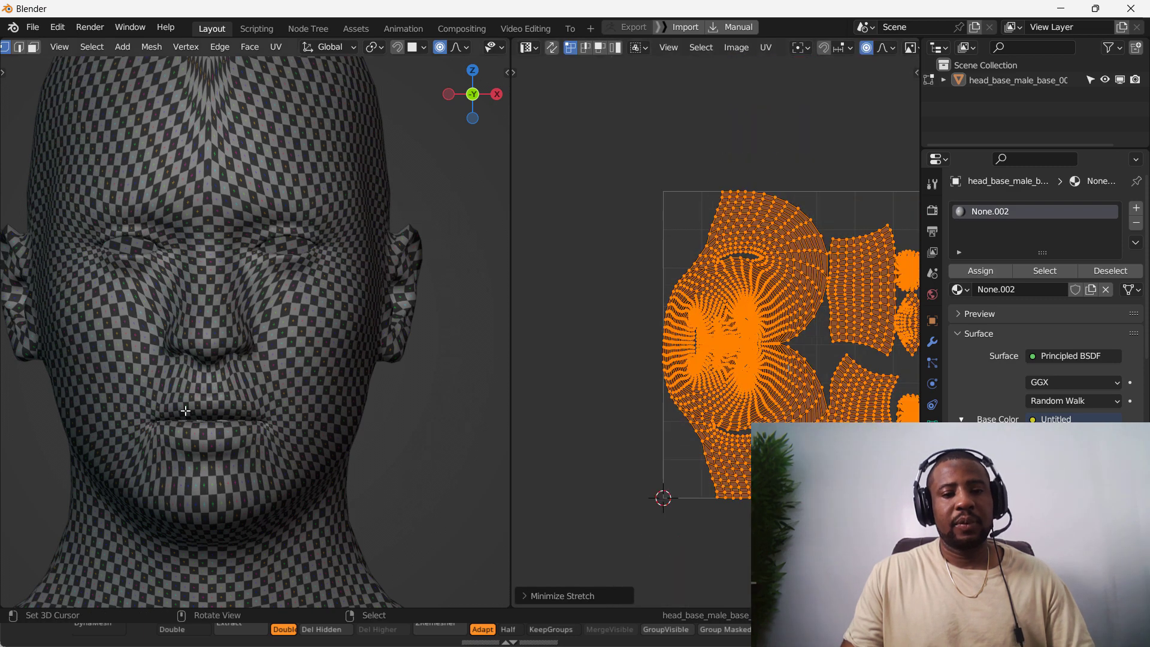
Select the linked faces of one ear up to its seam and hide the rest of the head.
{"action": "scroll", "coordinate": [257, 410], "scroll_direction": "down", "scroll_amount": 3}
{"action": "middle_click_drag", "start_coordinate": [257, 411], "coordinate": [350, 362]}
{"action": "scroll", "coordinate": [176, 346], "scroll_direction": "up", "scroll_amount": 4}
{"action": "key", "text": "alt+a"}
{"action": "scroll", "coordinate": [176, 346], "scroll_direction": "up", "scroll_amount": 4}
{"action": "scroll", "coordinate": [175, 346], "scroll_direction": "down", "scroll_amount": 4}
{"action": "scroll", "coordinate": [175, 350], "scroll_direction": "up", "scroll_amount": 2}
{"action": "middle_click_drag", "start_coordinate": [214, 343], "coordinate": [259, 329]}
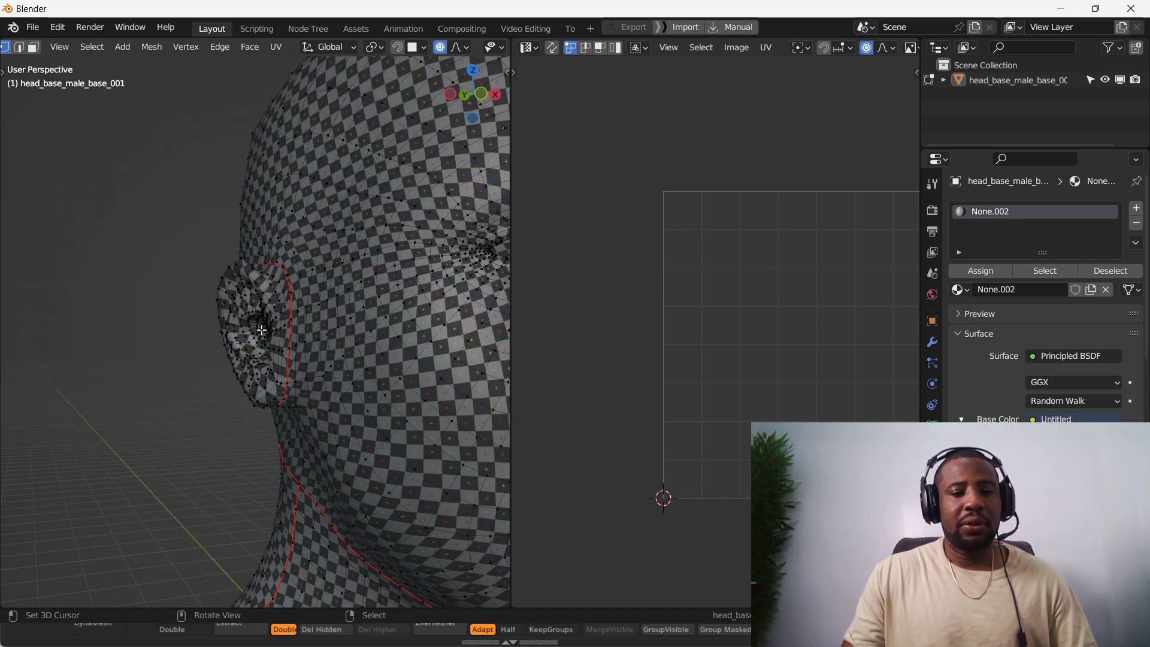
{"action": "key", "text": "a"}
{"action": "scroll", "coordinate": [264, 339], "scroll_direction": "up", "scroll_amount": 2}
{"action": "key", "text": "alt+a"}
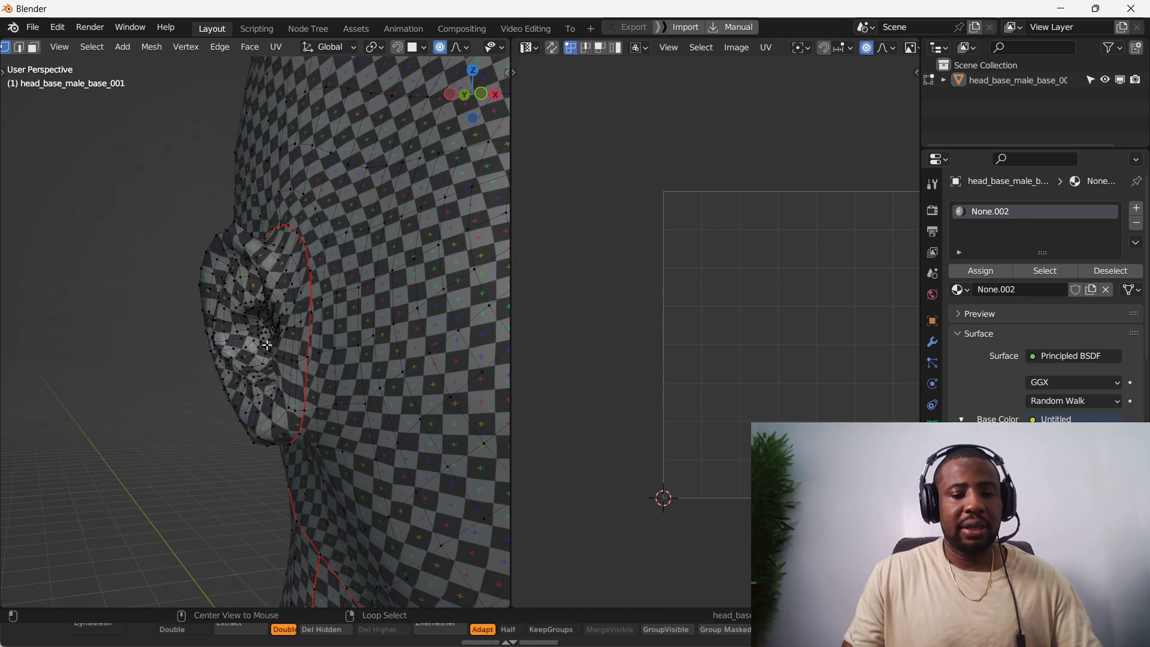
{"action": "key", "text": "l"}
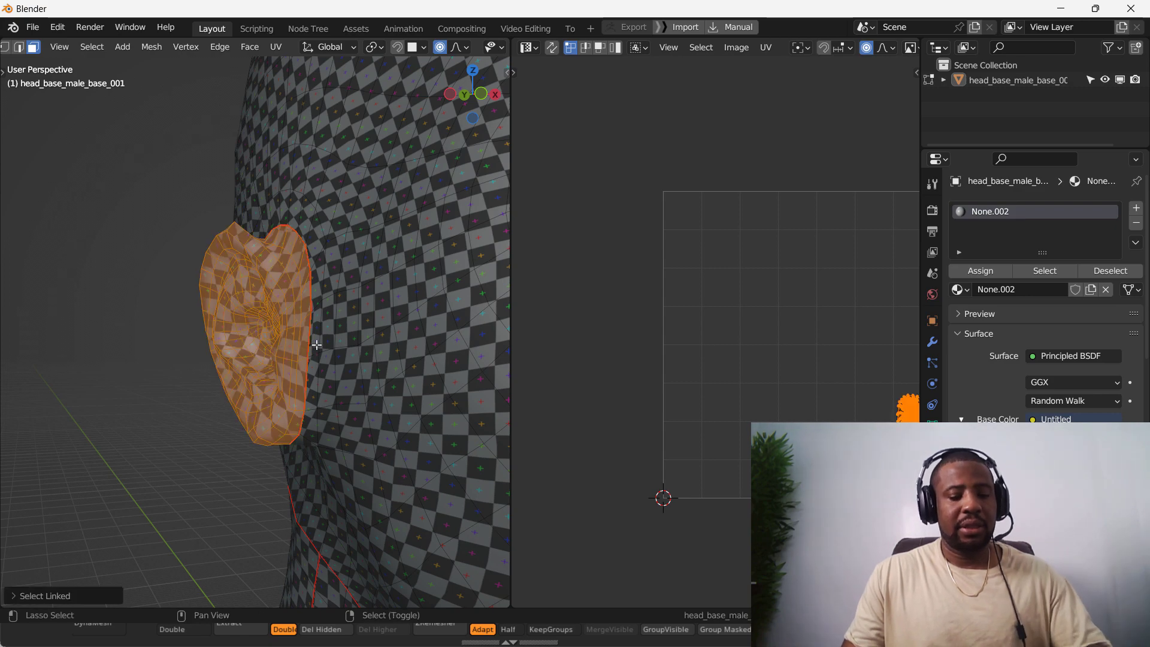
{"action": "key", "text": "shift+h"}
Mark a seam on the isolated ear along the edge path from its outer border in towards the ear canal.
{"action": "middle_click_drag", "start_coordinate": [339, 337], "coordinate": [422, 364]}
{"action": "key", "text": "alt+a"}
{"action": "key", "text": "2"}
{"action": "middle_click_drag", "start_coordinate": [430, 322], "coordinate": [281, 178]}
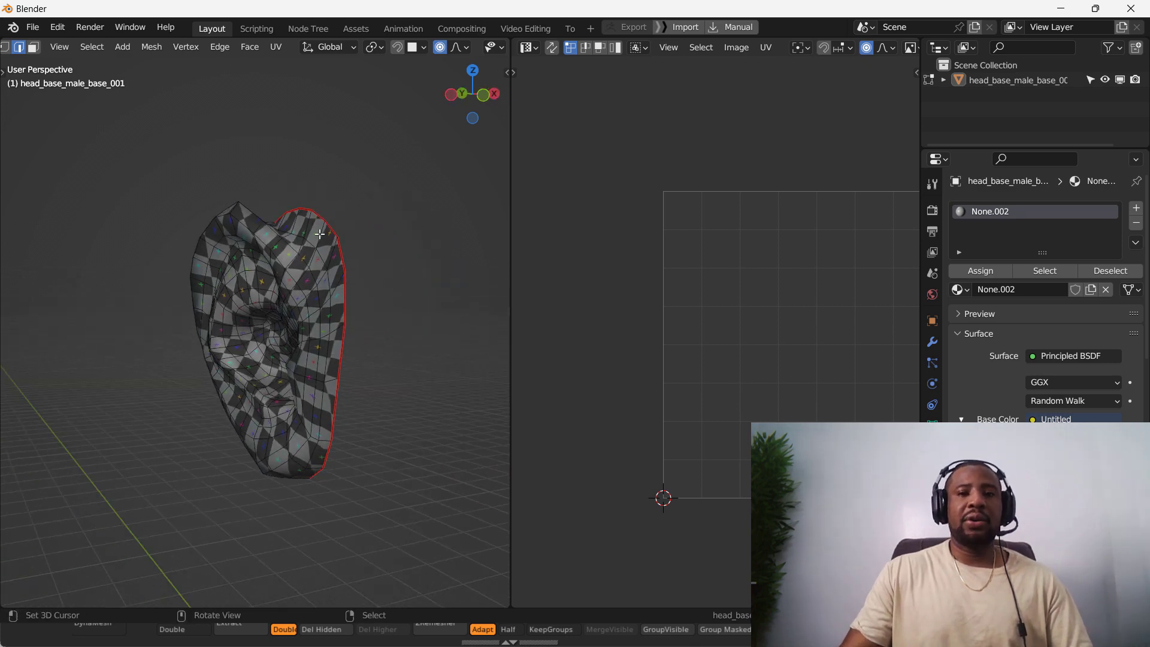
{"action": "middle_click_drag", "start_coordinate": [240, 335], "coordinate": [286, 345]}
{"action": "scroll", "coordinate": [286, 345], "scroll_direction": "up", "scroll_amount": 2}
{"action": "middle_click_drag", "start_coordinate": [466, 339], "coordinate": [388, 336], "text": "shift"}
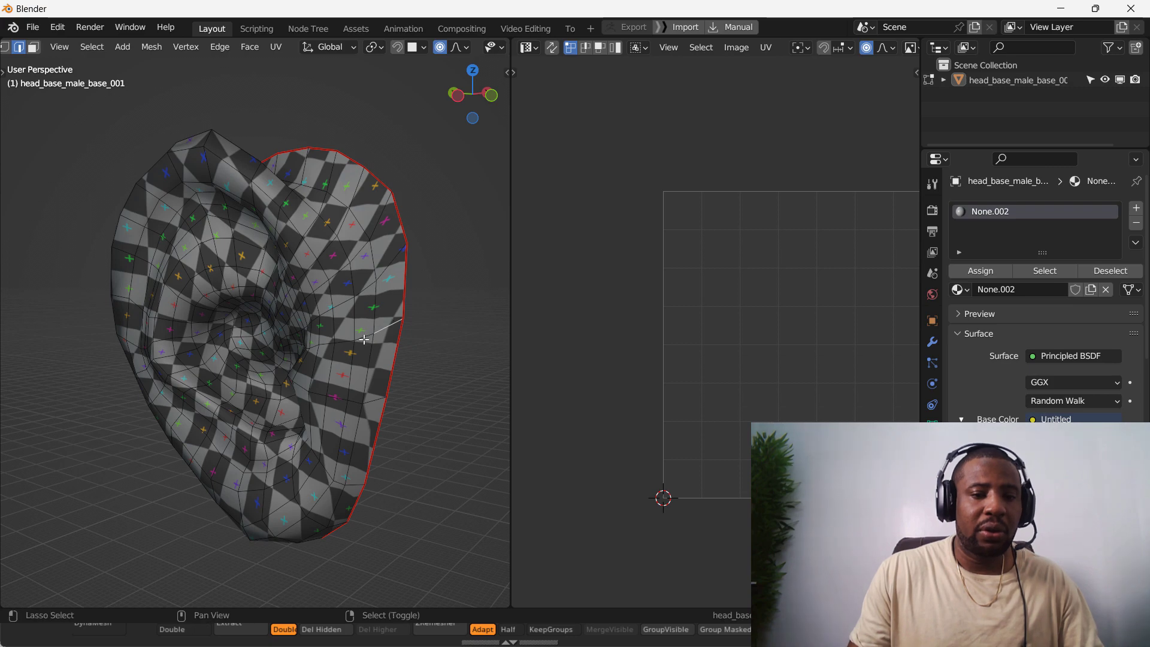
{"action": "middle_click_drag", "start_coordinate": [330, 367], "coordinate": [385, 348]}
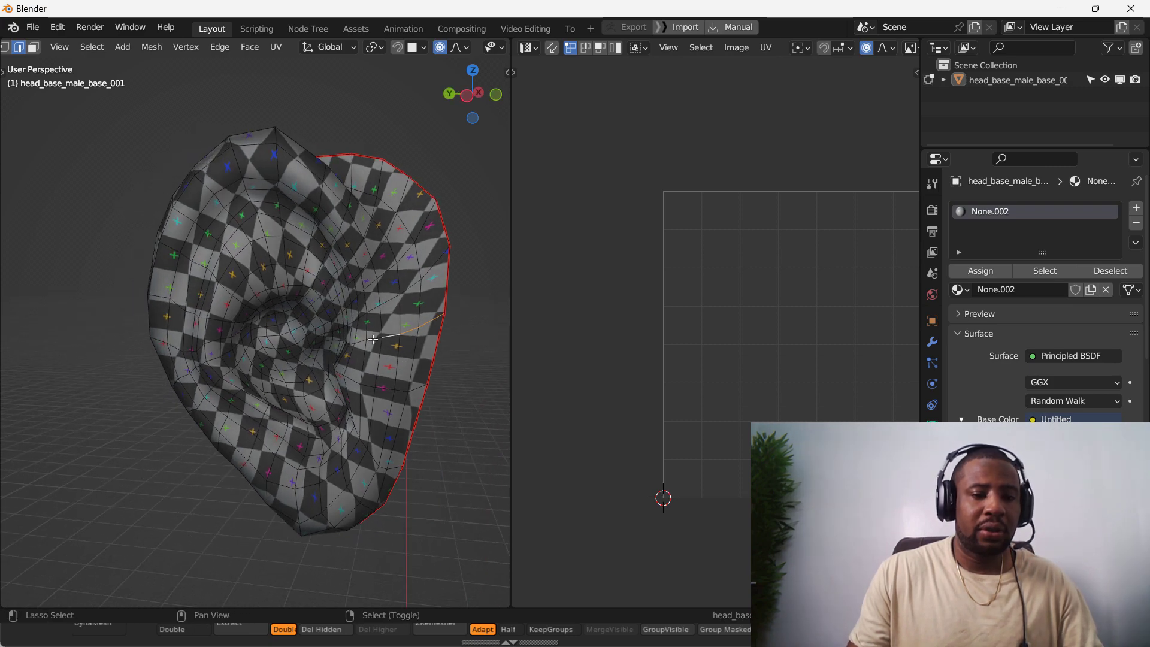
{"action": "scroll", "coordinate": [347, 346], "scroll_direction": "up", "scroll_amount": 4}
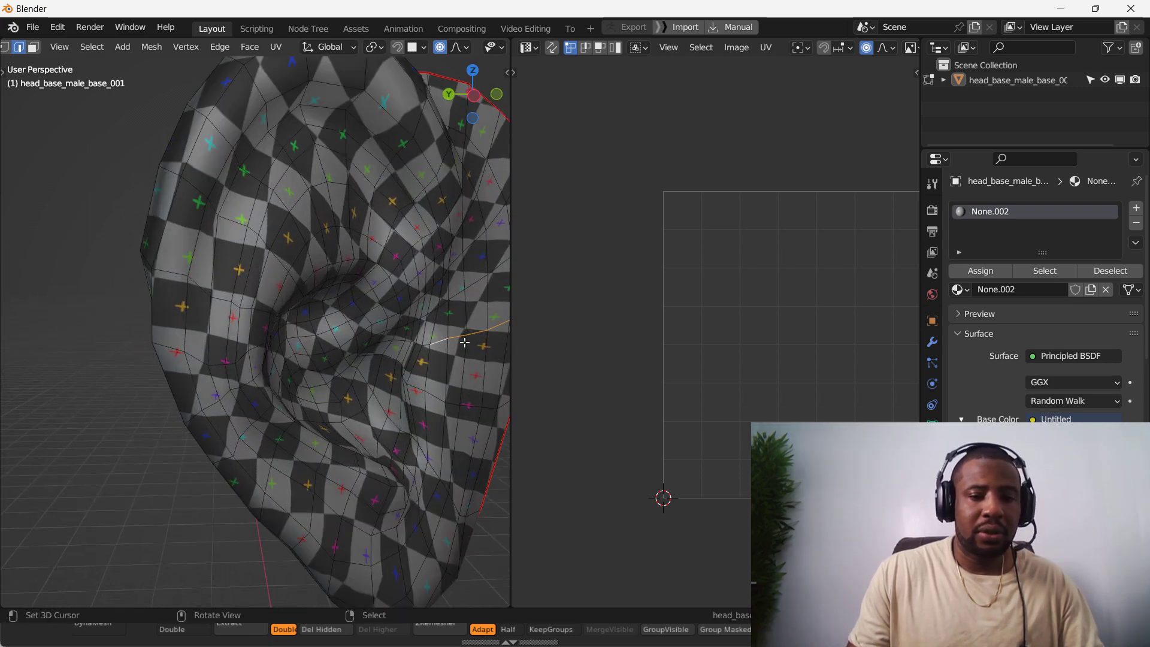
{"action": "scroll", "coordinate": [478, 330], "scroll_direction": "down", "scroll_amount": 4}
{"action": "middle_click_drag", "start_coordinate": [420, 325], "coordinate": [386, 314]}
{"action": "key", "text": "ctrl+e"}
{"action": "left_click", "coordinate": [386, 311]}
Try unwrapping the whole isolated ear with the added seam, and undo the unwrap.
{"action": "key", "text": "a"}
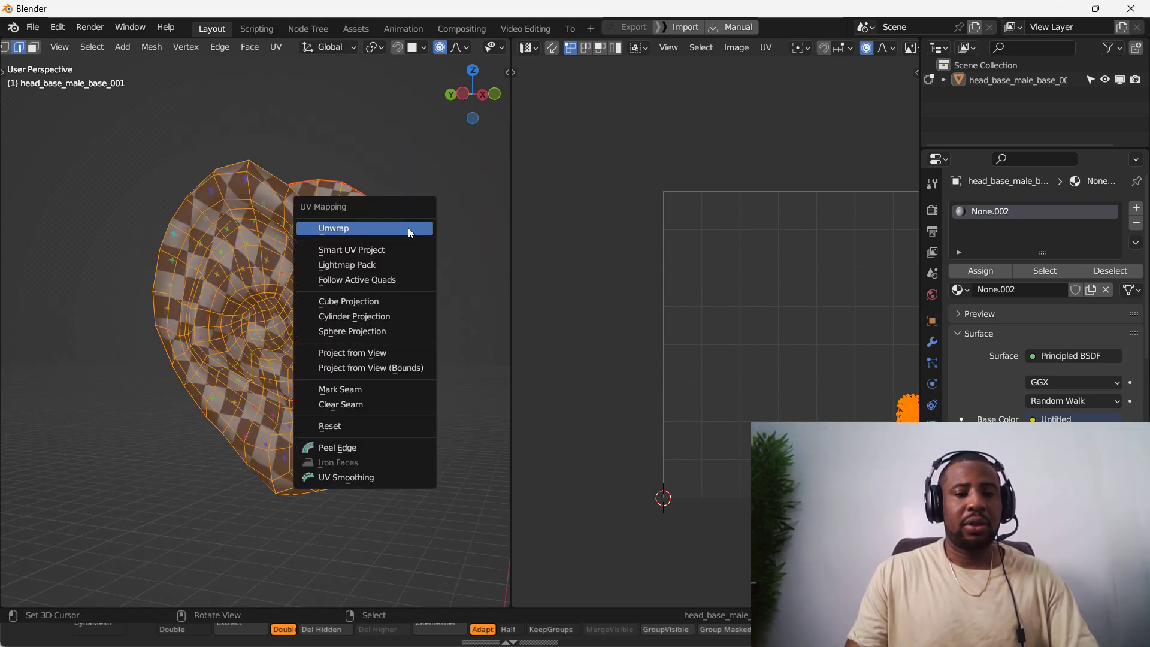
{"action": "key", "text": "u"}
{"action": "left_click", "coordinate": [408, 228]}
{"action": "scroll", "coordinate": [387, 357], "scroll_direction": "up", "scroll_amount": 3}
{"action": "middle_click_drag", "start_coordinate": [401, 343], "coordinate": [366, 331]}
{"action": "key", "text": "ctrl+z"}
{"action": "scroll", "coordinate": [720, 327], "scroll_direction": "down", "scroll_amount": 2}
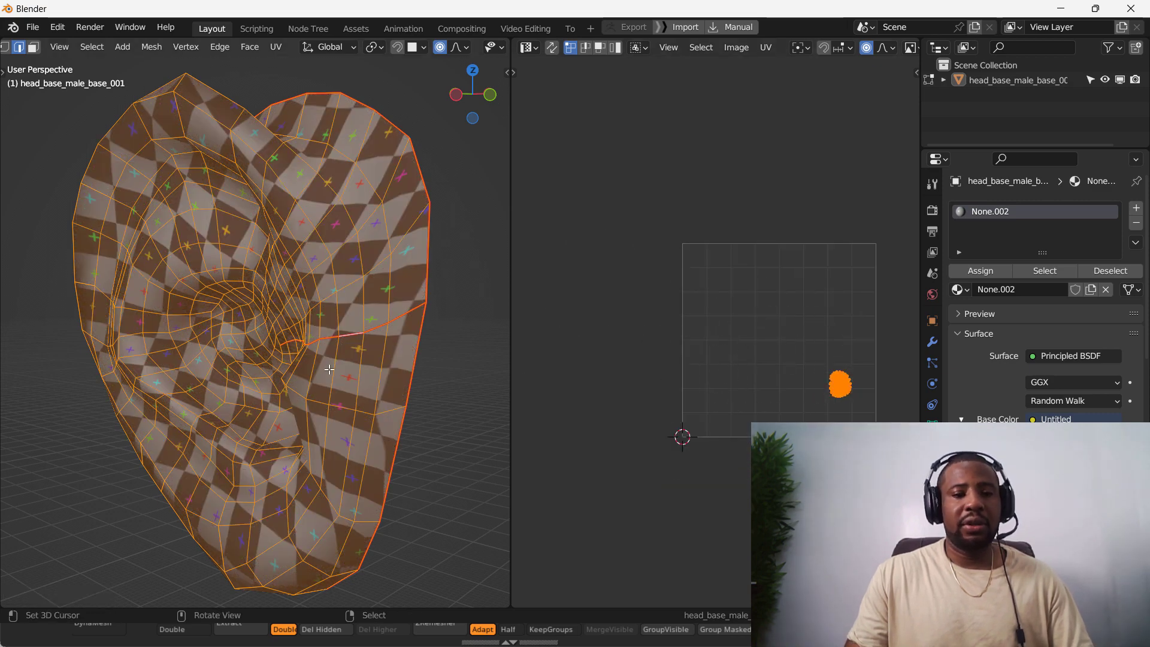
Reveal the hidden mesh and isolate the linked faces of the opposite ear.
{"action": "scroll", "coordinate": [335, 338], "scroll_direction": "down", "scroll_amount": 1}
{"action": "middle_click_drag", "start_coordinate": [358, 345], "coordinate": [291, 349]}
{"action": "scroll", "coordinate": [314, 354], "scroll_direction": "down", "scroll_amount": 3}
{"action": "key", "text": "alt+h"}
{"action": "key", "text": "alt+a"}
{"action": "key", "text": "l"}
{"action": "key", "text": "shift+h"}
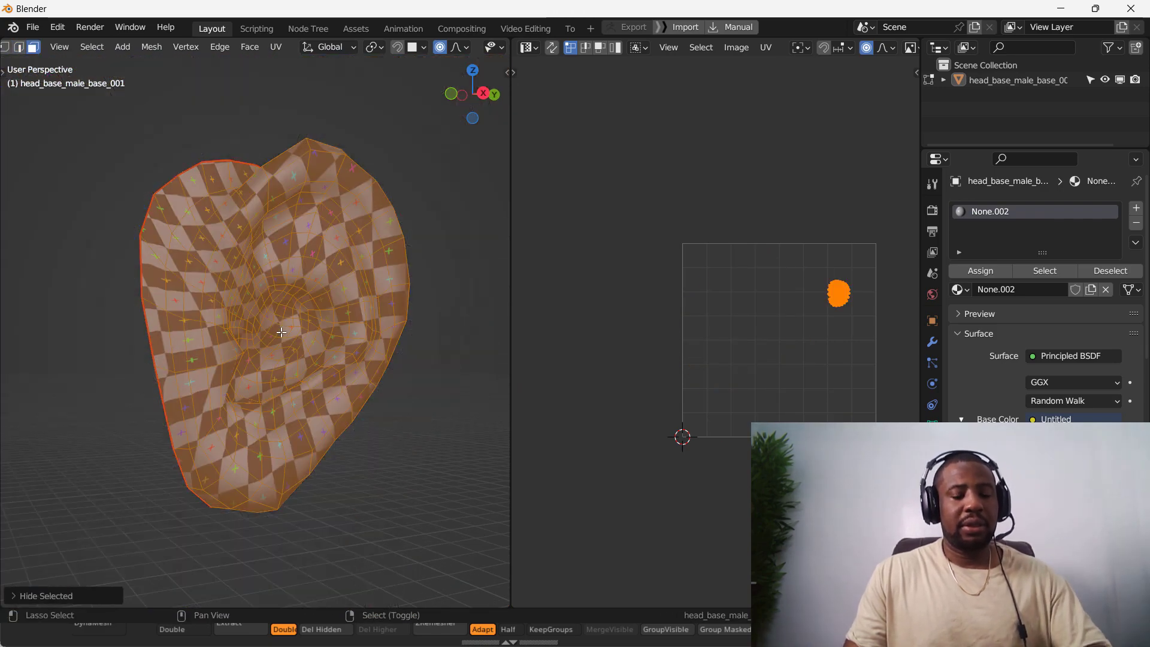
{"action": "key", "text": "KP_Decimal"}
Mark a matching seam on this ear from the front border to the ear canal and select the whole ear.
{"action": "key", "text": "alt+a"}
{"action": "key", "text": "2"}
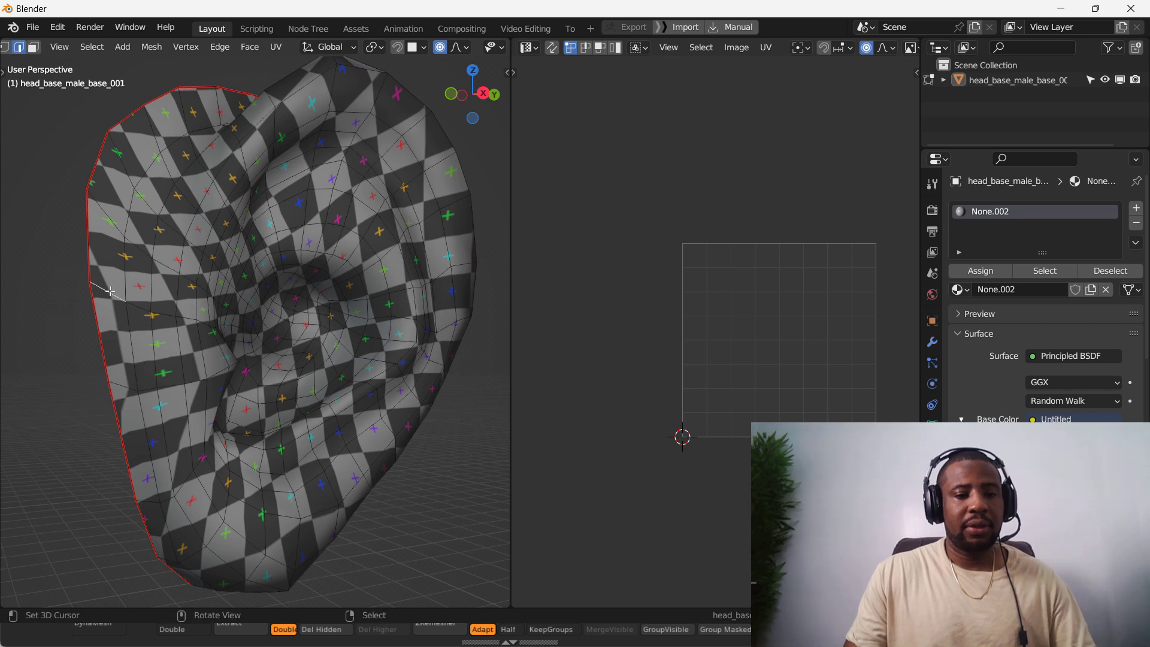
{"action": "left_click", "coordinate": [207, 324], "text": "shift"}
{"action": "key", "text": "ctrl+e"}
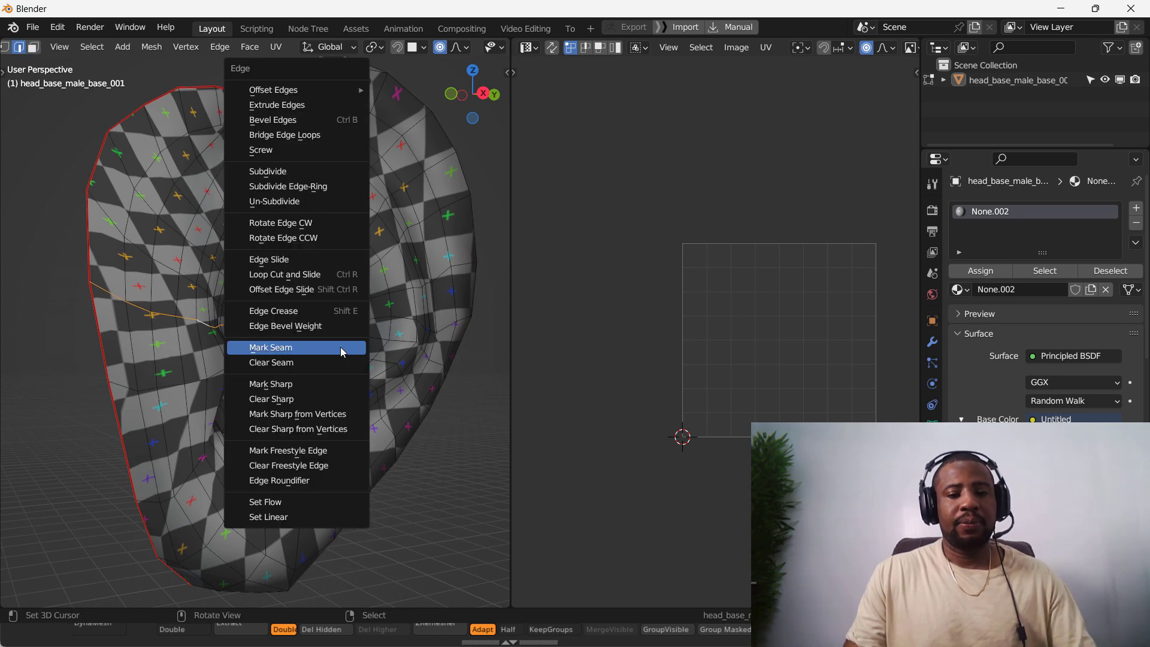
{"action": "left_click", "coordinate": [252, 343]}
{"action": "key", "text": "a"}
Try unwrapping the second isolated ear, and undo the unwrap.
{"action": "key", "text": "u"}
{"action": "left_click", "coordinate": [364, 236]}
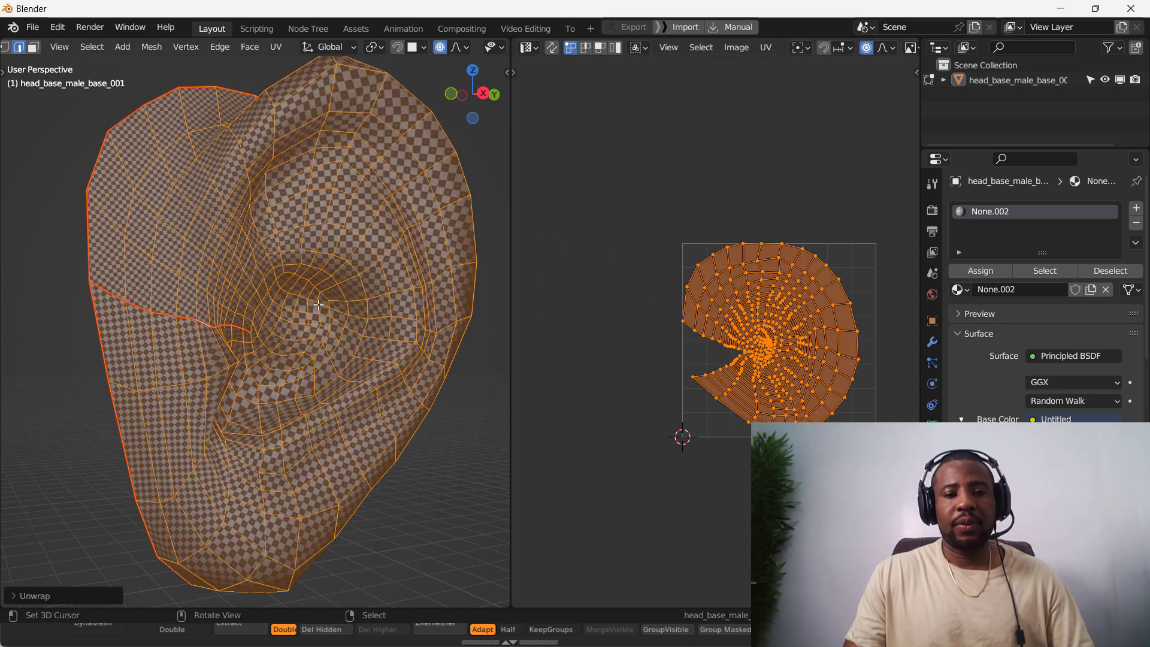
{"action": "mouse_move", "coordinate": [170, 244]}
{"action": "middle_mouse_down"}
{"action": "mouse_move", "coordinate": [128, 257]}
{"action": "mouse_move", "coordinate": [163, 251]}
{"action": "middle_mouse_up"}
{"action": "key", "text": "ctrl+z"}
{"action": "scroll", "coordinate": [250, 357], "scroll_direction": "down", "scroll_amount": 6}
Reveal the whole head, pin the main head UV island and the two rectangular islands beside it, and reselect all UVs.
{"action": "key", "text": "alt+h"}
{"action": "scroll", "coordinate": [714, 354], "scroll_direction": "down", "scroll_amount": 1}
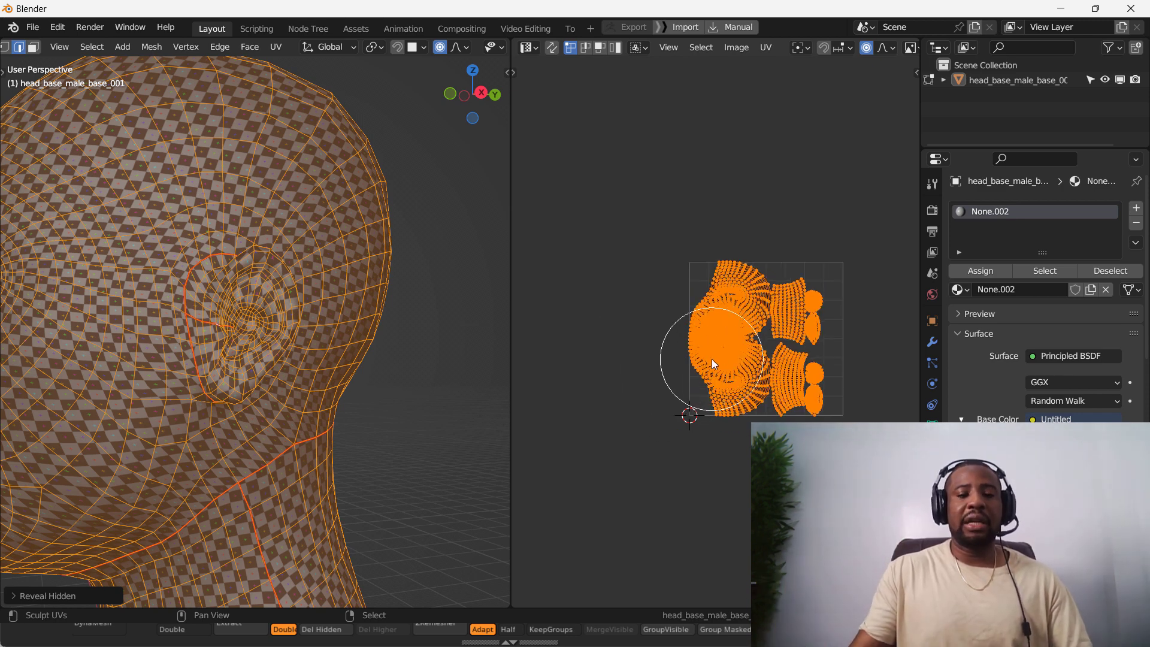
{"action": "key", "text": "ctrl+z"}
{"action": "key", "text": "alt+a"}
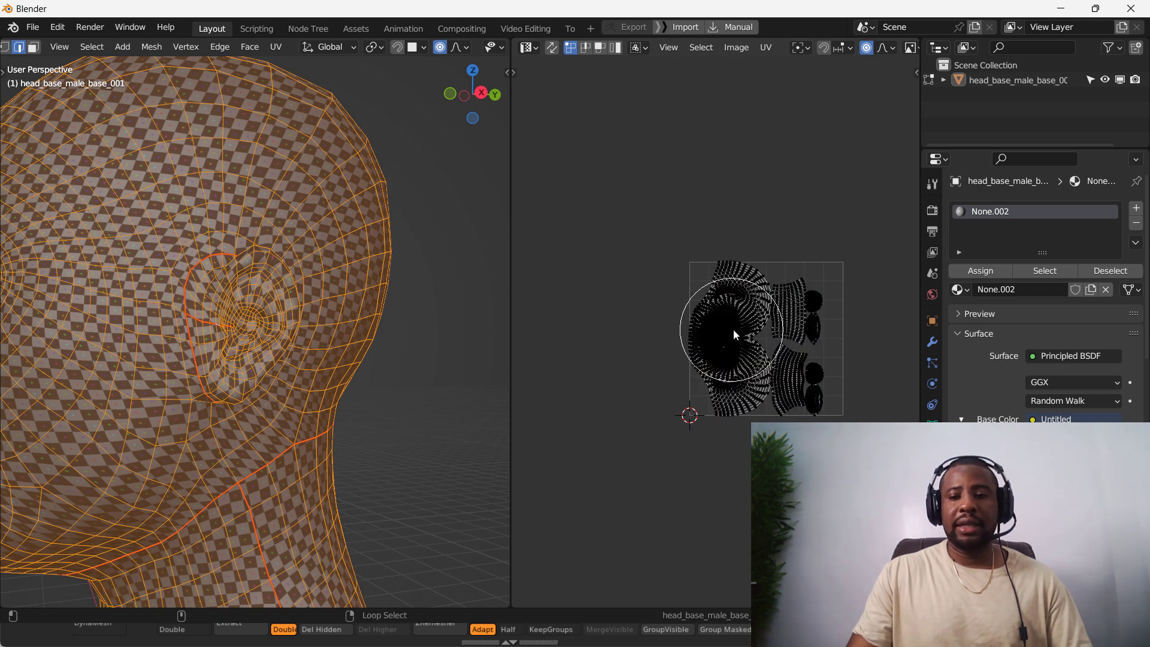
{"action": "scroll", "coordinate": [740, 326], "scroll_direction": "up", "scroll_amount": 2}
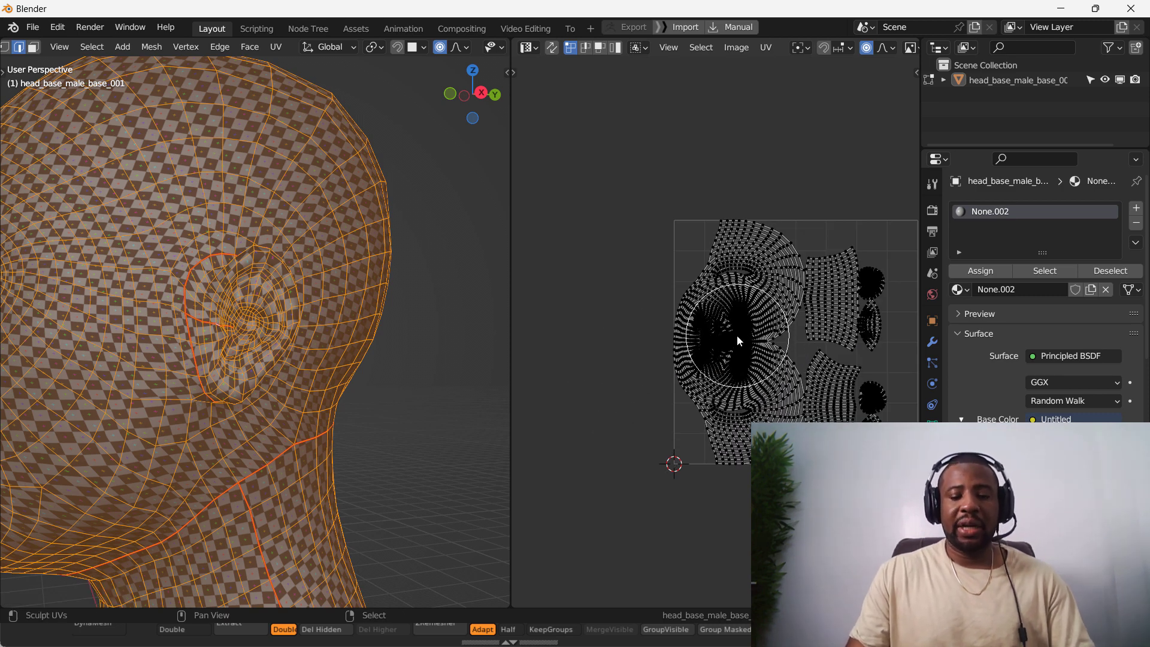
{"action": "key", "text": "l"}
{"action": "key", "text": "l"}
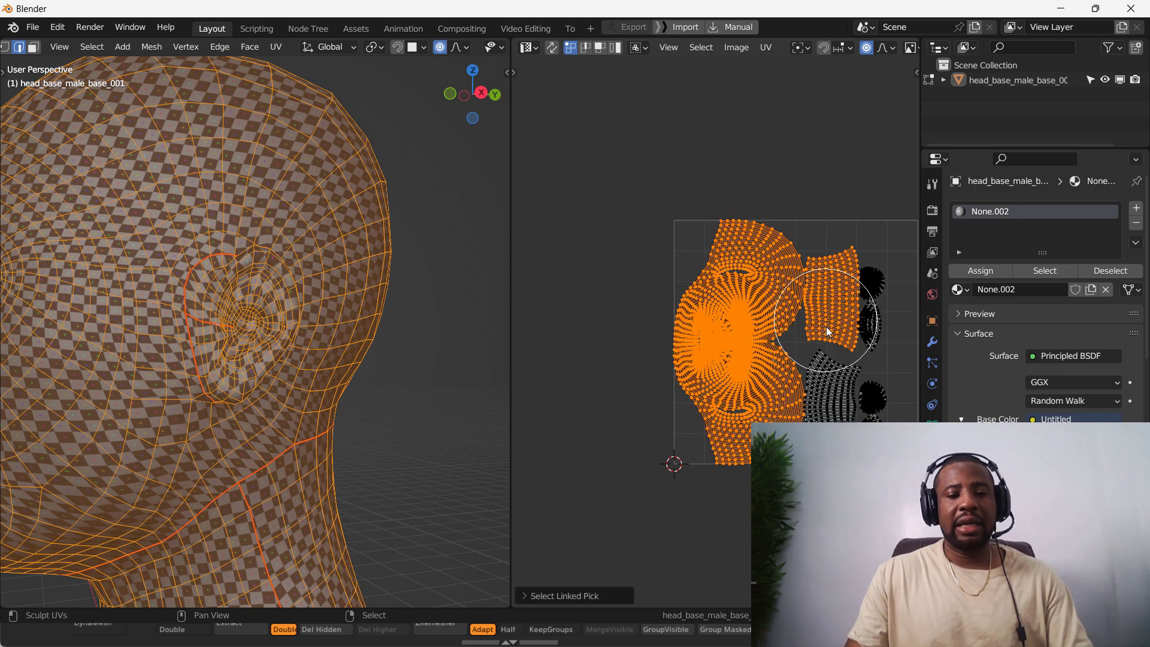
{"action": "key", "text": "l"}
{"action": "key", "text": "p"}
{"action": "middle_click_drag", "start_coordinate": [794, 365], "coordinate": [738, 365]}
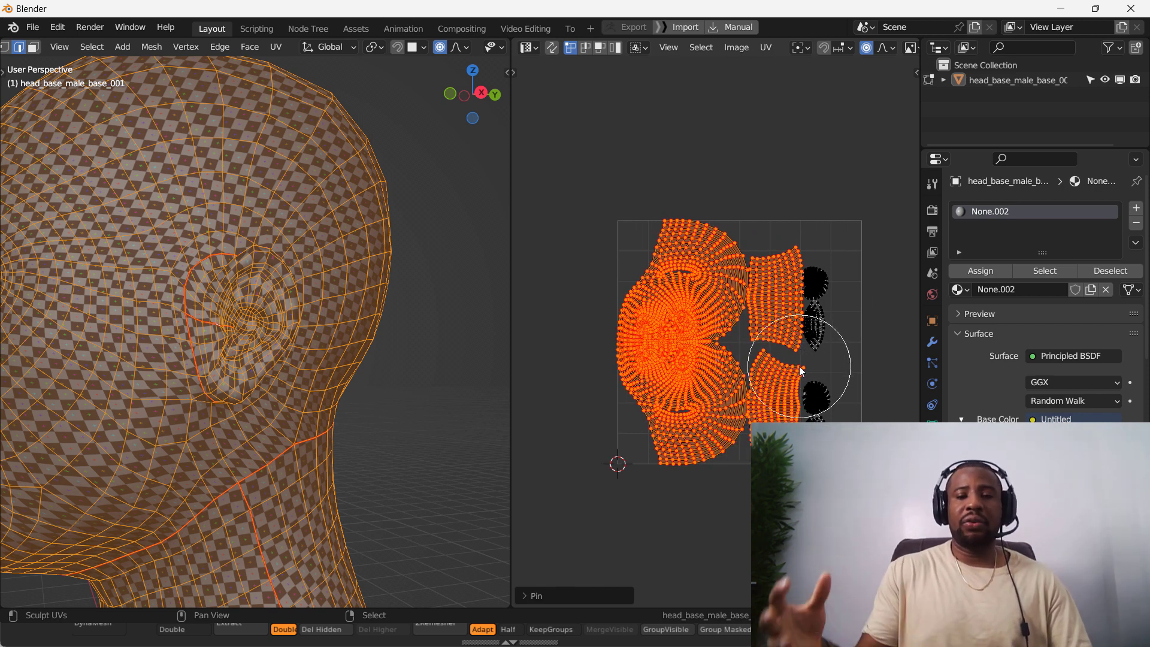
{"action": "key", "text": "a"}
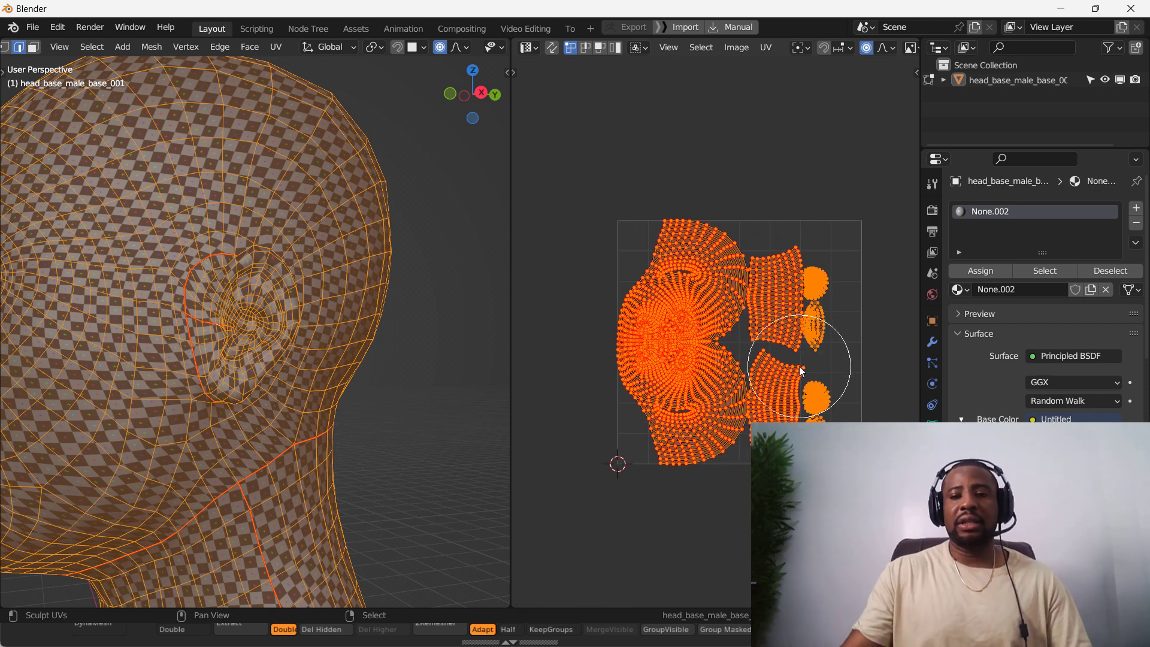
Try unwrapping all UVs with the head islands pinned, inspect the ear's checker pattern and undo the unwrap.
{"action": "key", "text": "u"}
{"action": "left_click", "coordinate": [759, 300]}
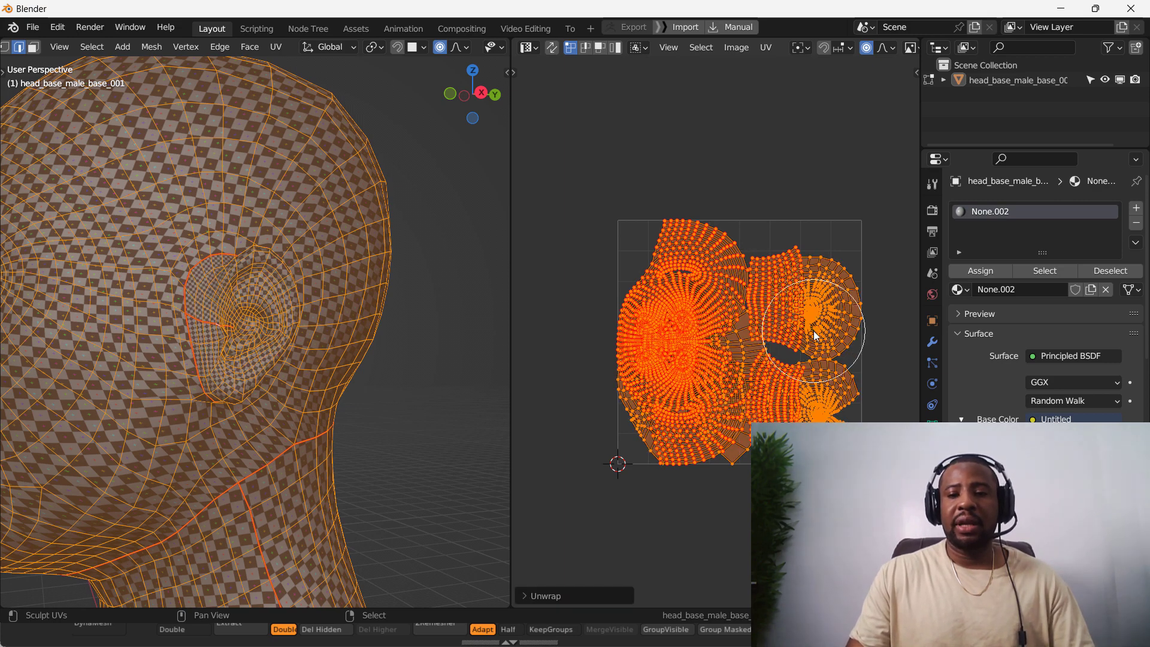
{"action": "scroll", "coordinate": [259, 366], "scroll_direction": "up", "scroll_amount": 2}
{"action": "scroll", "coordinate": [273, 360], "scroll_direction": "up", "scroll_amount": 2}
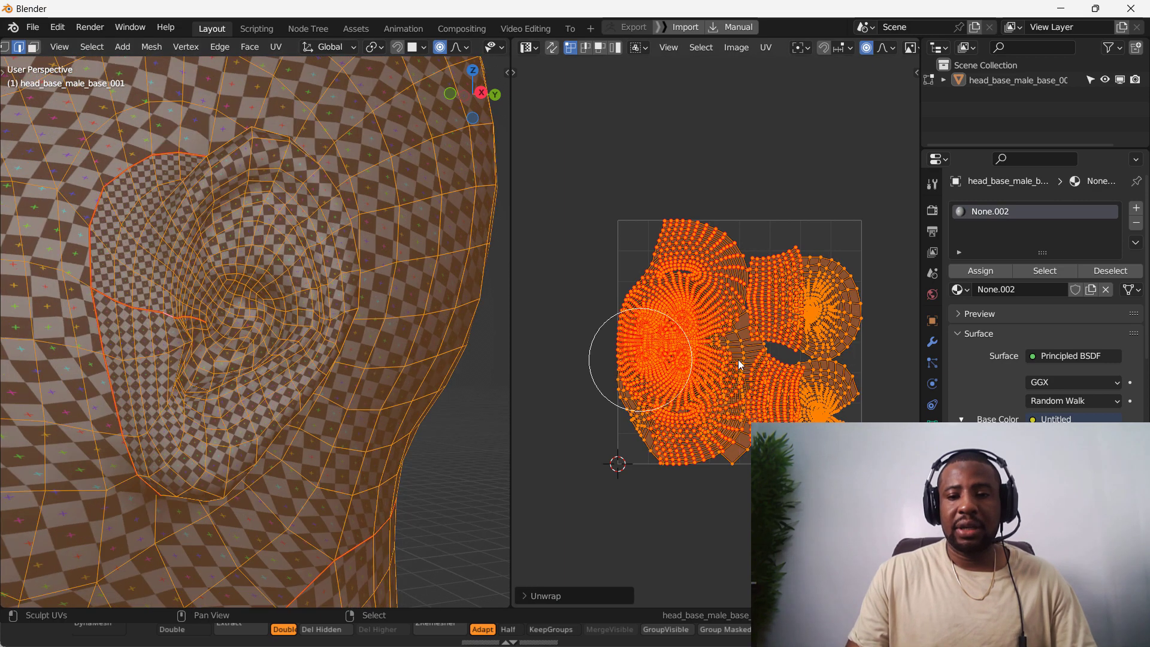
{"action": "scroll", "coordinate": [844, 436], "scroll_direction": "up", "scroll_amount": 2}
{"action": "key", "text": "ctrl+z"}
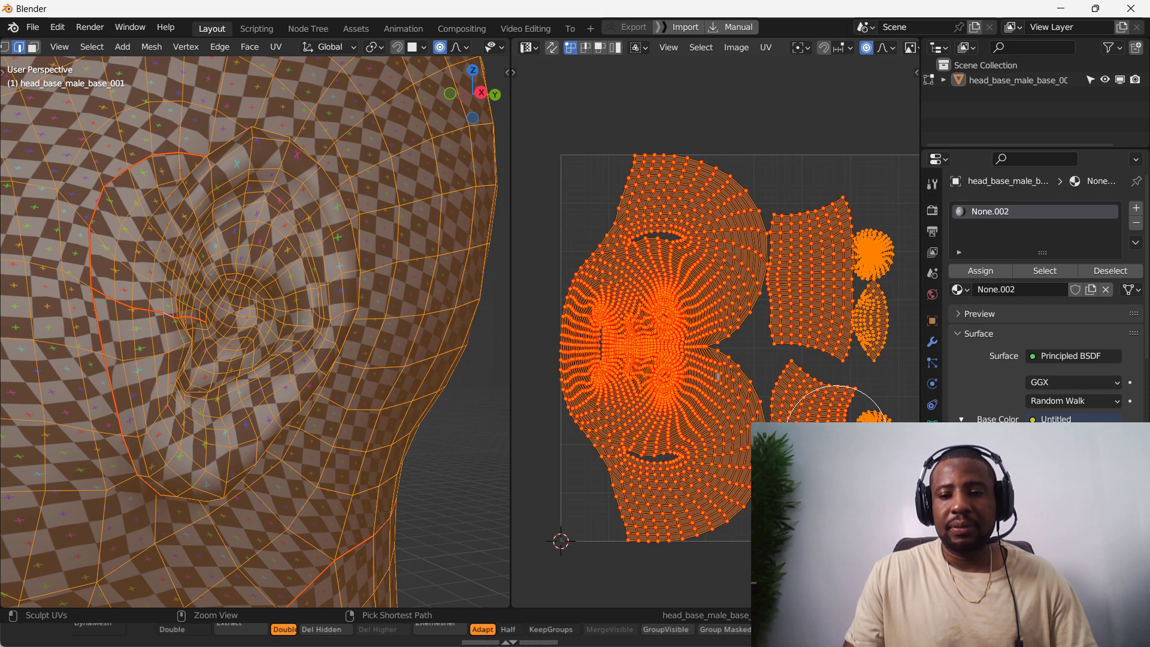
Unwrap all UVs around the pinned islands and clear the pins.
{"action": "scroll", "coordinate": [778, 416], "scroll_direction": "down", "scroll_amount": 3}
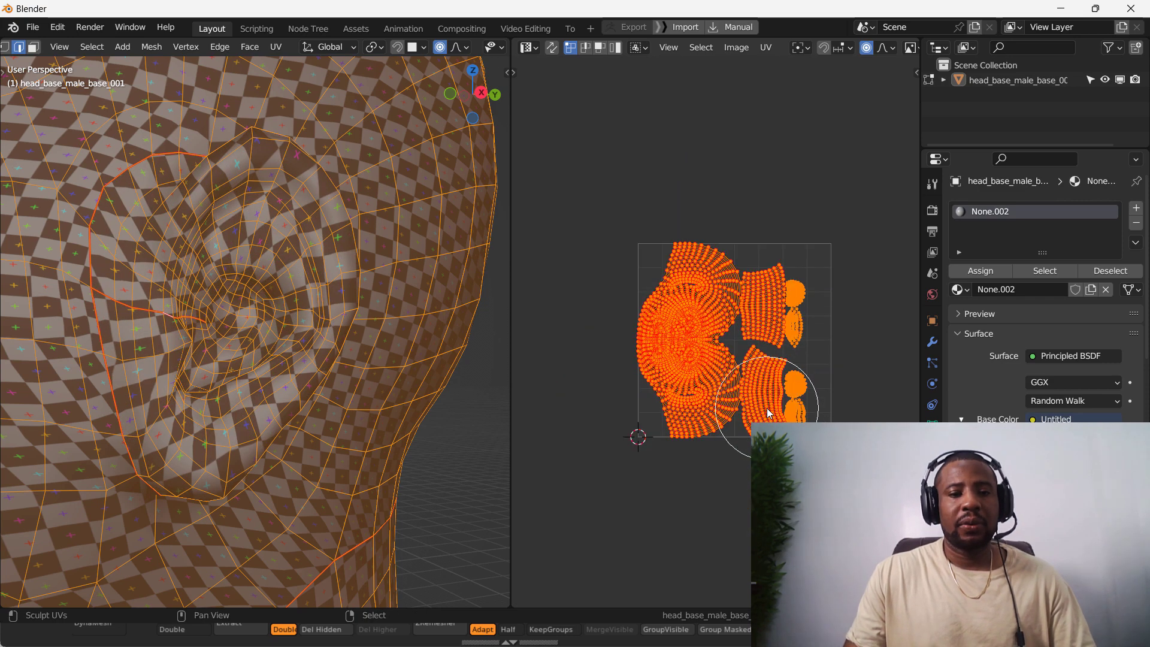
{"action": "key", "text": "u"}
{"action": "left_click", "coordinate": [837, 337]}
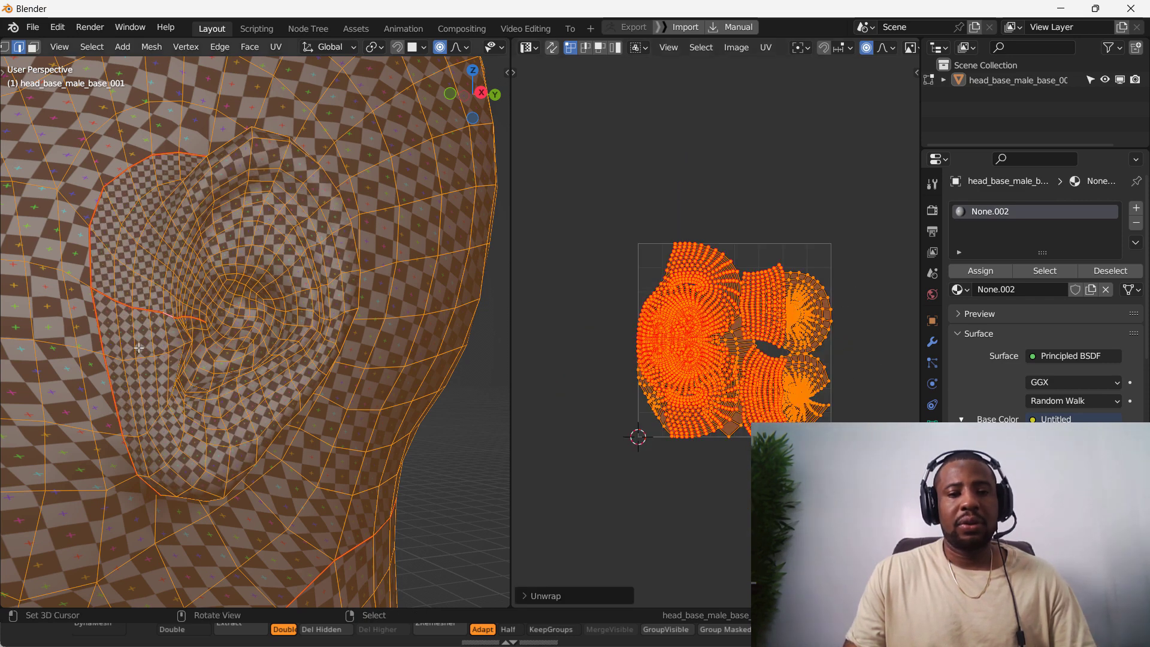
{"action": "scroll", "coordinate": [373, 341], "scroll_direction": "down", "scroll_amount": 4}
{"action": "mouse_move", "coordinate": [781, 358]}
{"action": "left_mouse_down"}
{"action": "mouse_move", "coordinate": [751, 355]}
{"action": "mouse_move", "coordinate": [803, 351]}
{"action": "left_mouse_up"}
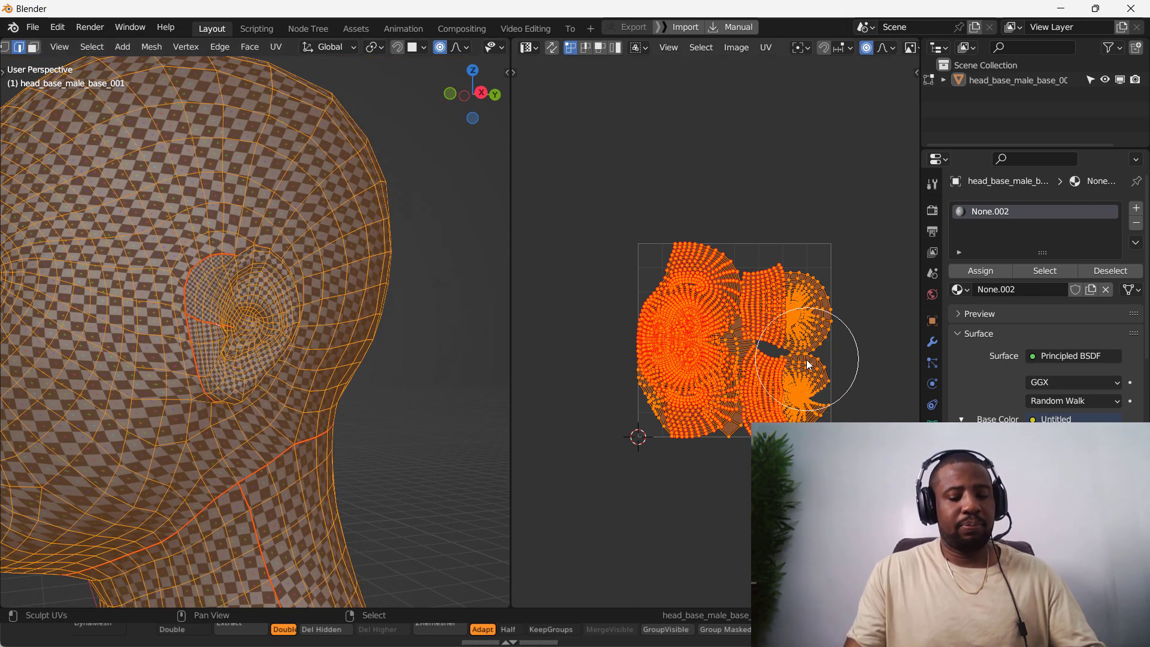
{"action": "key", "text": "alt+p"}
Try Pack Islands on all UVs, and undo the packing.
{"action": "key", "text": "q"}
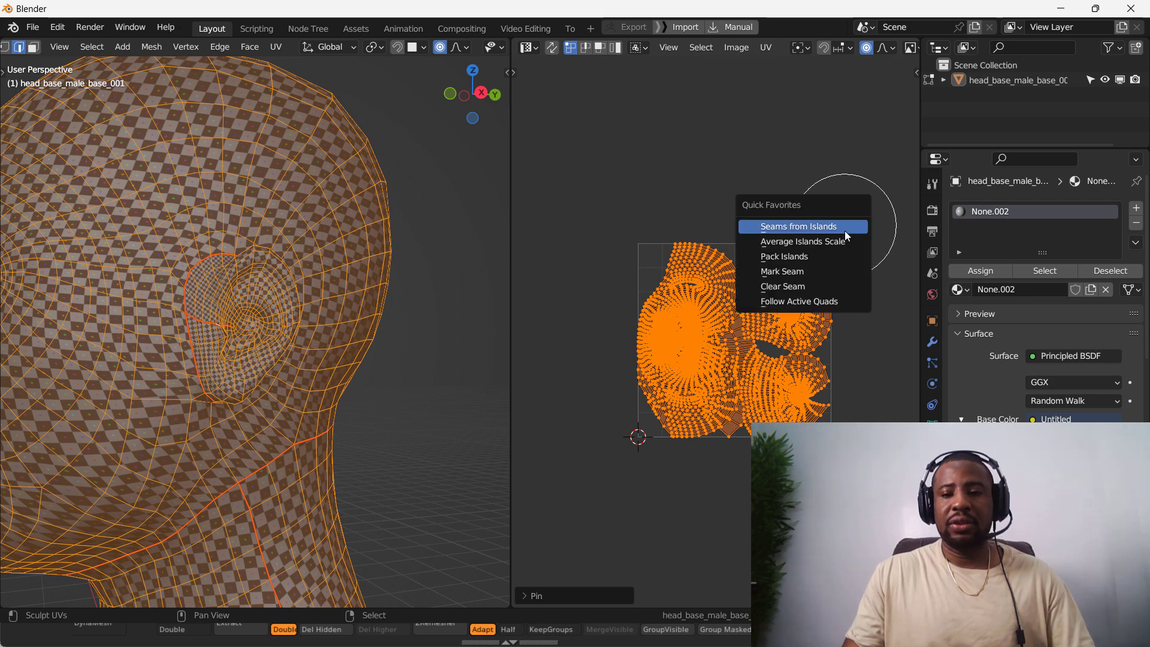
{"action": "left_click", "coordinate": [813, 257]}
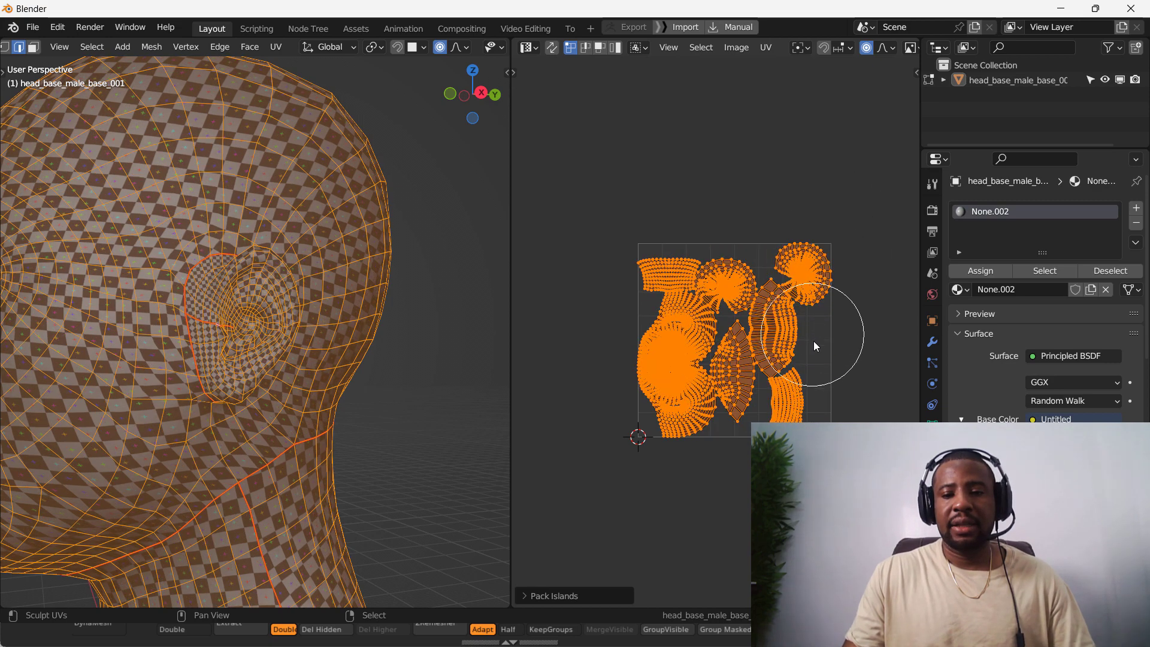
{"action": "scroll", "coordinate": [818, 344], "scroll_direction": "up", "scroll_amount": 2}
{"action": "key", "text": "ctrl+z"}
Scale down both ear UV islands with proportional editing off and move them clear of the neighbouring rectangular islands.
{"action": "key", "text": "alt+a"}
{"action": "key", "text": "l"}
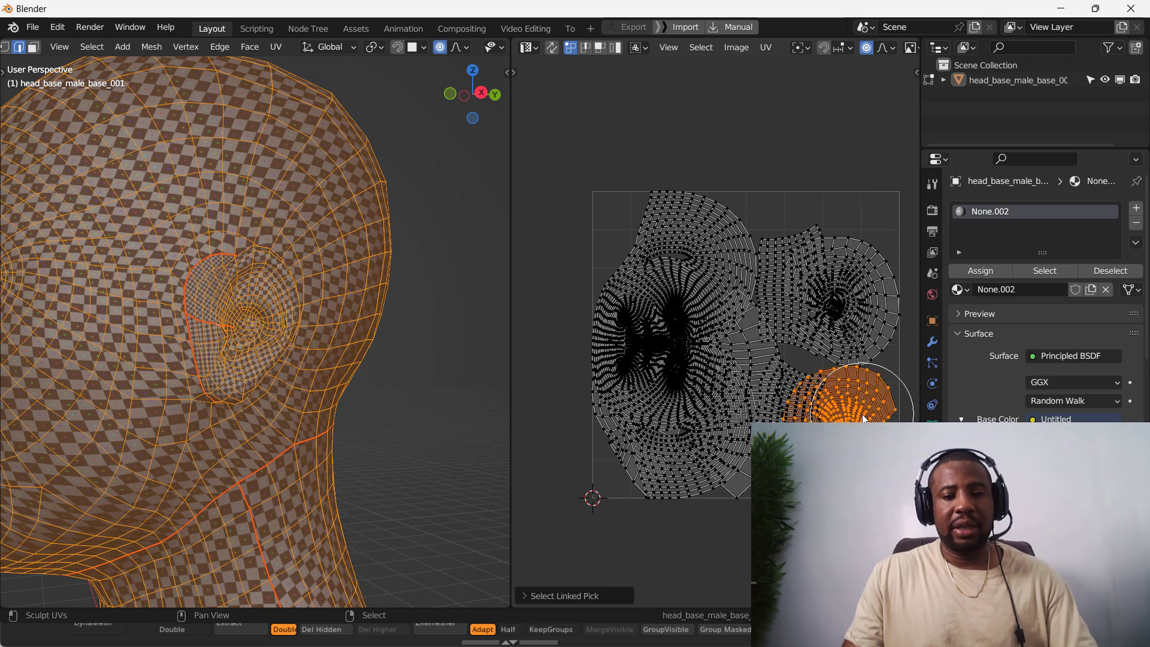
{"action": "key", "text": "alt+a"}
{"action": "key", "text": "l"}
{"action": "key", "text": "l"}
{"action": "key", "text": "s"}
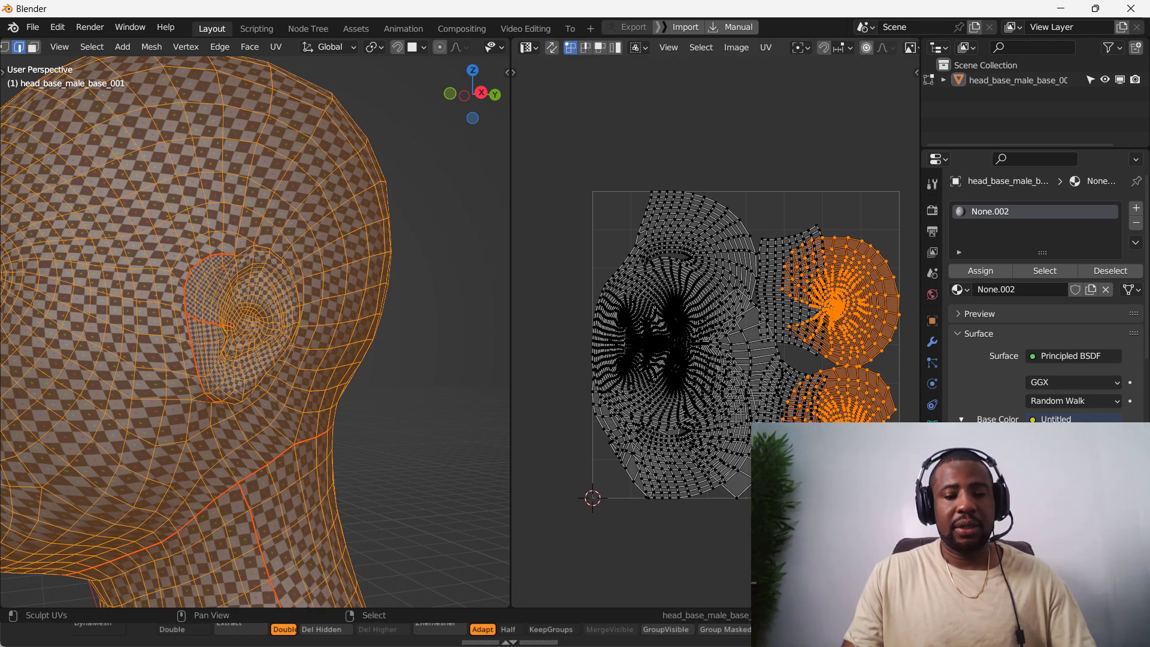
{"action": "key", "text": "o"}
{"action": "key", "text": "Return"}
{"action": "key", "text": "g"}
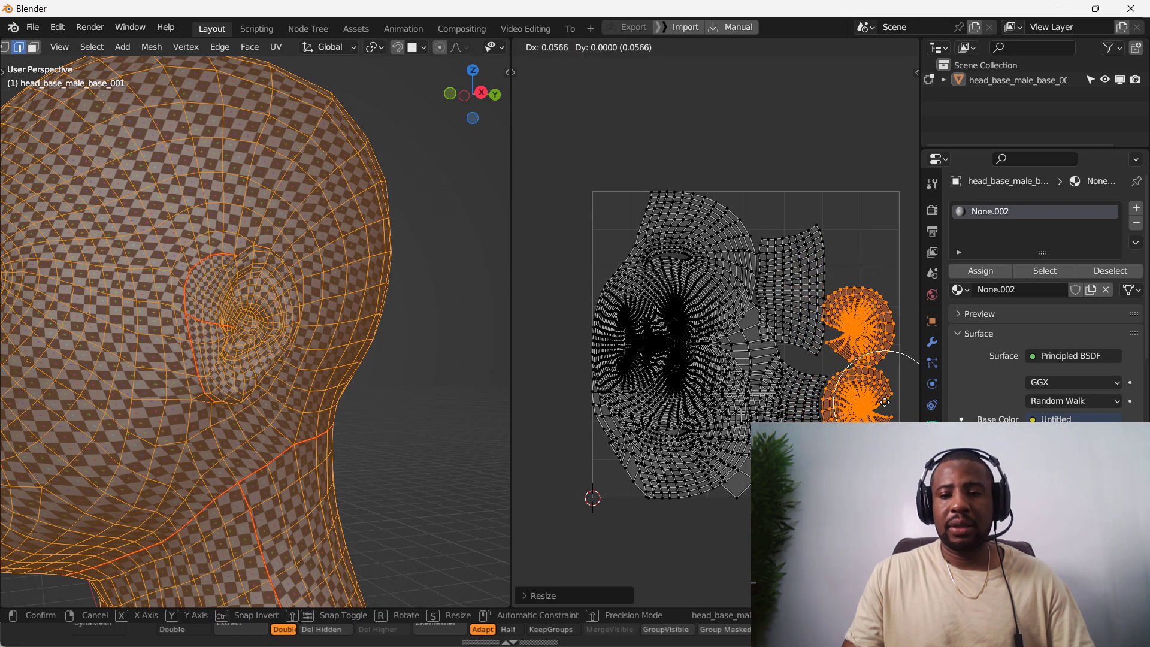
{"action": "left_click", "coordinate": [892, 407]}
{"action": "key", "text": "s"}
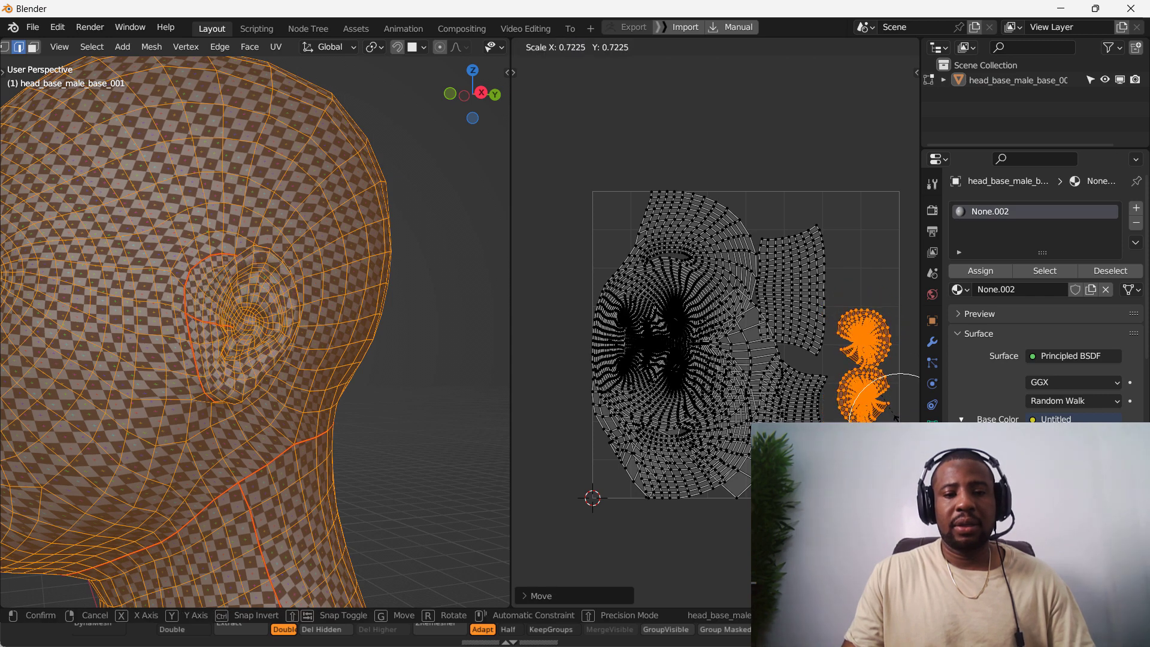
{"action": "left_click", "coordinate": [896, 417]}
Pack all the head's UV islands together, check the checker pattern on the mesh, and leave Edit Mode.
{"action": "key", "text": "a"}
{"action": "key", "text": "q"}
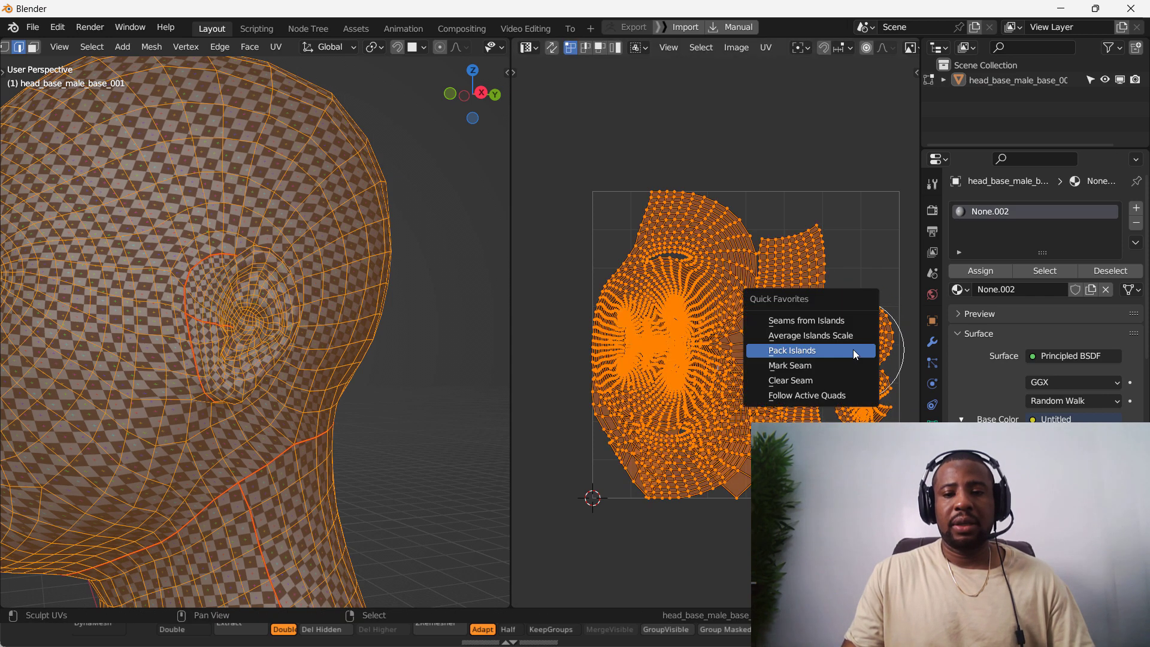
{"action": "left_click", "coordinate": [851, 351]}
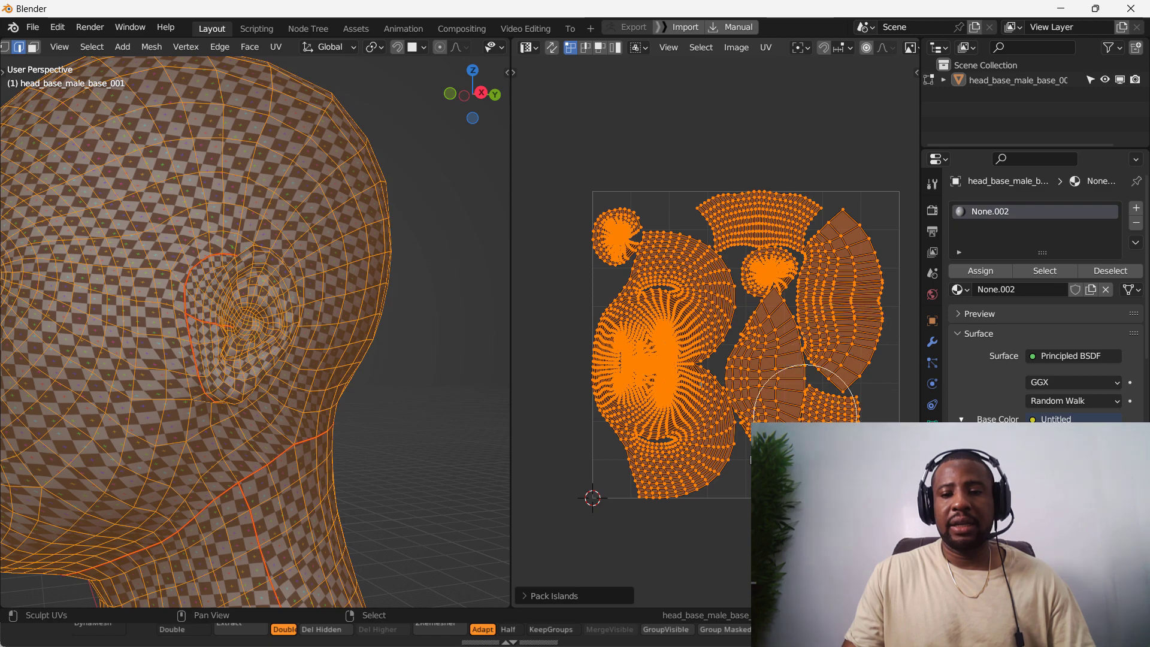
{"action": "scroll", "coordinate": [846, 359], "scroll_direction": "up", "scroll_amount": 3}
{"action": "scroll", "coordinate": [821, 372], "scroll_direction": "down", "scroll_amount": 4}
{"action": "middle_click_drag", "start_coordinate": [455, 389], "coordinate": [280, 415]}
{"action": "key", "text": "Tab"}
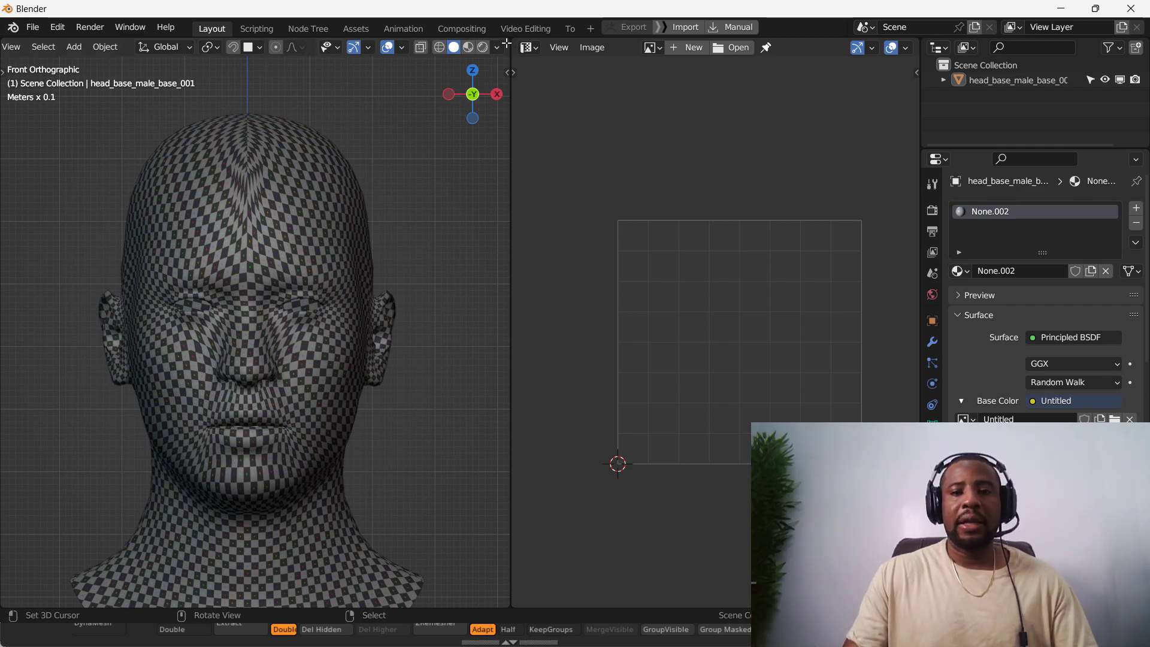
Expand the 3D viewport over the UV editor, select the head and assign it the existing material named Material.
{"action": "left_click_drag", "start_coordinate": [506, 43], "coordinate": [578, 48]}
{"action": "middle_click_drag", "start_coordinate": [617, 246], "coordinate": [747, 257]}
{"action": "right_click", "coordinate": [444, 284]}
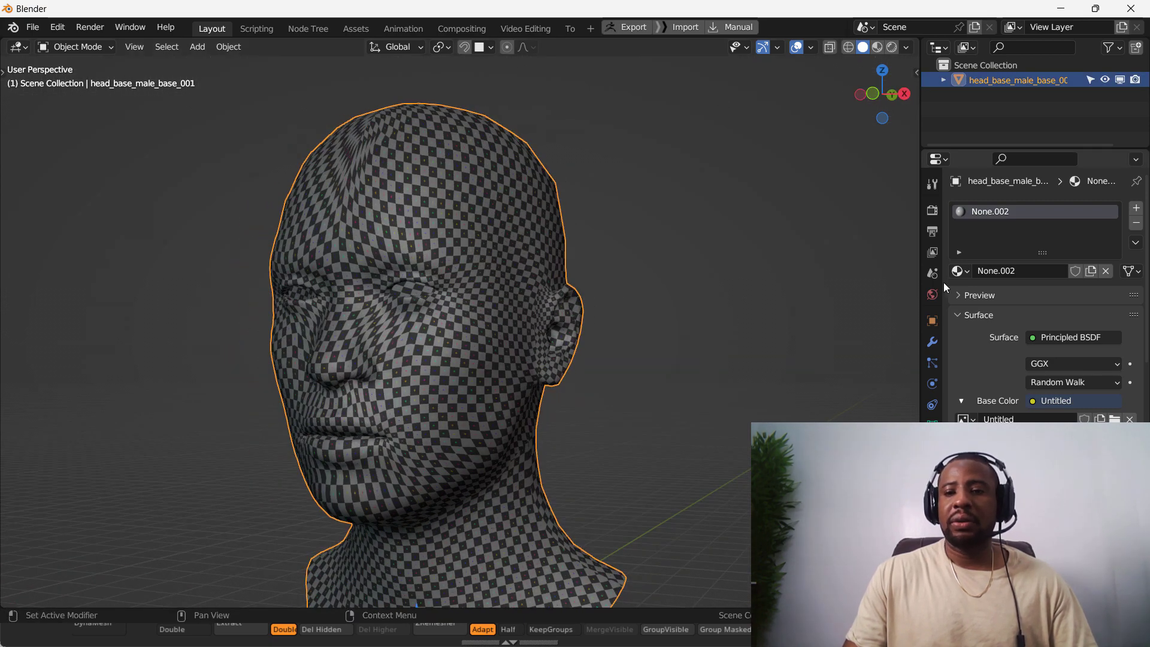
{"action": "left_click", "coordinate": [959, 271]}
{"action": "left_click", "coordinate": [874, 292]}
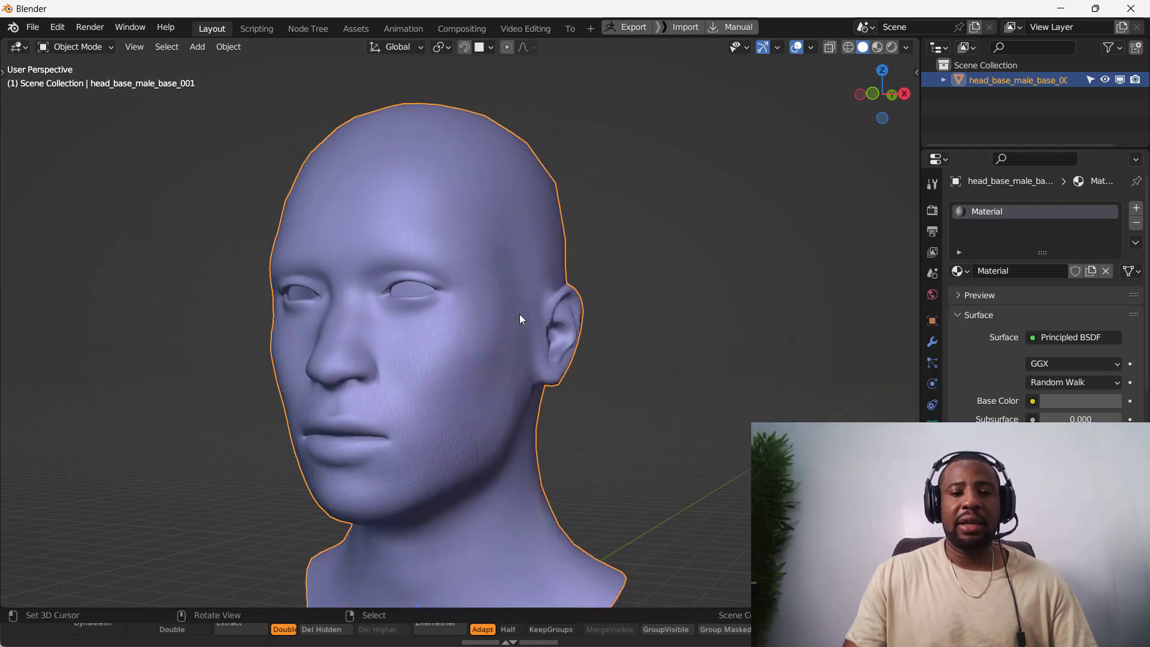
{"action": "scroll", "coordinate": [536, 313], "scroll_direction": "up", "scroll_amount": 3}
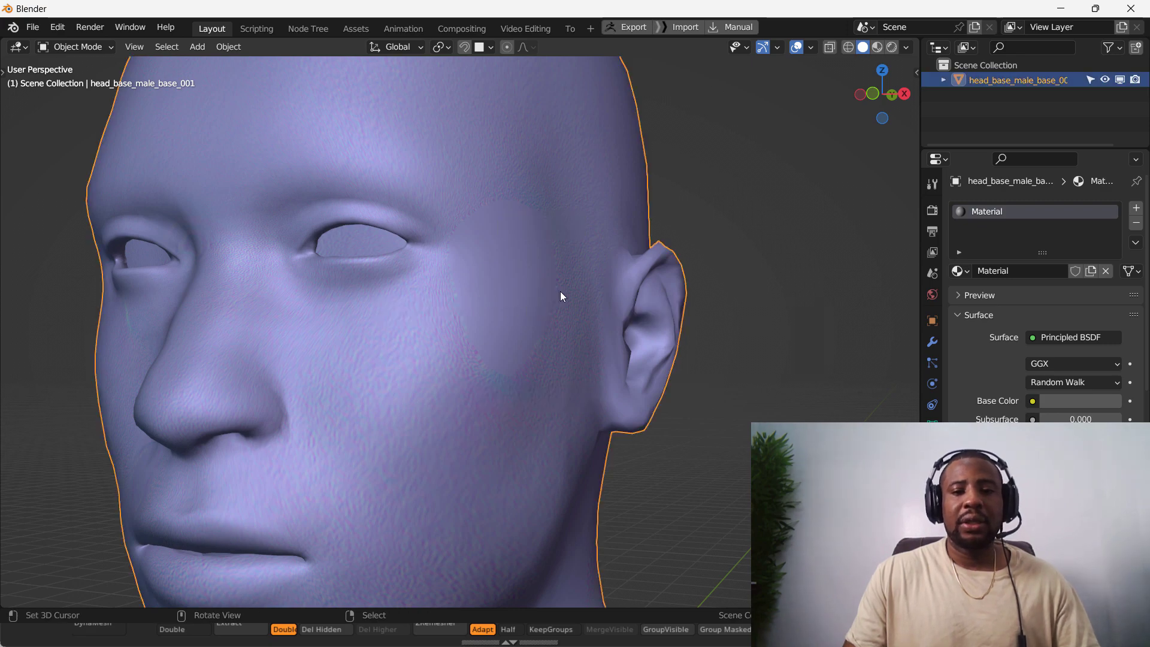
Send the head to ZBrush through GoZ, open its subtool list and check the UV layout with Morph UV.
{"action": "left_click", "coordinate": [630, 30]}
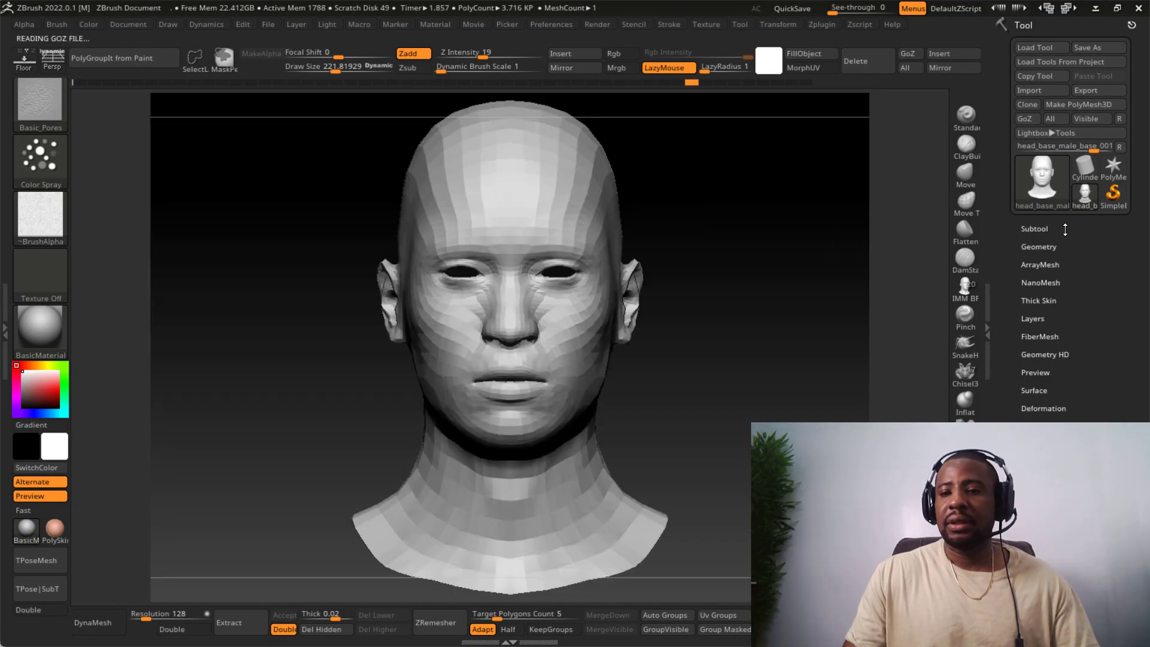
{"action": "left_click", "coordinate": [1064, 229]}
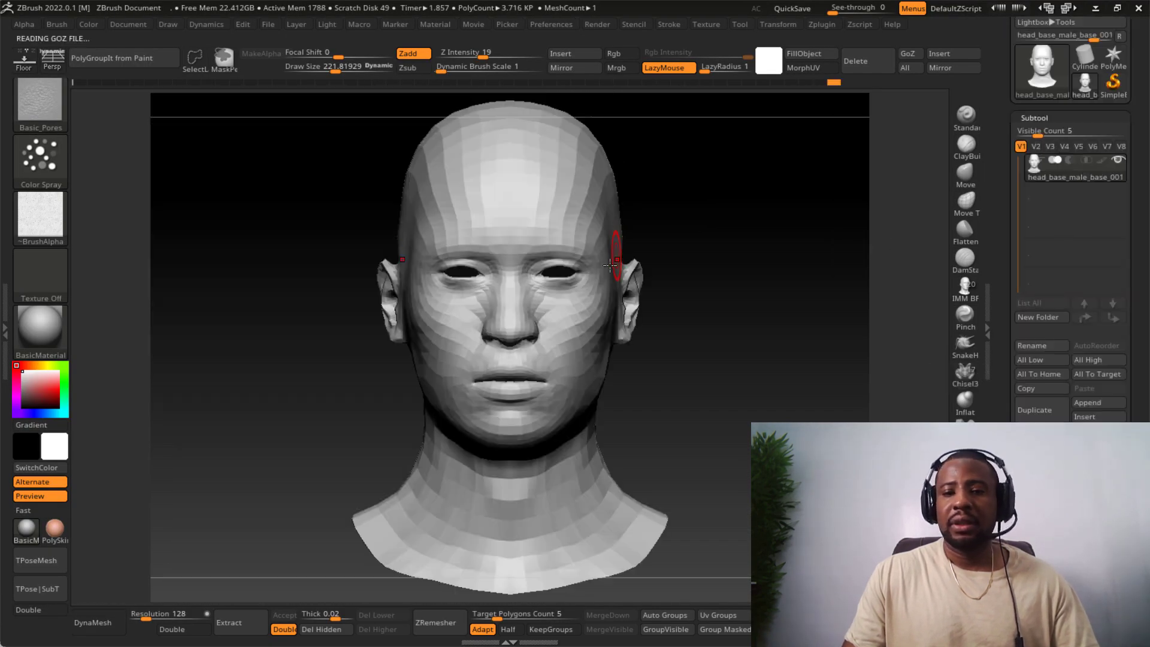
{"action": "left_click_drag", "start_coordinate": [657, 246], "coordinate": [688, 233]}
{"action": "key", "text": "d"}
{"action": "left_click", "coordinate": [693, 285]}
{"action": "left_click", "coordinate": [812, 69]}
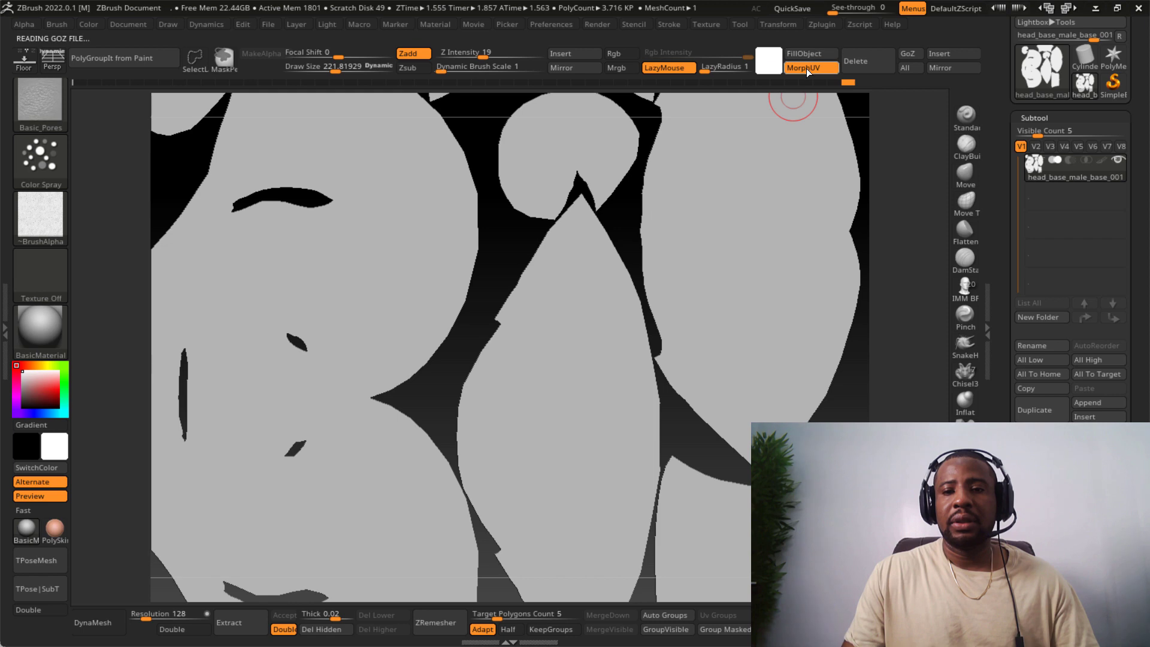
{"action": "left_click", "coordinate": [807, 69]}
Subdivide the head for fine pore detail and inspect the skin from a three-quarter angle.
{"action": "right_click_drag", "start_coordinate": [527, 269], "coordinate": [486, 323], "text": "shift"}
{"action": "right_click", "coordinate": [485, 333]}
{"action": "key", "text": "ctrl+d"}
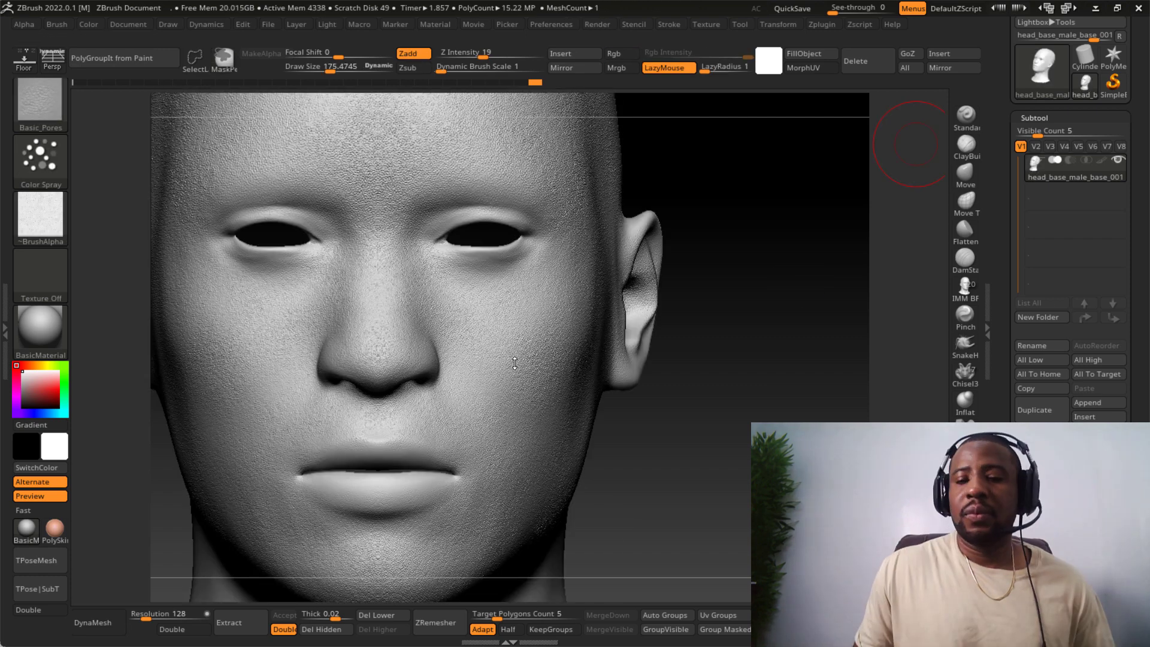
{"action": "right_click_drag", "start_coordinate": [513, 360], "coordinate": [458, 361]}
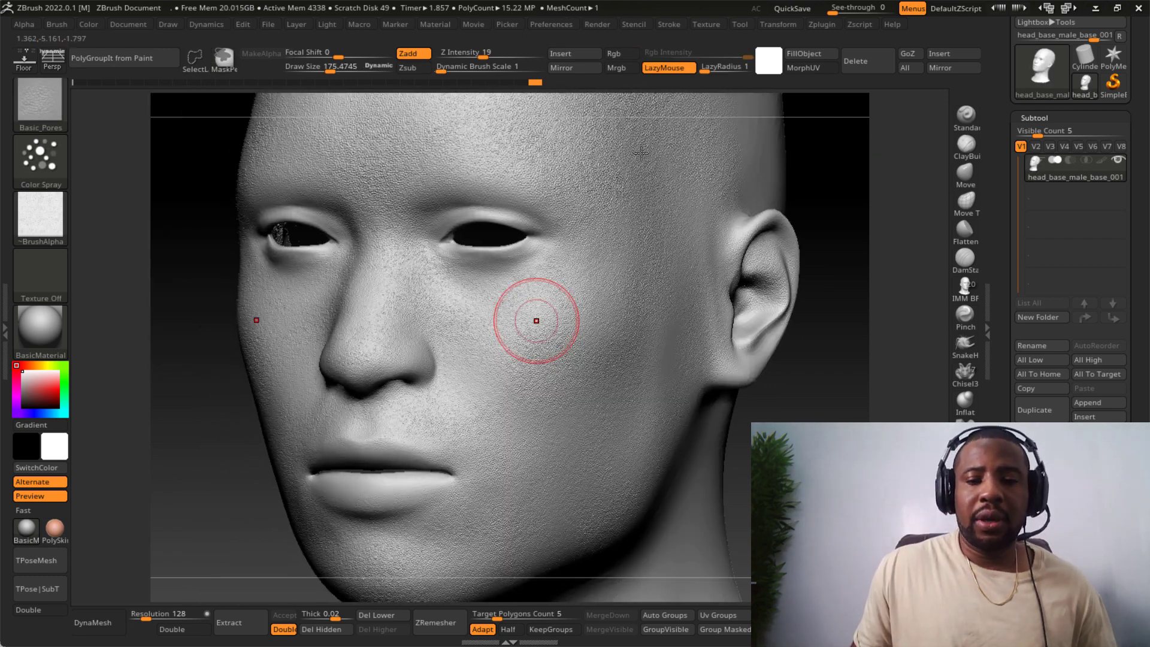
Create the normal map with Multi Map Exporter and save it as a TIF on the Desktop under a name starting with 2head_base.
{"action": "left_click", "coordinate": [830, 30]}
{"action": "left_click", "coordinate": [926, 407]}
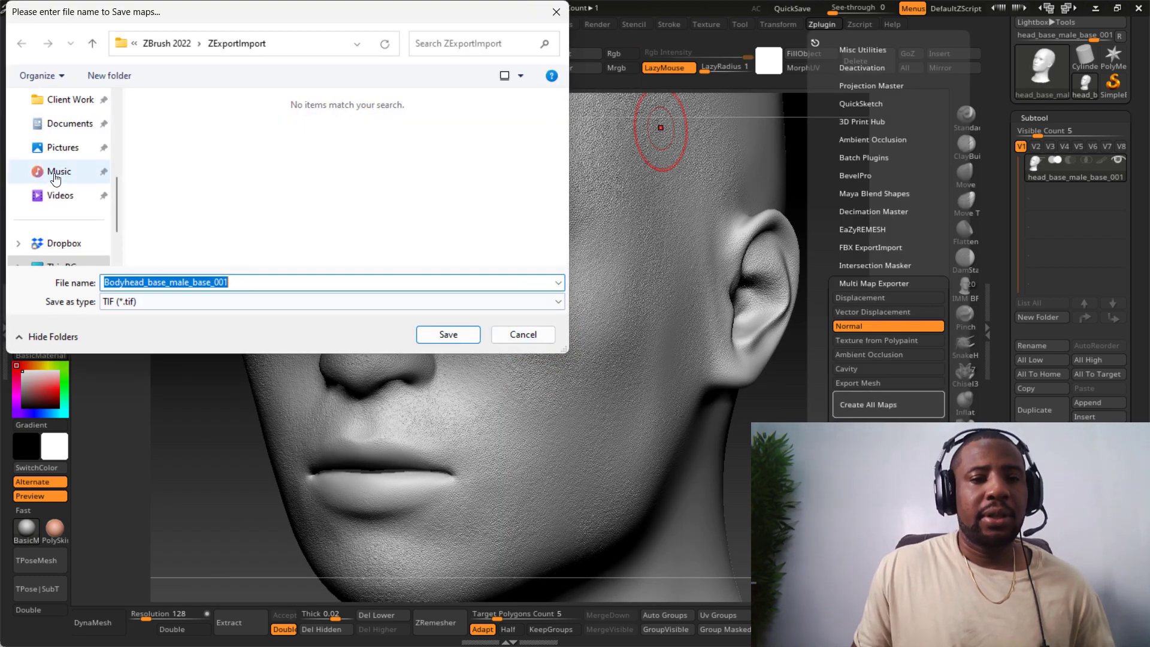
{"action": "scroll", "coordinate": [80, 155], "scroll_direction": "up", "scroll_amount": 3}
{"action": "left_click", "coordinate": [84, 147]}
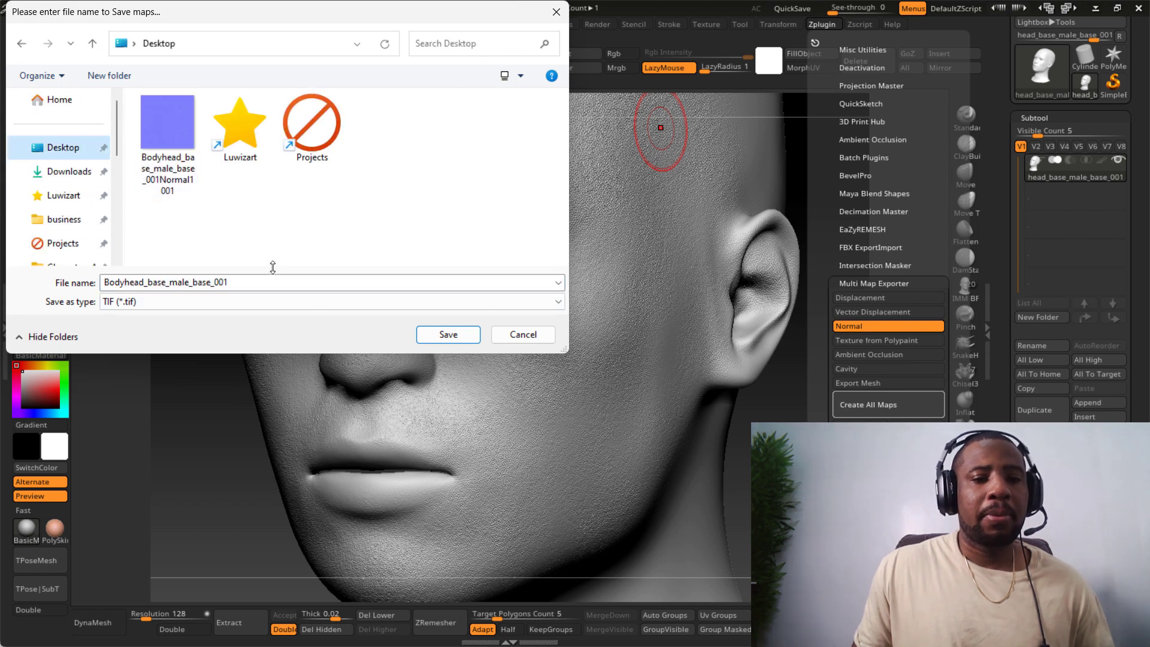
{"action": "left_click", "coordinate": [262, 281]}
{"action": "left_click", "coordinate": [446, 334]}
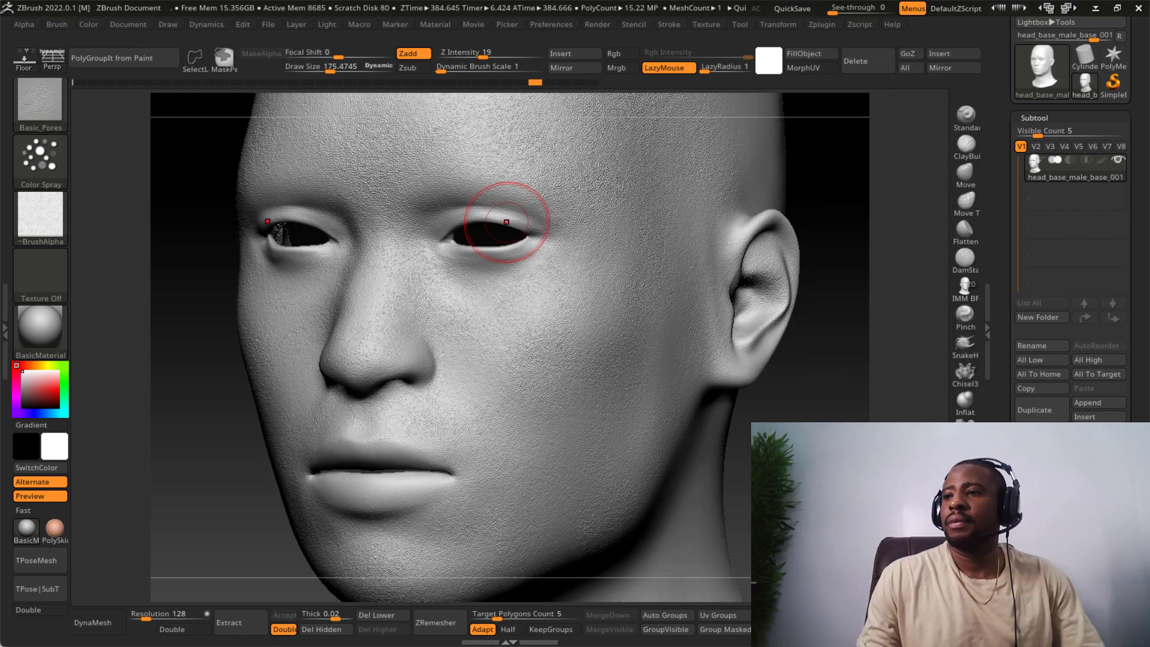
Return to Blender and assign the existing material named Material to the head.
{"action": "key", "text": "alt+Tab"}
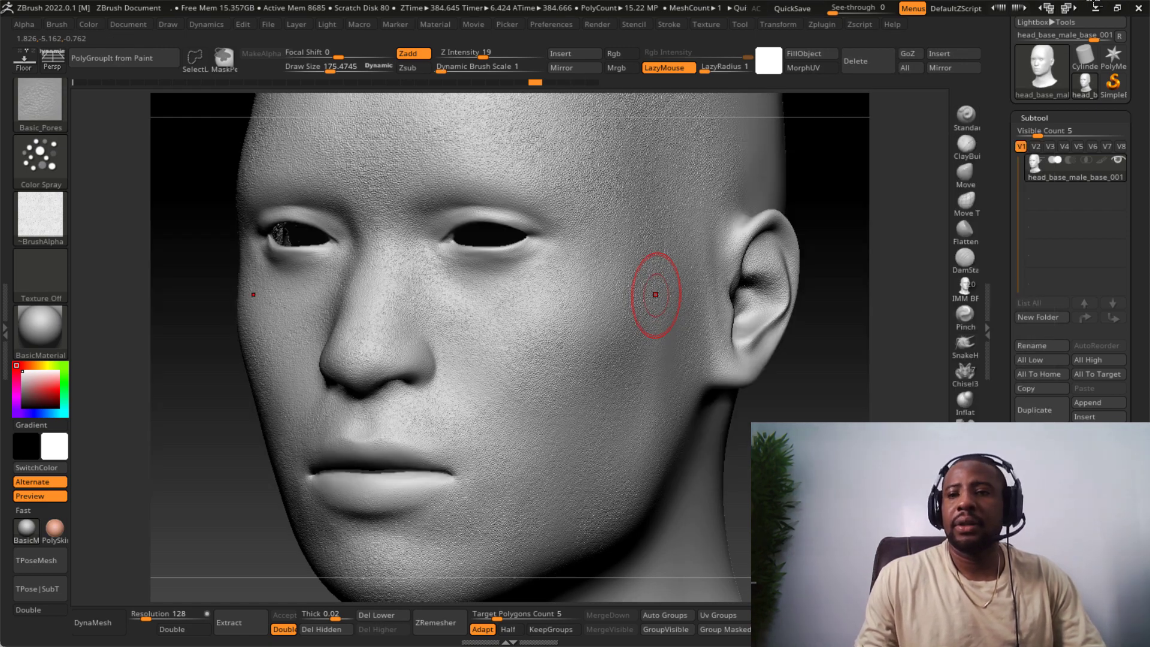
{"action": "left_click", "coordinate": [1095, 8]}
{"action": "left_click", "coordinate": [321, 635]}
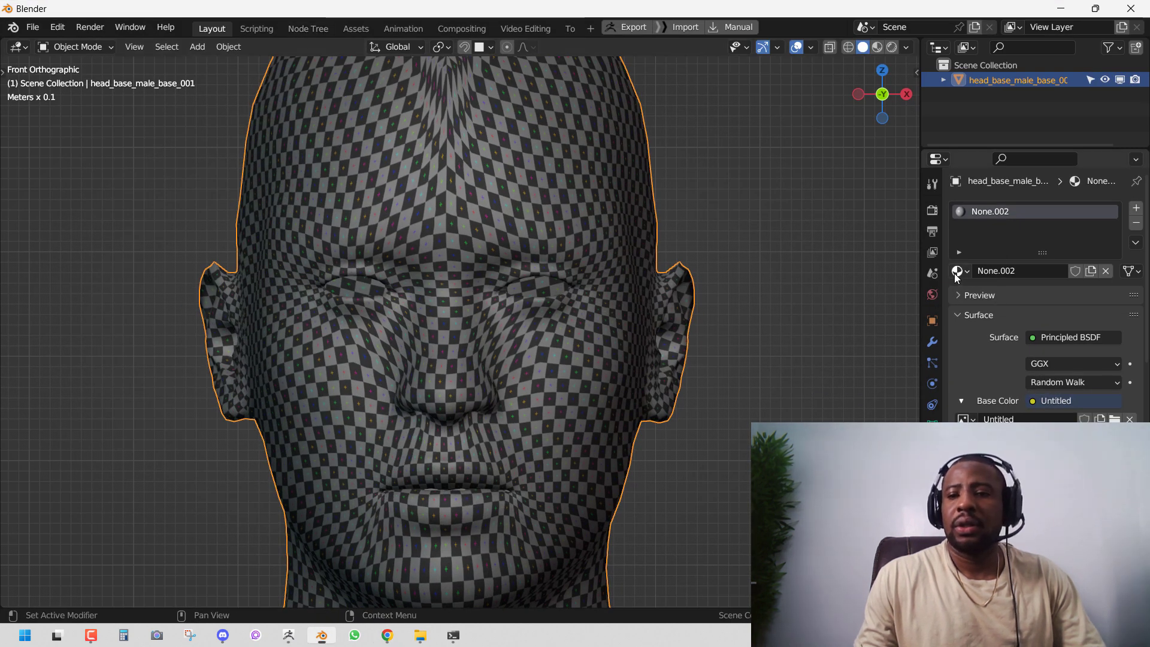
{"action": "left_click", "coordinate": [959, 270]}
{"action": "left_click", "coordinate": [880, 291]}
In the Node Tree workspace, load the 2head_base normal map TIF from the Desktop into the material's image texture node.
{"action": "left_click", "coordinate": [300, 28]}
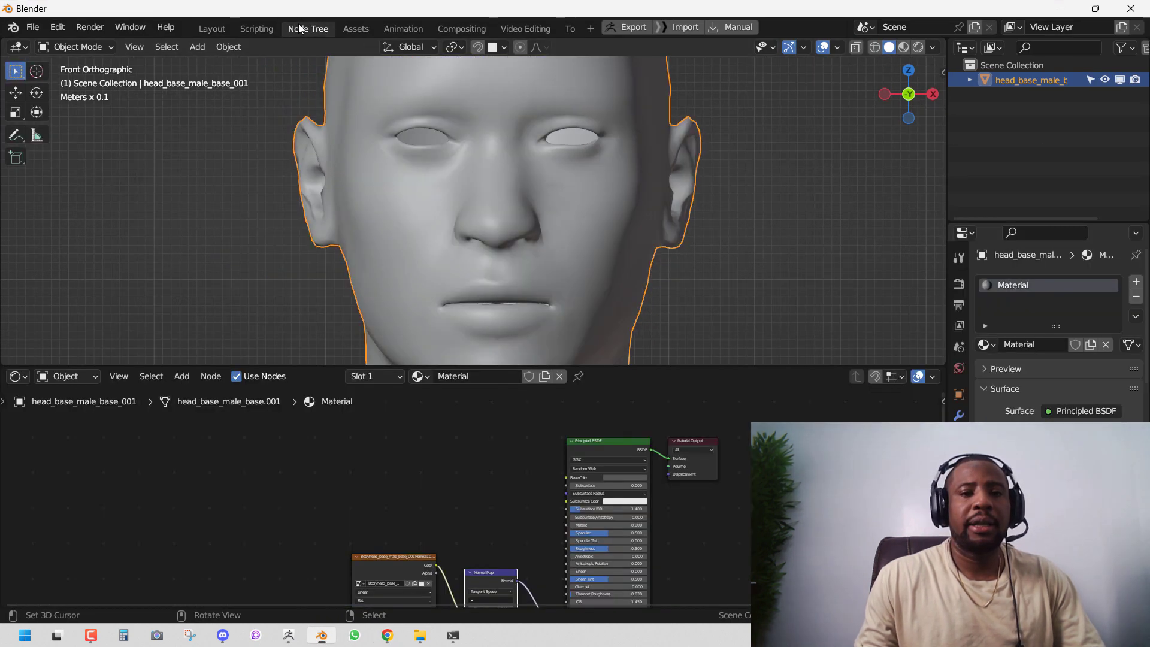
{"action": "middle_click_drag", "start_coordinate": [441, 592], "coordinate": [456, 534]}
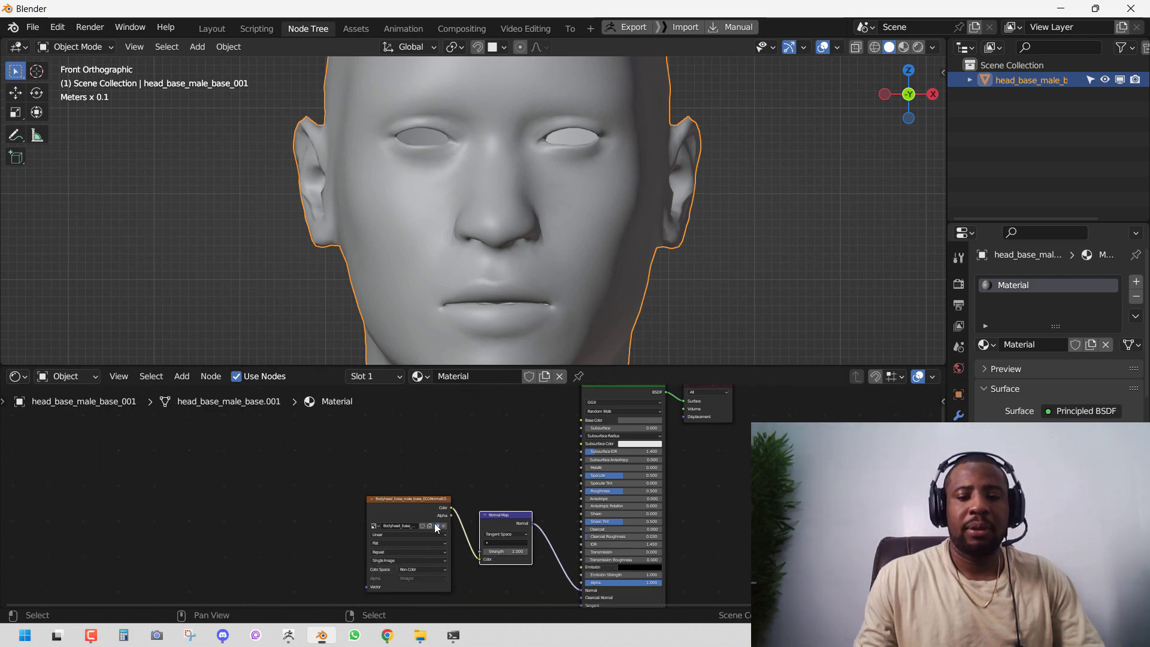
{"action": "left_click", "coordinate": [437, 527]}
{"action": "double_click", "coordinate": [548, 226]}
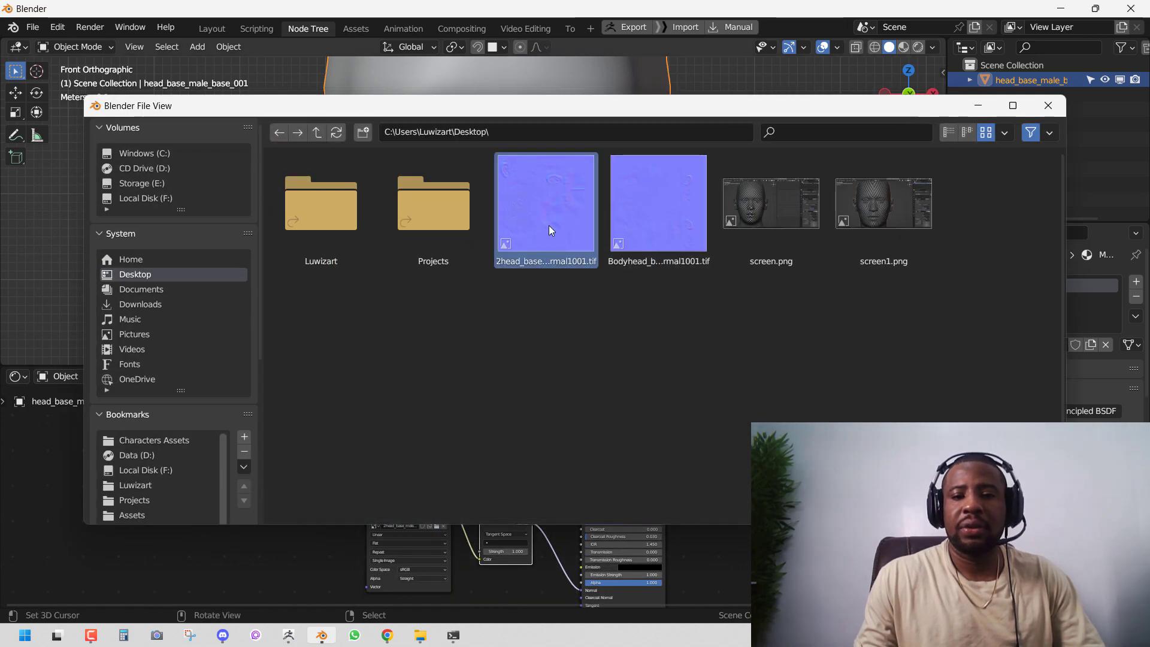
Maximize the 3D viewport and display the head in Material Preview shading.
{"action": "key", "text": "ctrl+space"}
{"action": "key", "text": "z"}
{"action": "left_click", "coordinate": [601, 422]}
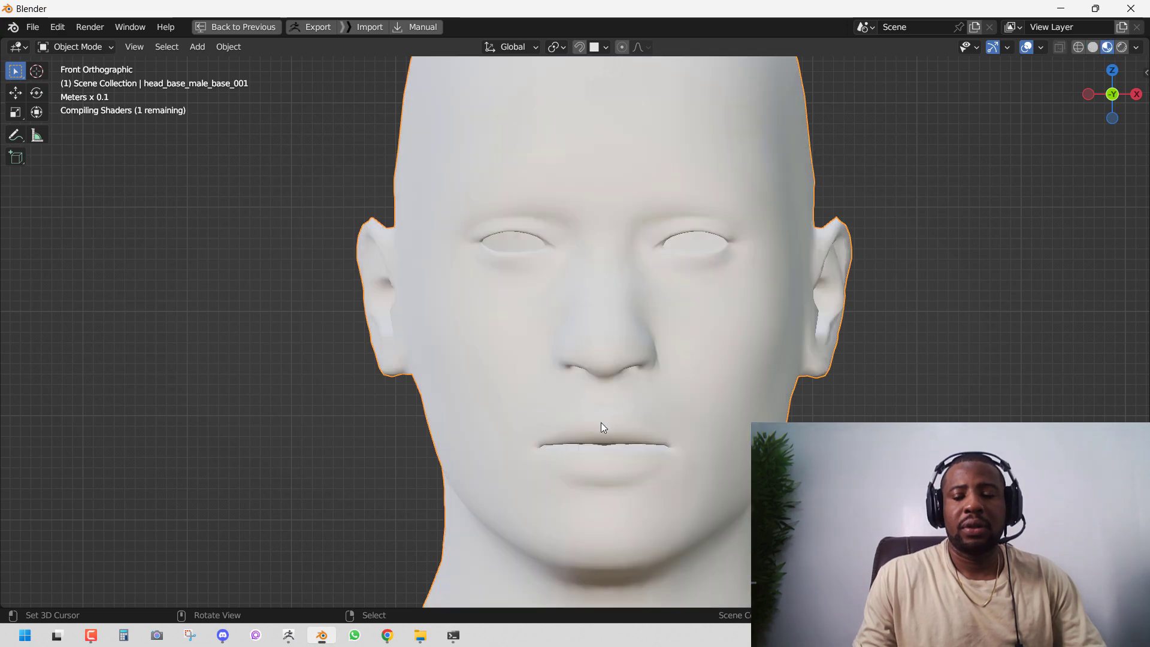
Examine how the normal map's pores render across the nose, cheek and ear.
{"action": "scroll", "coordinate": [684, 372], "scroll_direction": "up", "scroll_amount": 2}
{"action": "left_click_drag", "start_coordinate": [765, 343], "coordinate": [694, 337], "text": "alt"}
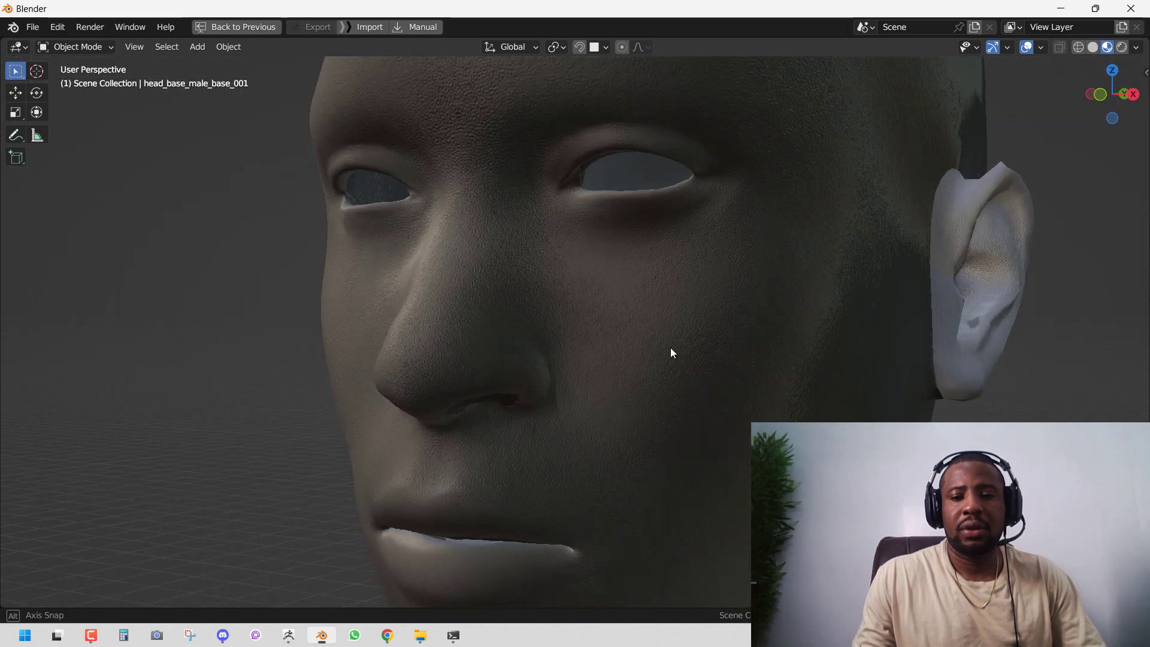
{"action": "scroll", "coordinate": [584, 351], "scroll_direction": "up", "scroll_amount": 3}
{"action": "middle_click_drag", "start_coordinate": [585, 356], "coordinate": [675, 354]}
{"action": "middle_click_drag", "start_coordinate": [541, 430], "coordinate": [351, 372]}
{"action": "middle_click_drag", "start_coordinate": [201, 363], "coordinate": [391, 379]}
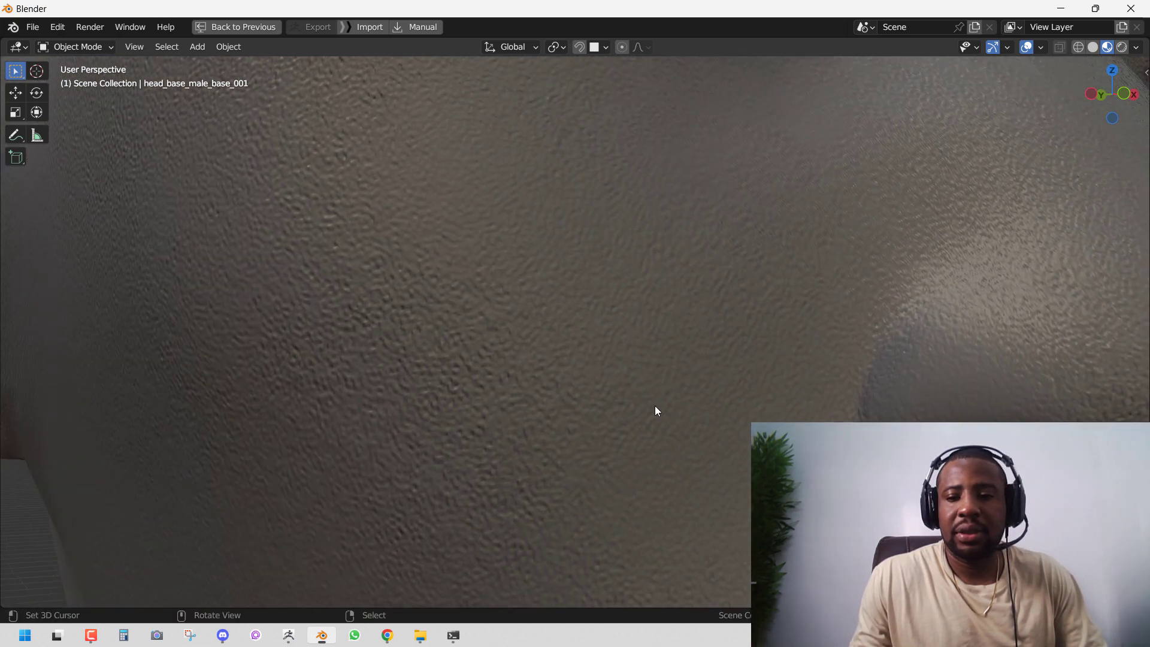
{"action": "left_click_drag", "start_coordinate": [671, 402], "coordinate": [316, 437], "text": "alt+shift"}
{"action": "scroll", "coordinate": [580, 439], "scroll_direction": "down", "scroll_amount": 3}
{"action": "middle_click_drag", "start_coordinate": [316, 443], "coordinate": [432, 427]}
{"action": "middle_click_drag", "start_coordinate": [474, 353], "coordinate": [533, 368]}
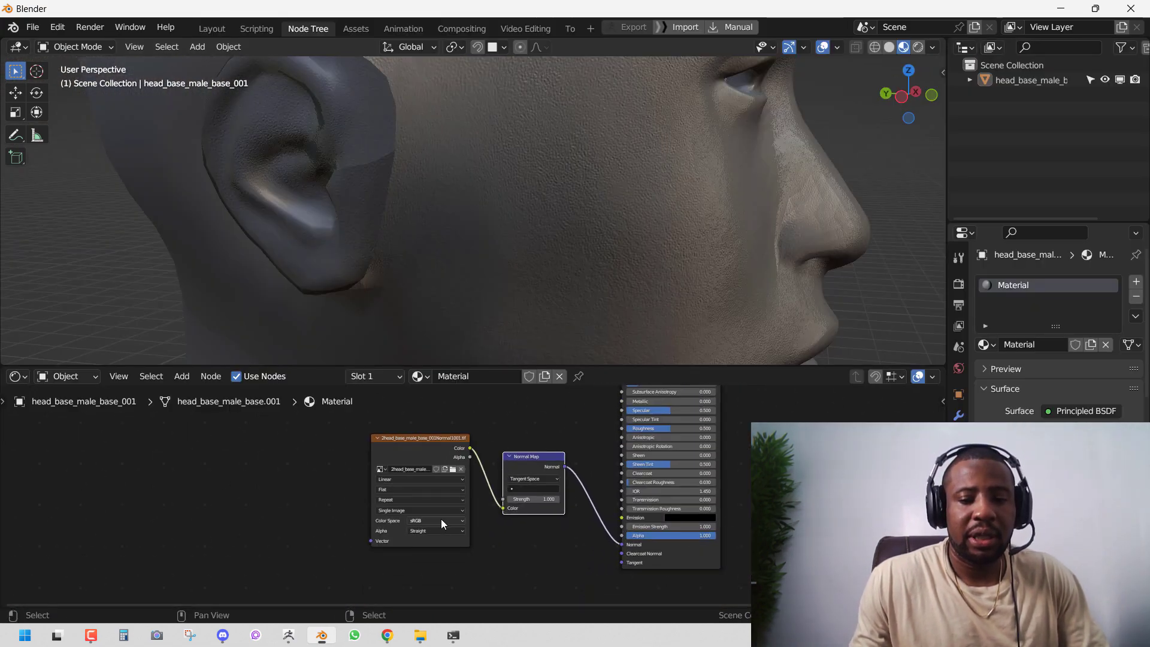
Set the normal map image's color space to Non-Color and maximize the 3D viewport.
{"action": "left_click", "coordinate": [441, 520]}
{"action": "left_click", "coordinate": [441, 571]}
{"action": "key", "text": "ctrl+space"}
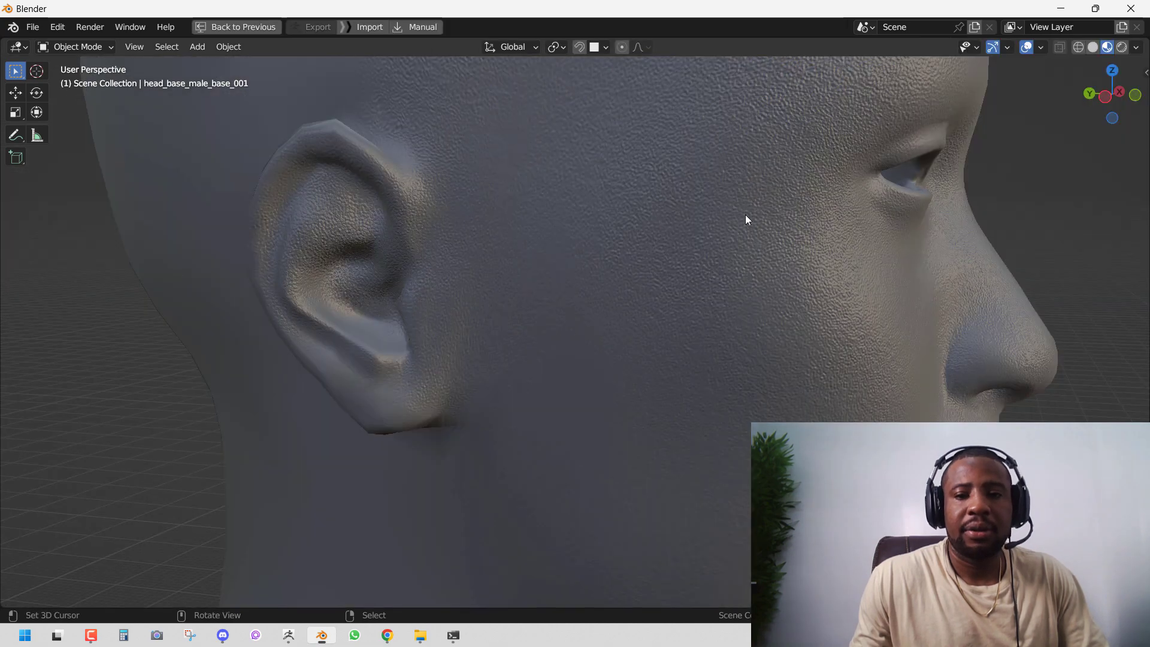
Examine the corrected pore detail around the nose, cheeks and ear, finishing in the front view.
{"action": "middle_click_drag", "start_coordinate": [746, 223], "coordinate": [544, 245]}
{"action": "middle_click_drag", "start_coordinate": [613, 272], "coordinate": [476, 180], "text": "shift"}
{"action": "middle_click_drag", "start_coordinate": [476, 179], "coordinate": [627, 329], "text": "ctrl"}
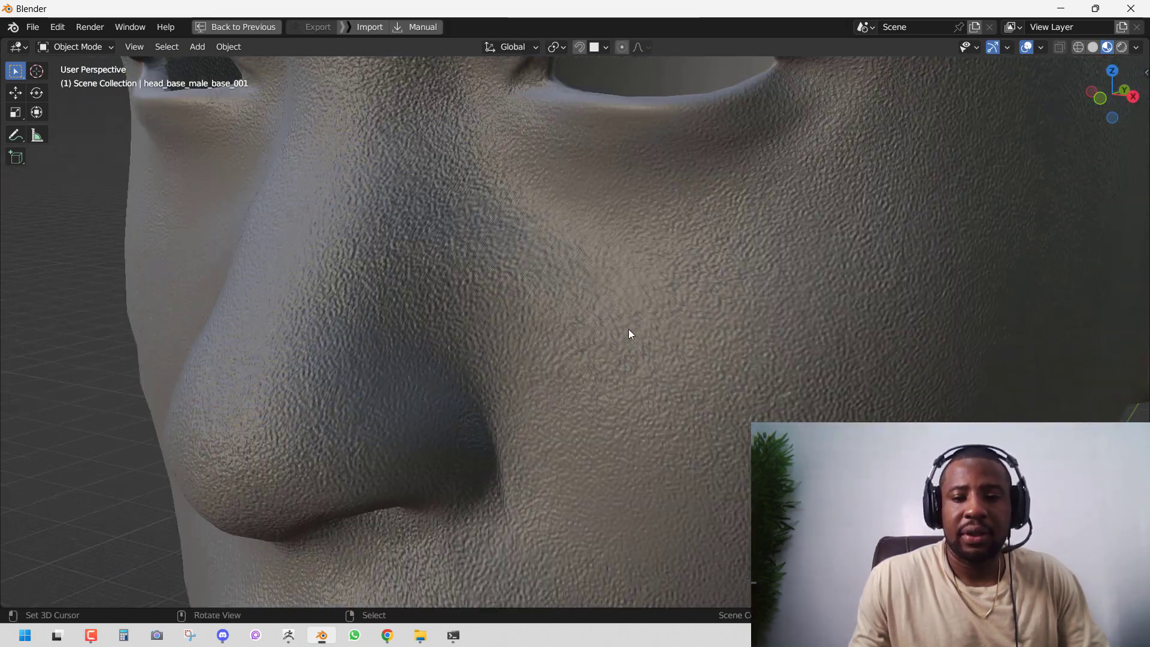
{"action": "left_click_drag", "start_coordinate": [628, 329], "coordinate": [428, 402], "text": "alt"}
{"action": "middle_click_drag", "start_coordinate": [427, 402], "coordinate": [697, 365]}
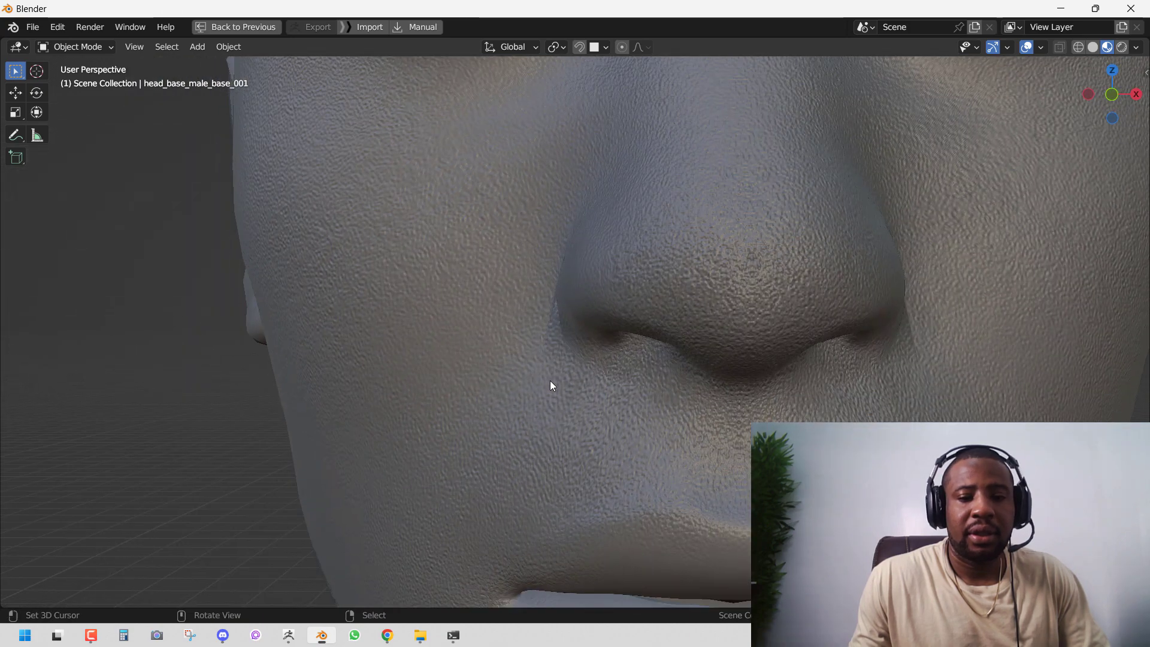
{"action": "left_click_drag", "start_coordinate": [697, 364], "coordinate": [729, 331], "text": "alt"}
{"action": "middle_click_drag", "start_coordinate": [729, 331], "coordinate": [697, 339]}
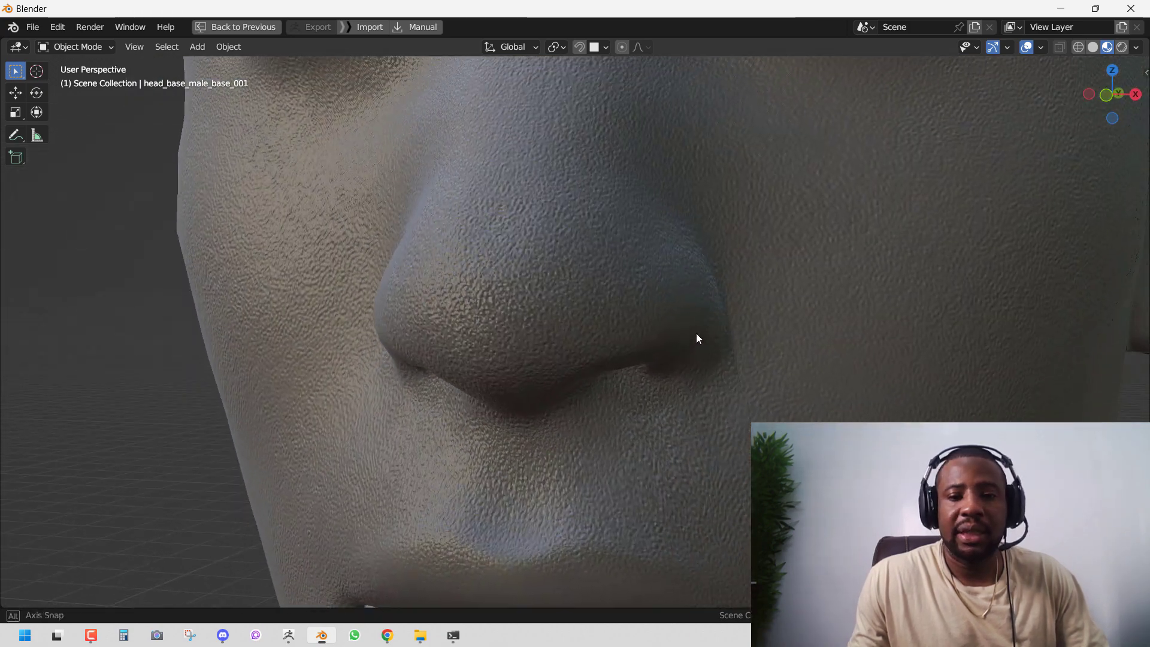
{"action": "middle_click_drag", "start_coordinate": [535, 331], "coordinate": [454, 323]}
{"action": "scroll", "coordinate": [454, 322], "scroll_direction": "down", "scroll_amount": 3}
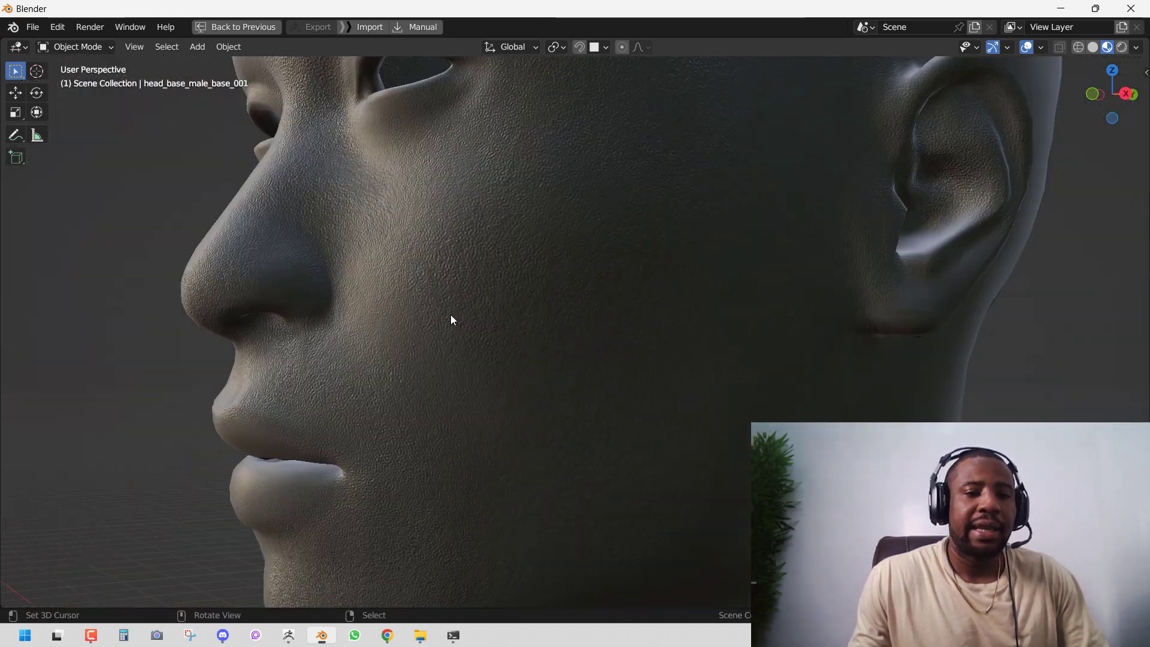
{"action": "key", "text": "KP_1"}
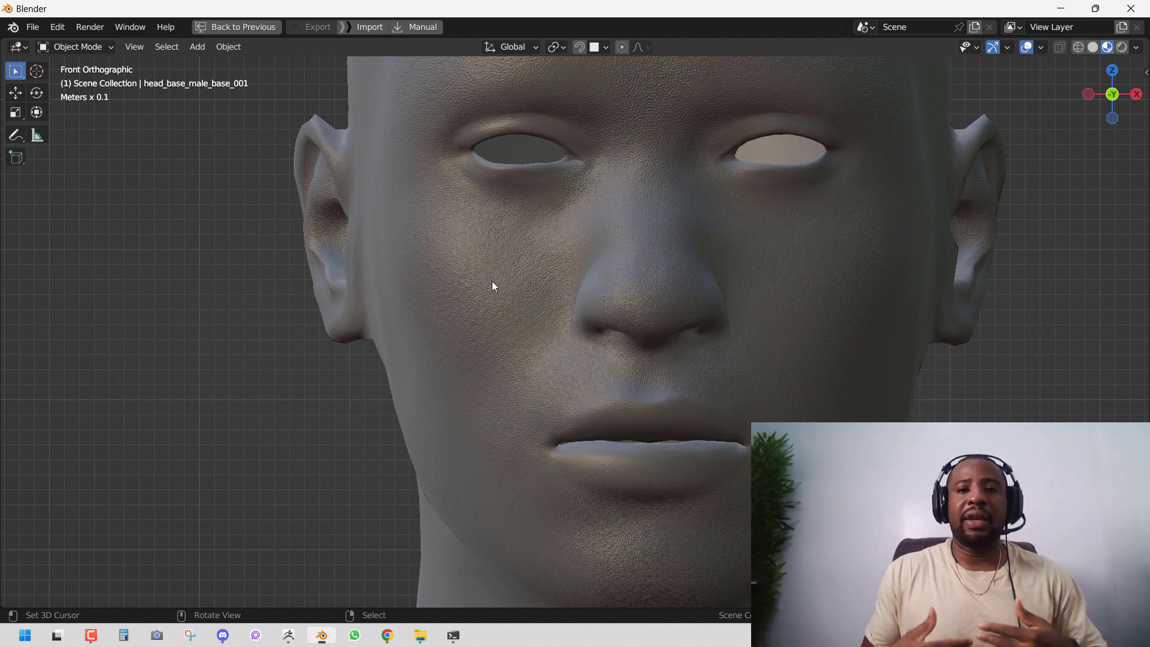